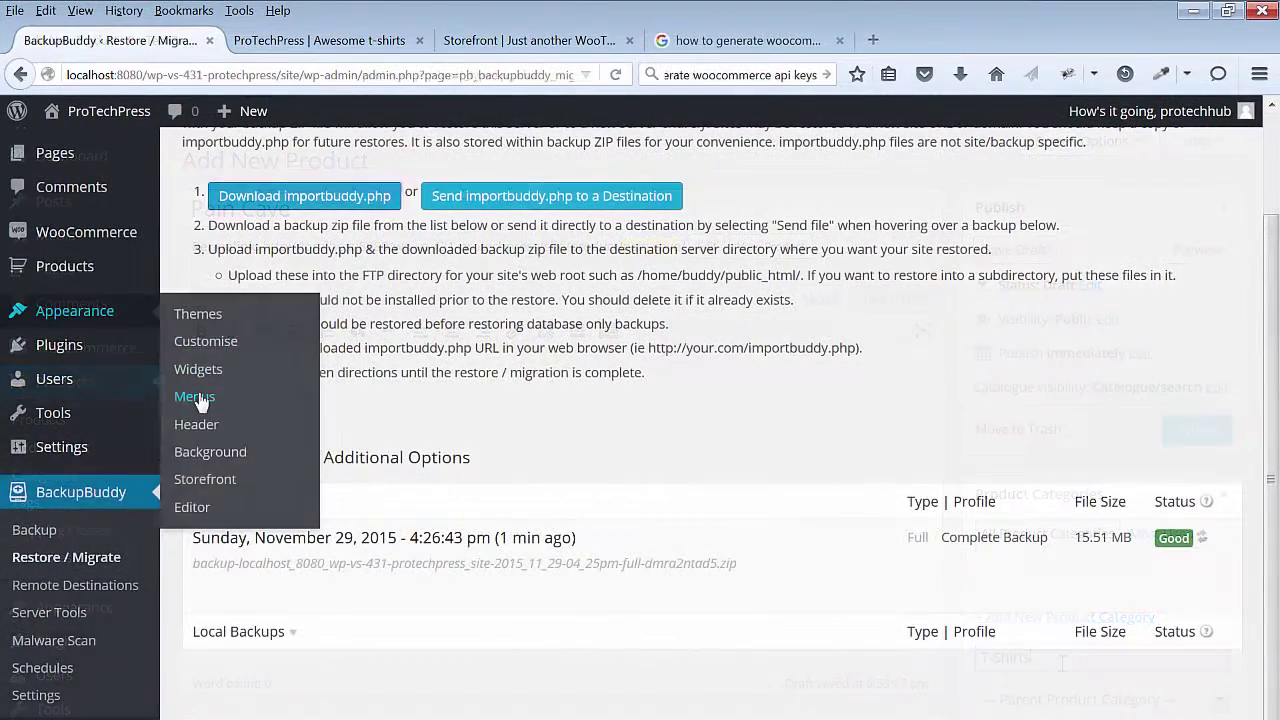
Remove Homepage and Shop from the Secondary menu, save it, and reload the storefront to check.
{"action": "left_click", "coordinate": [200, 398]}
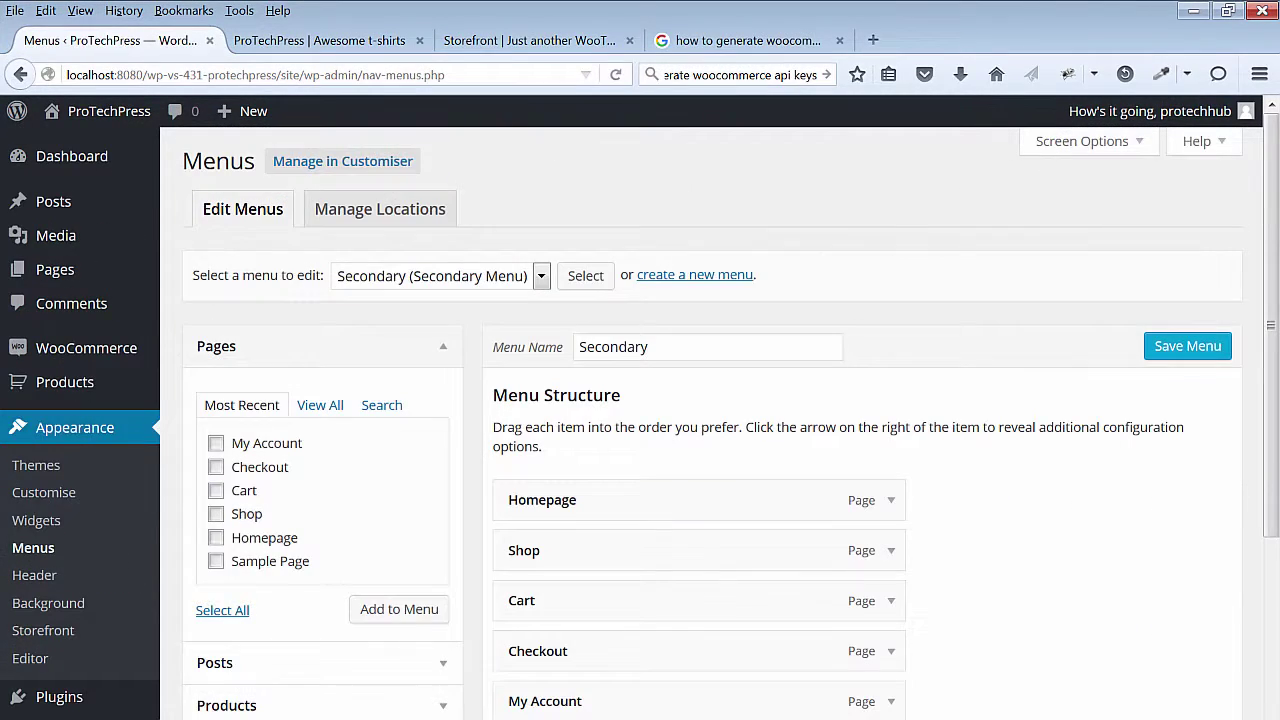
{"action": "left_click", "coordinate": [541, 277]}
{"action": "left_click", "coordinate": [541, 277]}
{"action": "scroll", "coordinate": [1143, 480], "scroll_direction": "down", "scroll_amount": 3}
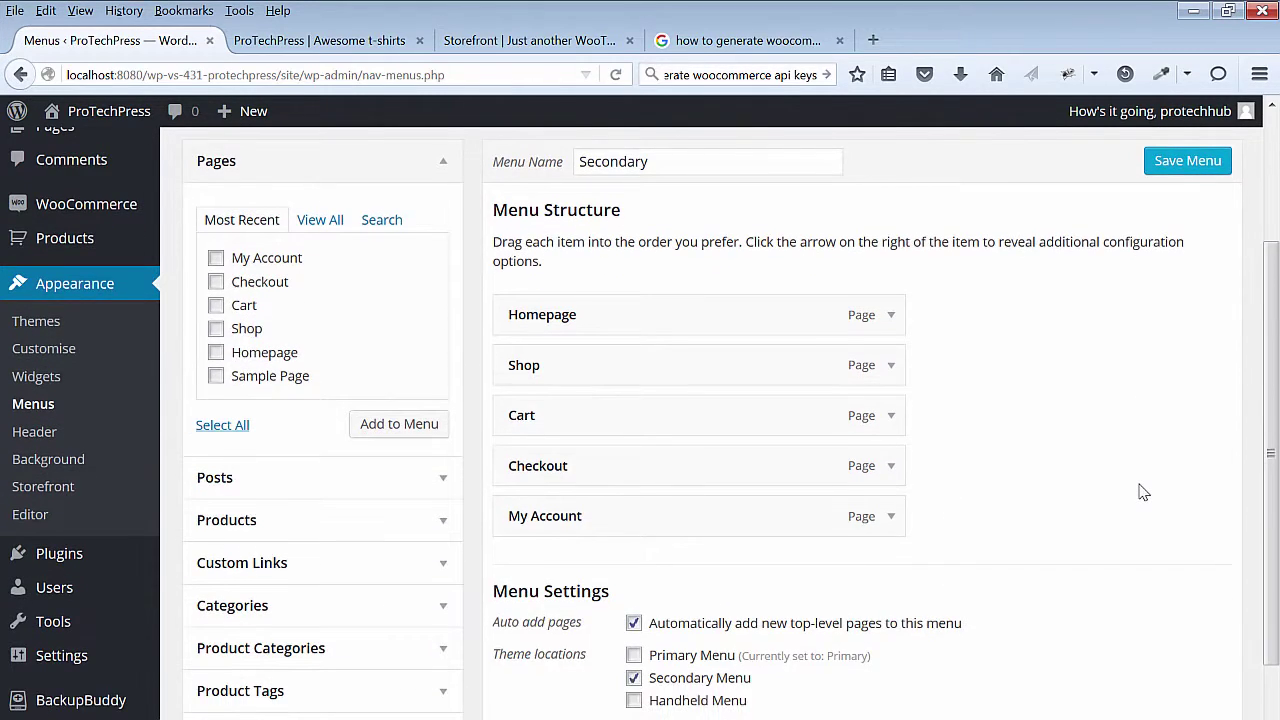
{"action": "scroll", "coordinate": [1143, 492], "scroll_direction": "up", "scroll_amount": 3}
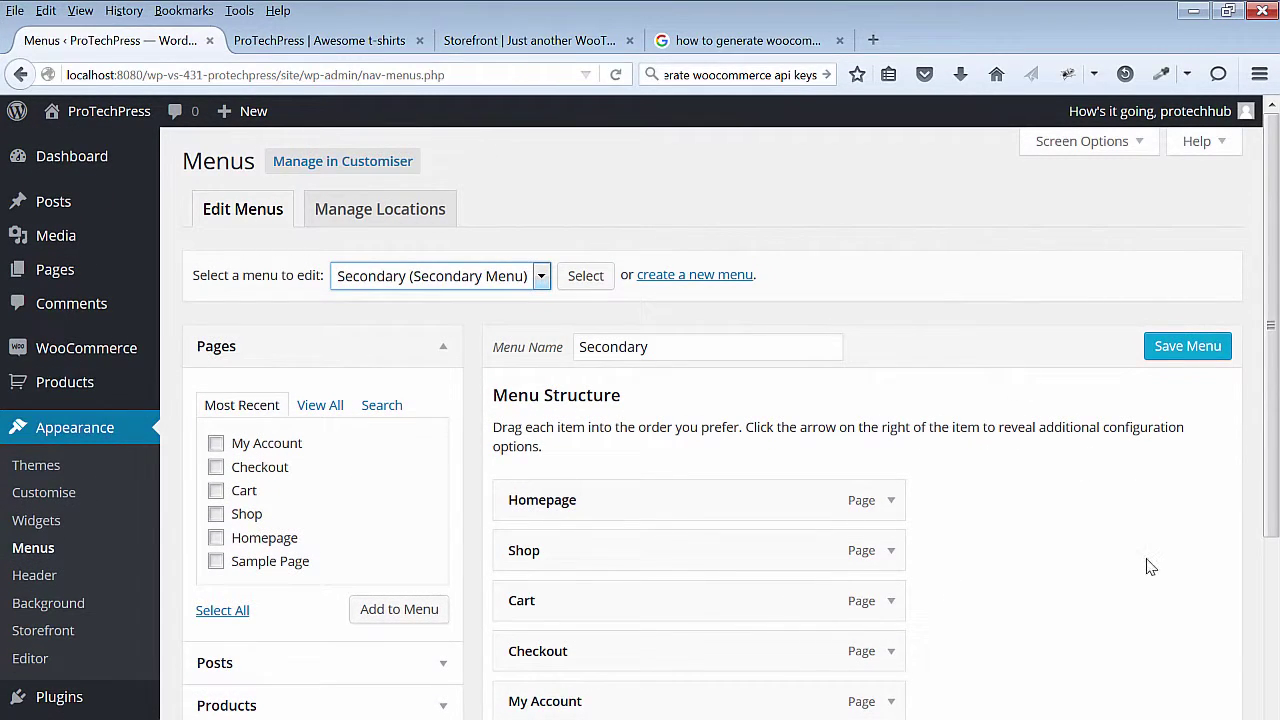
{"action": "left_click", "coordinate": [889, 502]}
{"action": "scroll", "coordinate": [860, 523], "scroll_direction": "down", "scroll_amount": 2}
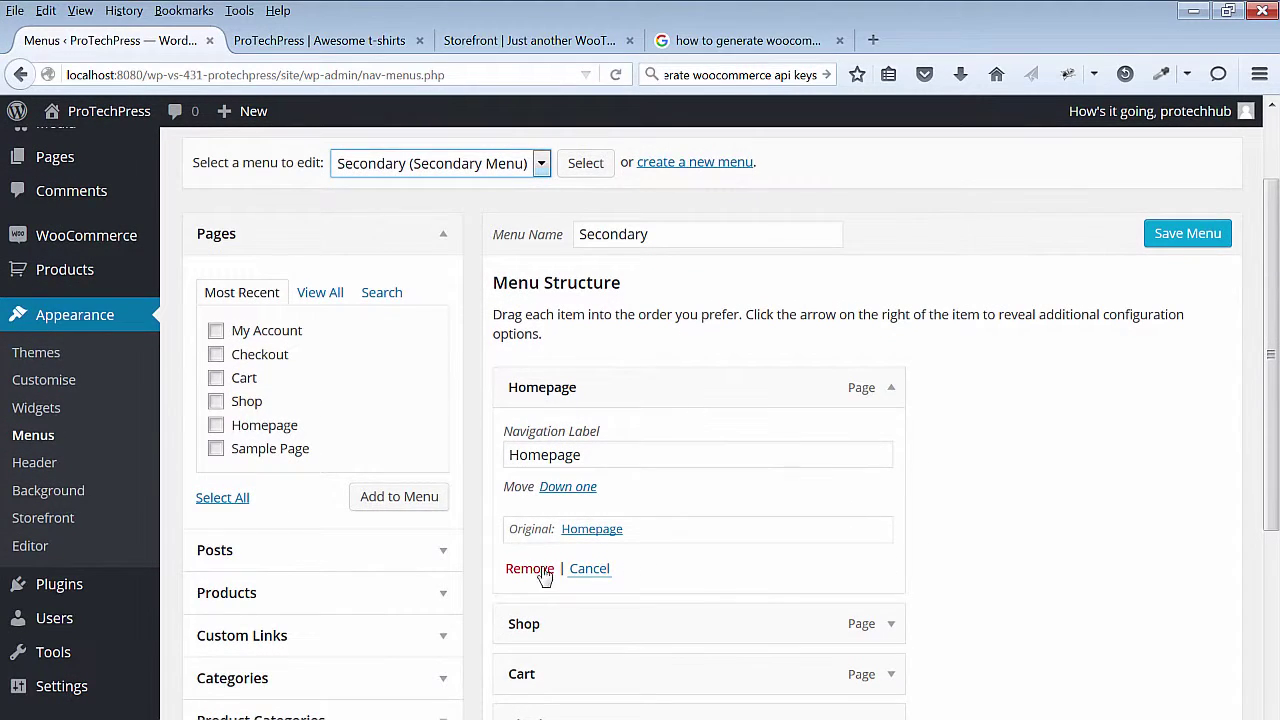
{"action": "left_click", "coordinate": [530, 569]}
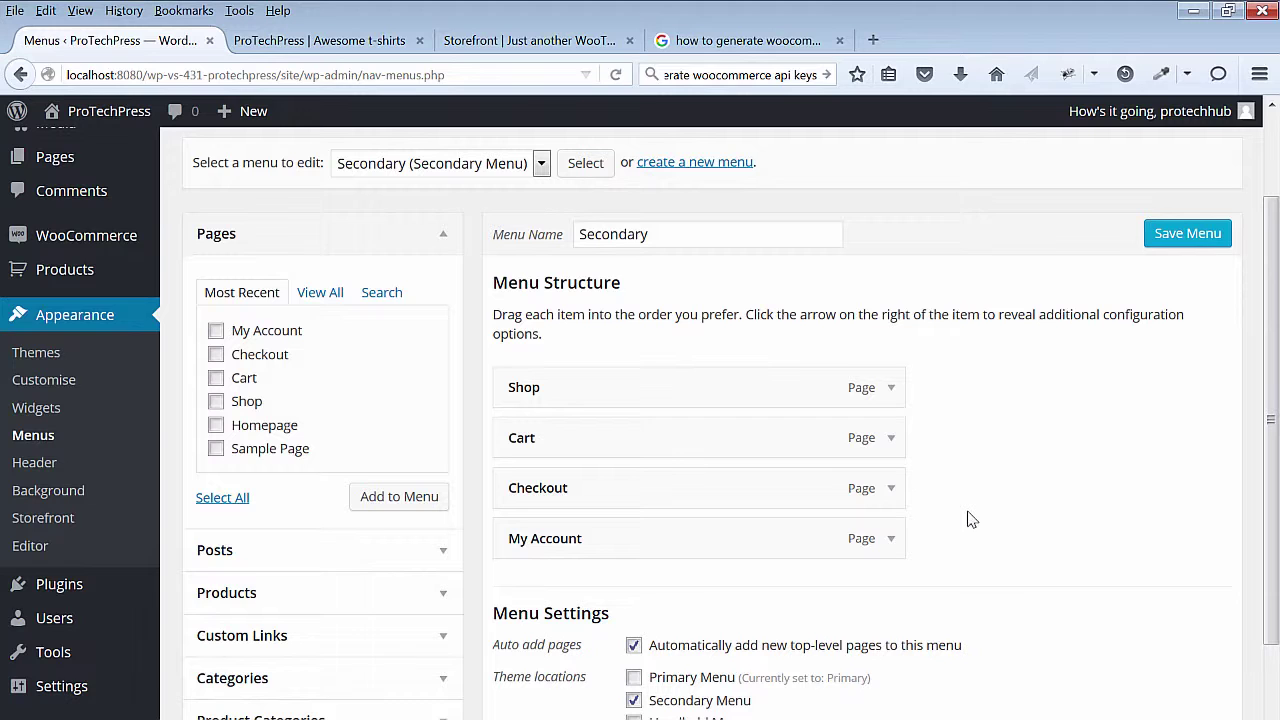
{"action": "left_click", "coordinate": [891, 387]}
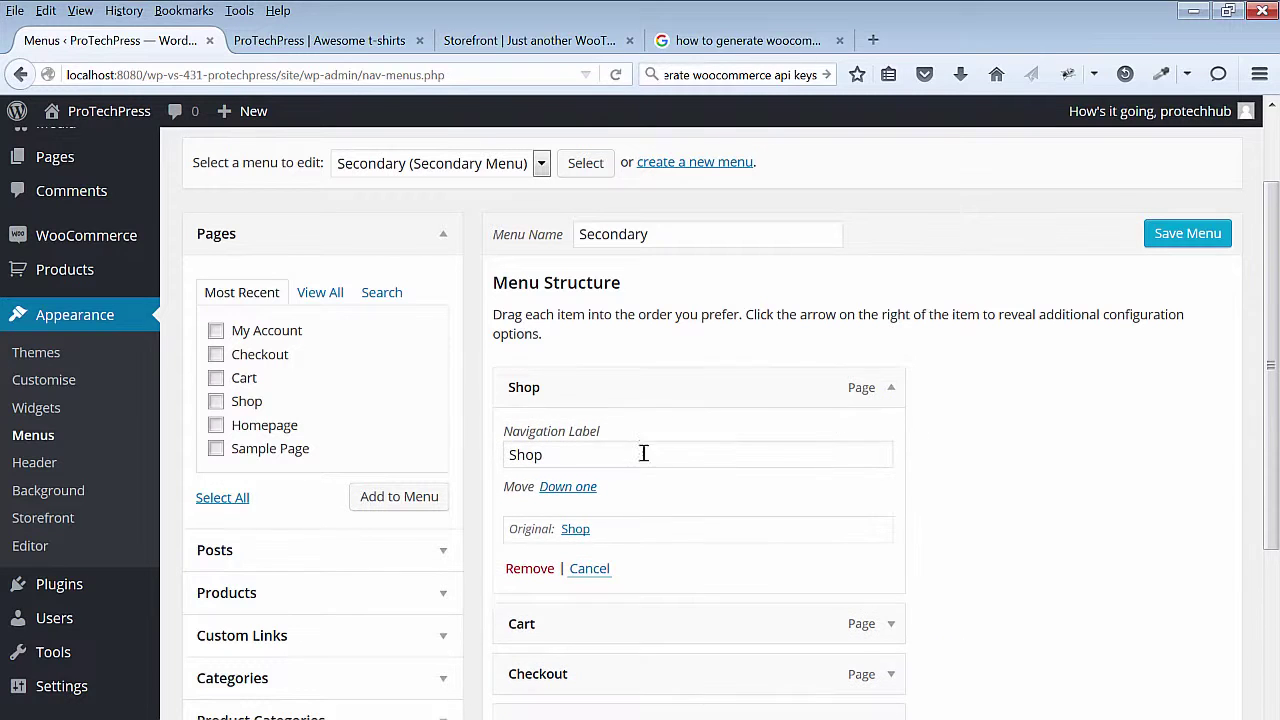
{"action": "left_click", "coordinate": [521, 569]}
{"action": "left_click", "coordinate": [1160, 238]}
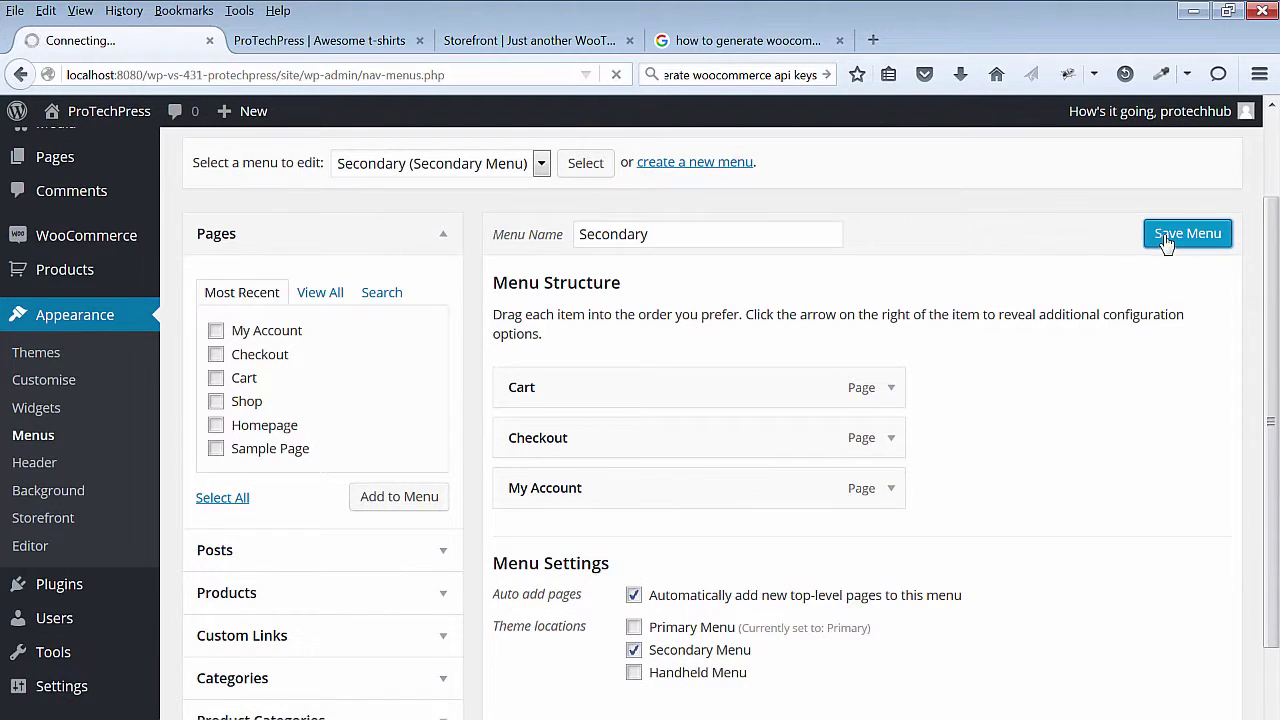
{"action": "left_click", "coordinate": [375, 45]}
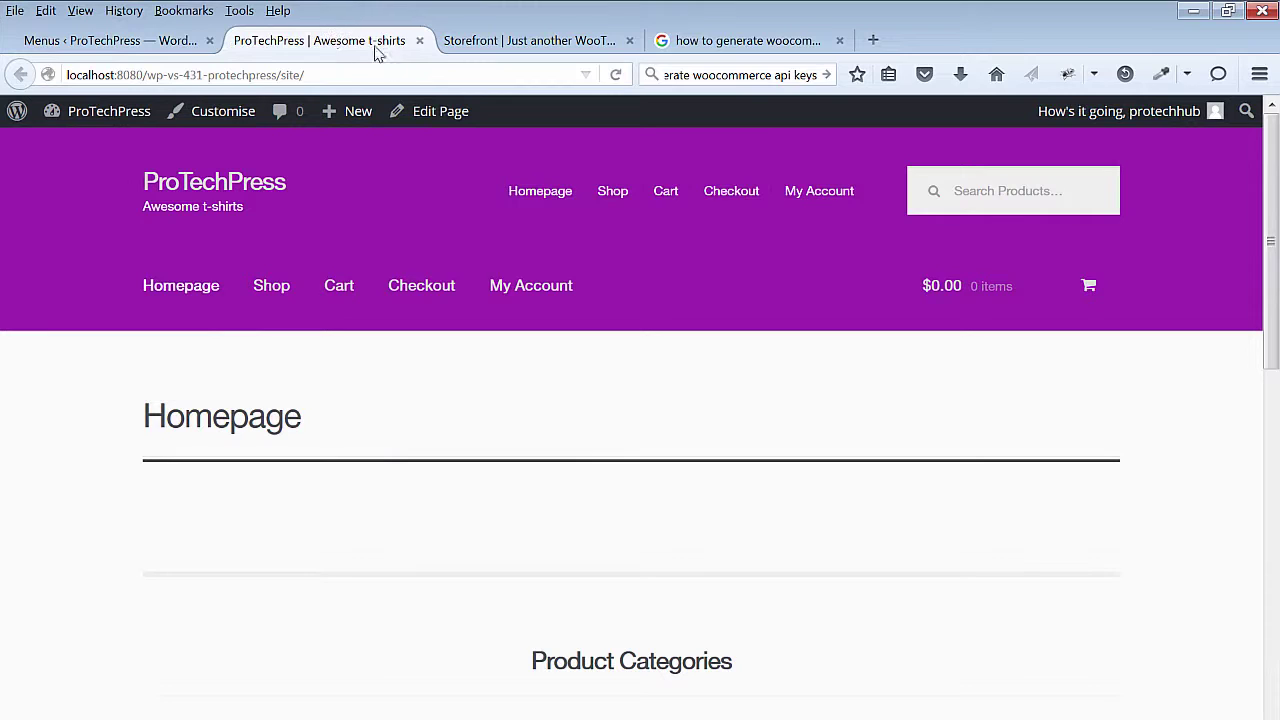
{"action": "left_click", "coordinate": [220, 181]}
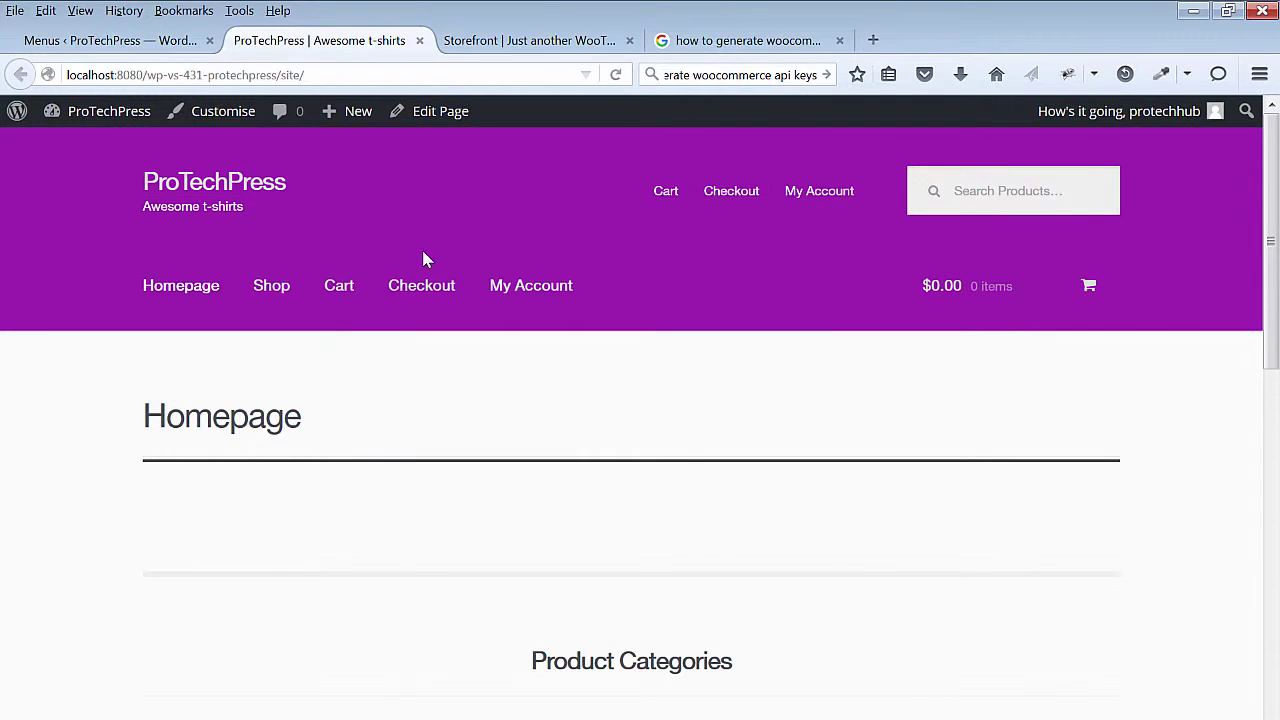
Remove Cart and Checkout from the Secondary menu and save it again.
{"action": "left_click", "coordinate": [60, 43]}
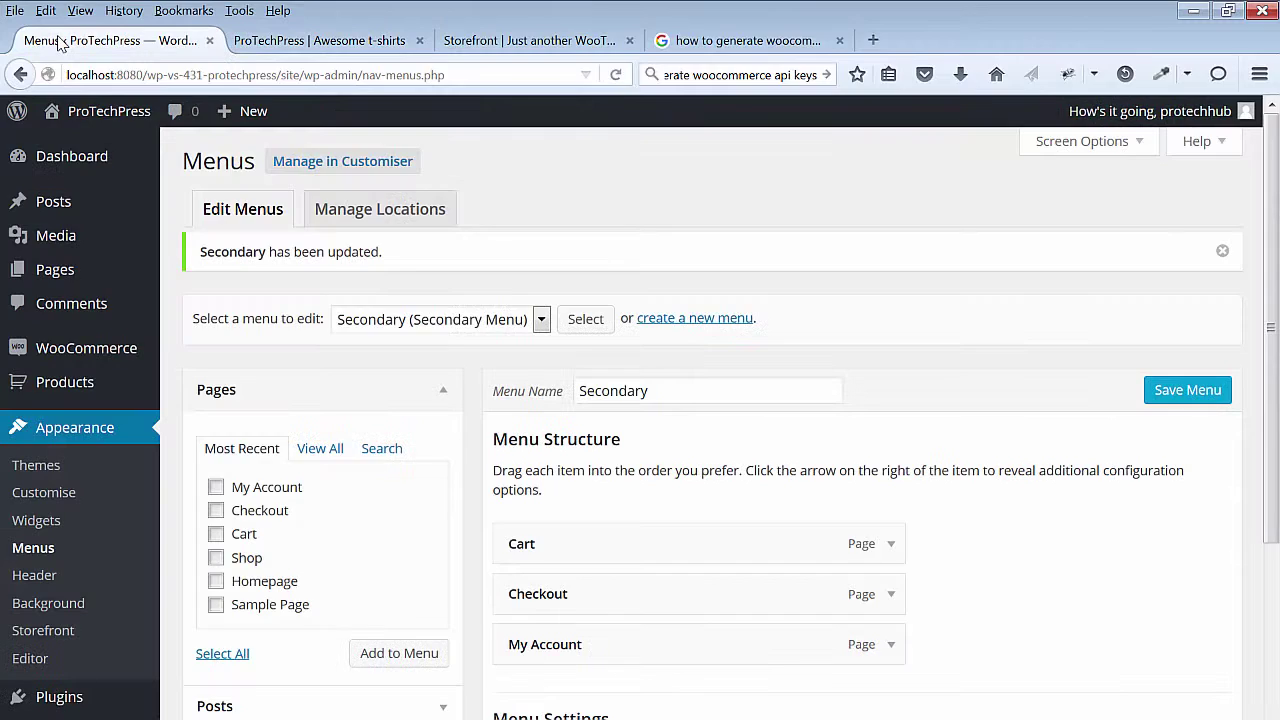
{"action": "left_click", "coordinate": [891, 545]}
{"action": "scroll", "coordinate": [650, 610], "scroll_direction": "down", "scroll_amount": 3}
{"action": "left_click", "coordinate": [516, 569]}
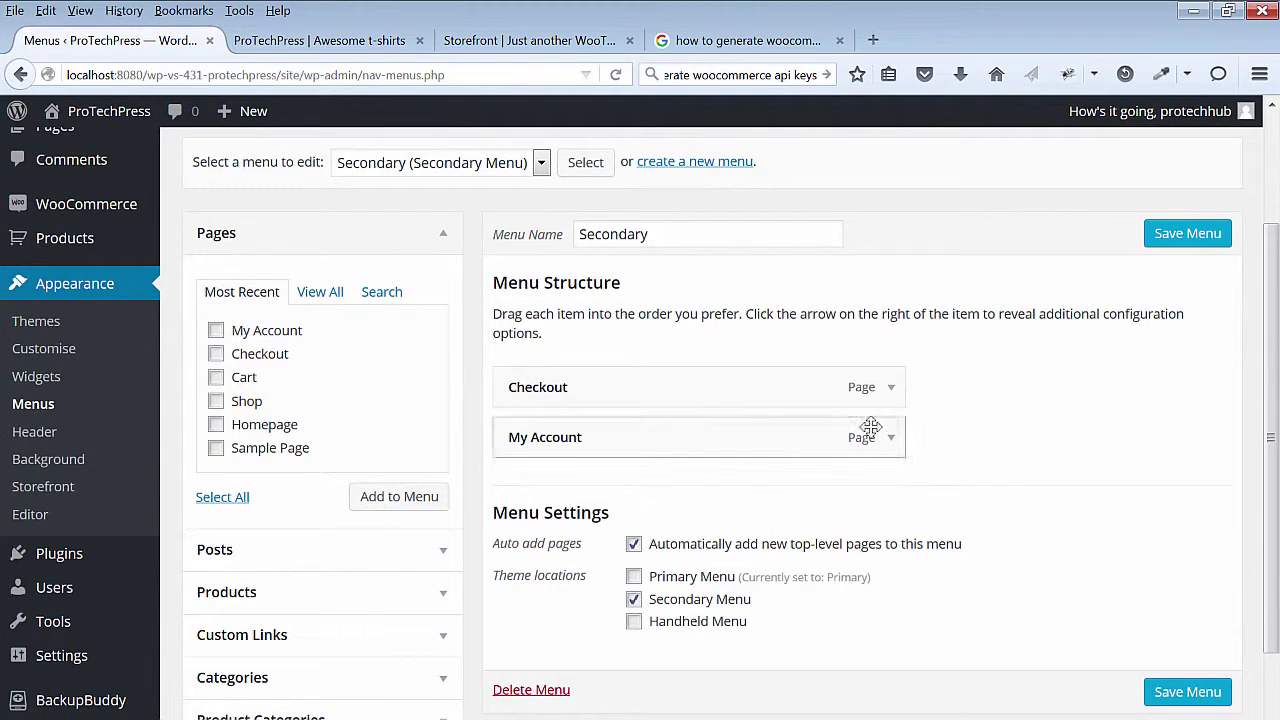
{"action": "left_click", "coordinate": [891, 390]}
{"action": "left_click", "coordinate": [530, 569]}
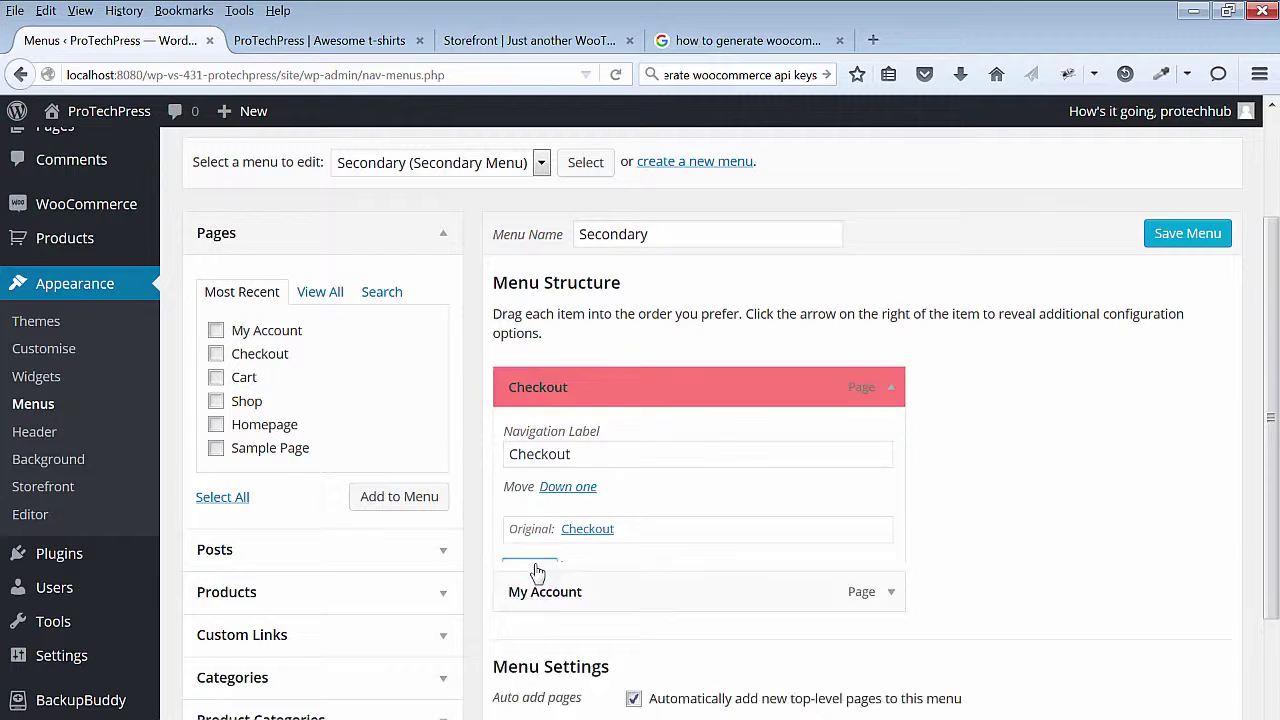
{"action": "left_click", "coordinate": [1157, 238]}
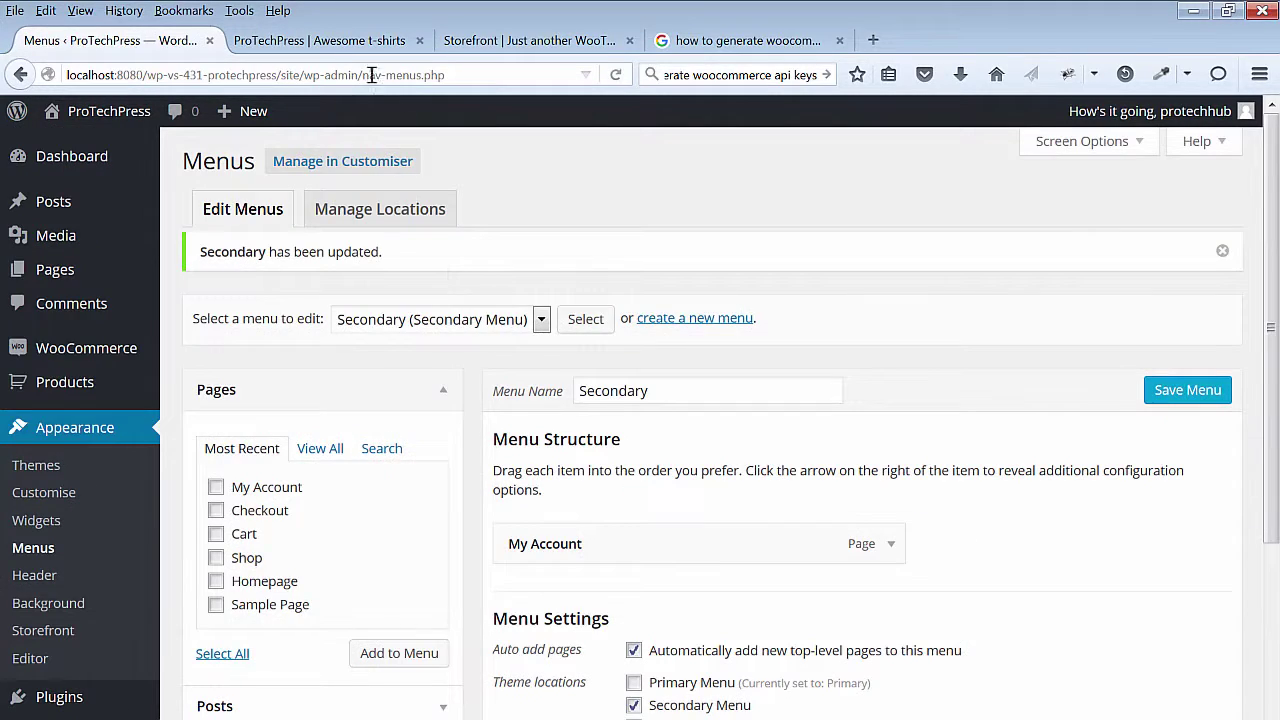
Reload the storefront to confirm only My Account remains in the header menu.
{"action": "left_click", "coordinate": [350, 42]}
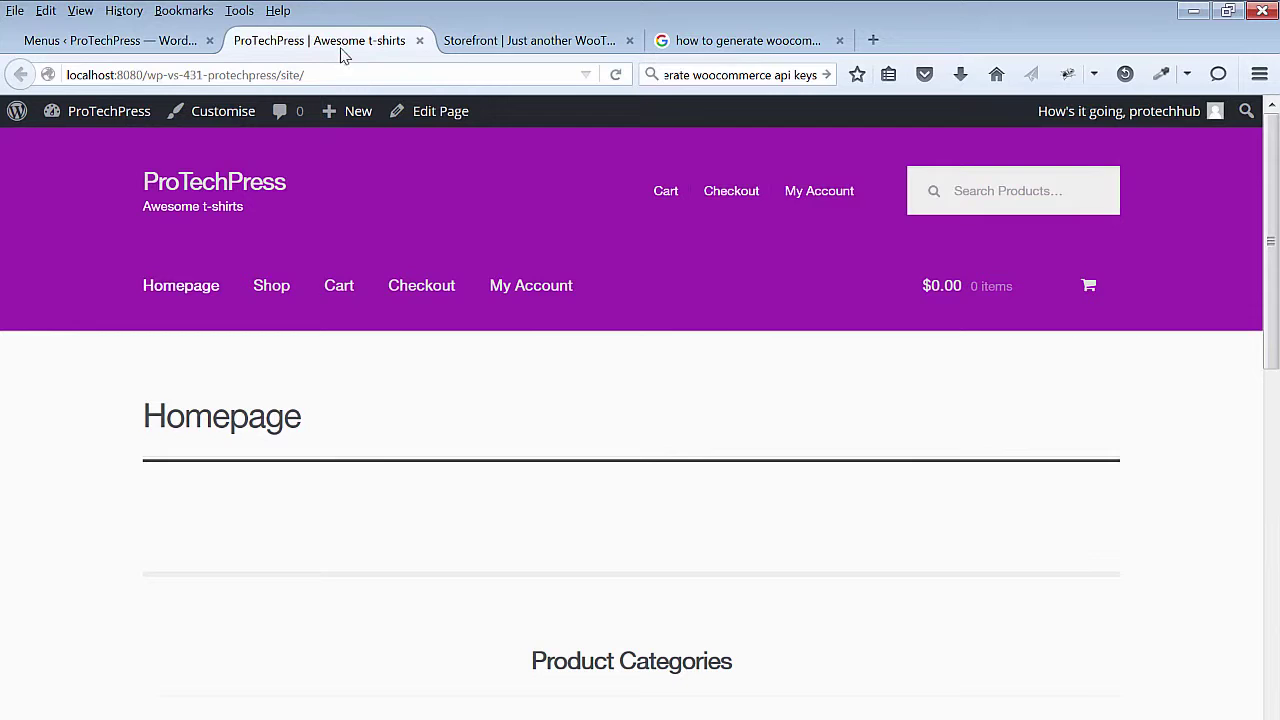
{"action": "left_click", "coordinate": [157, 197]}
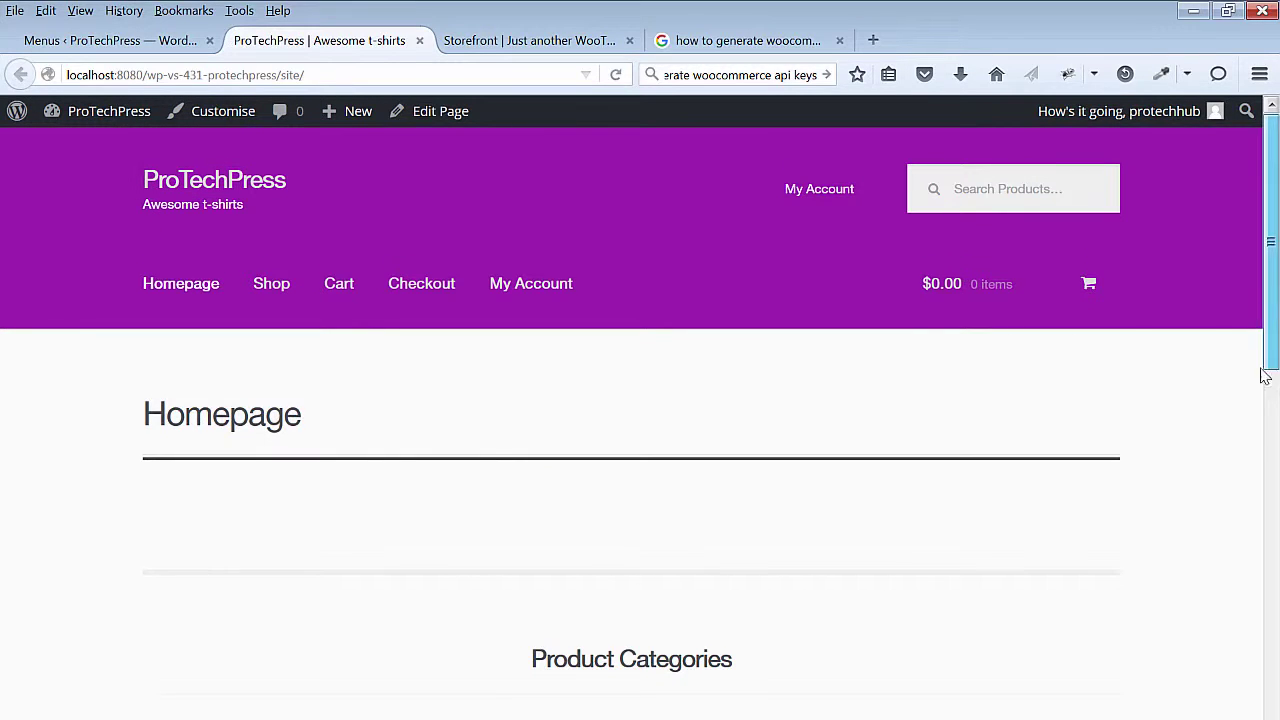
{"action": "left_click_drag", "start_coordinate": [1270, 235], "coordinate": [1218, 140]}
{"action": "left_click", "coordinate": [160, 40]}
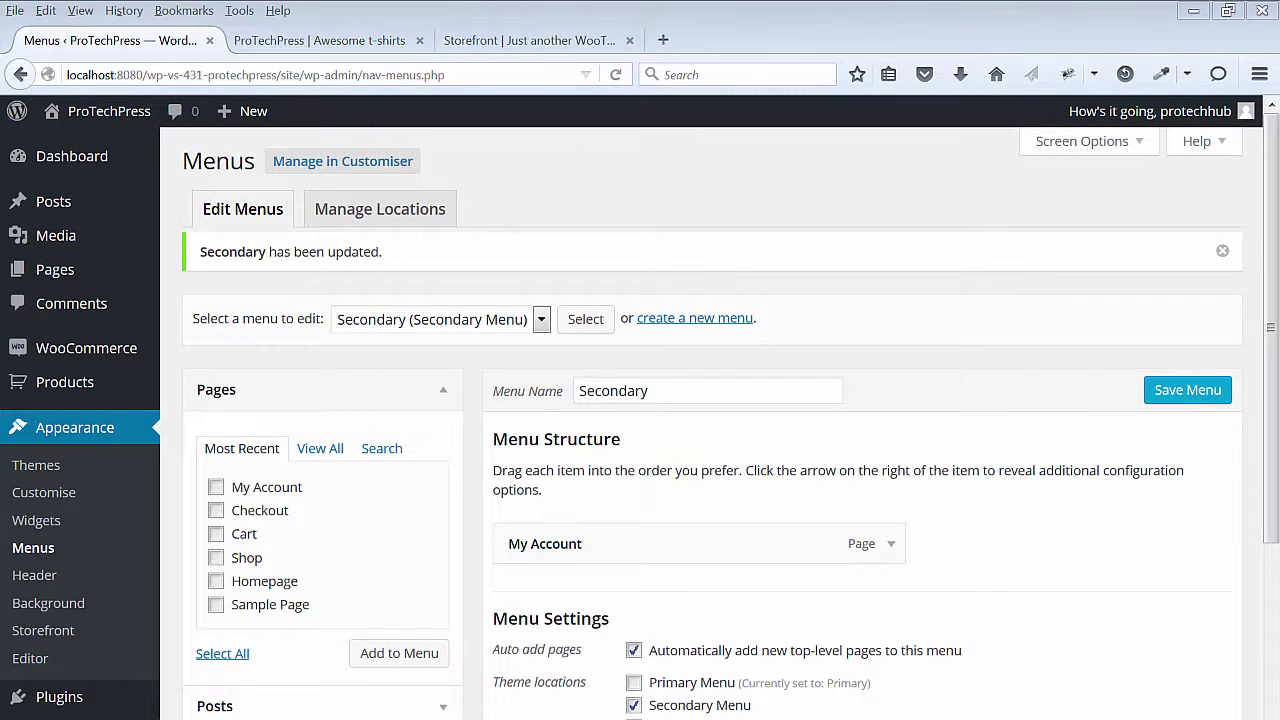
Create a new product titled 'Pain Cave' and enter 'T-Shirts' as a new product category.
{"action": "mouse_move", "coordinate": [45, 390]}
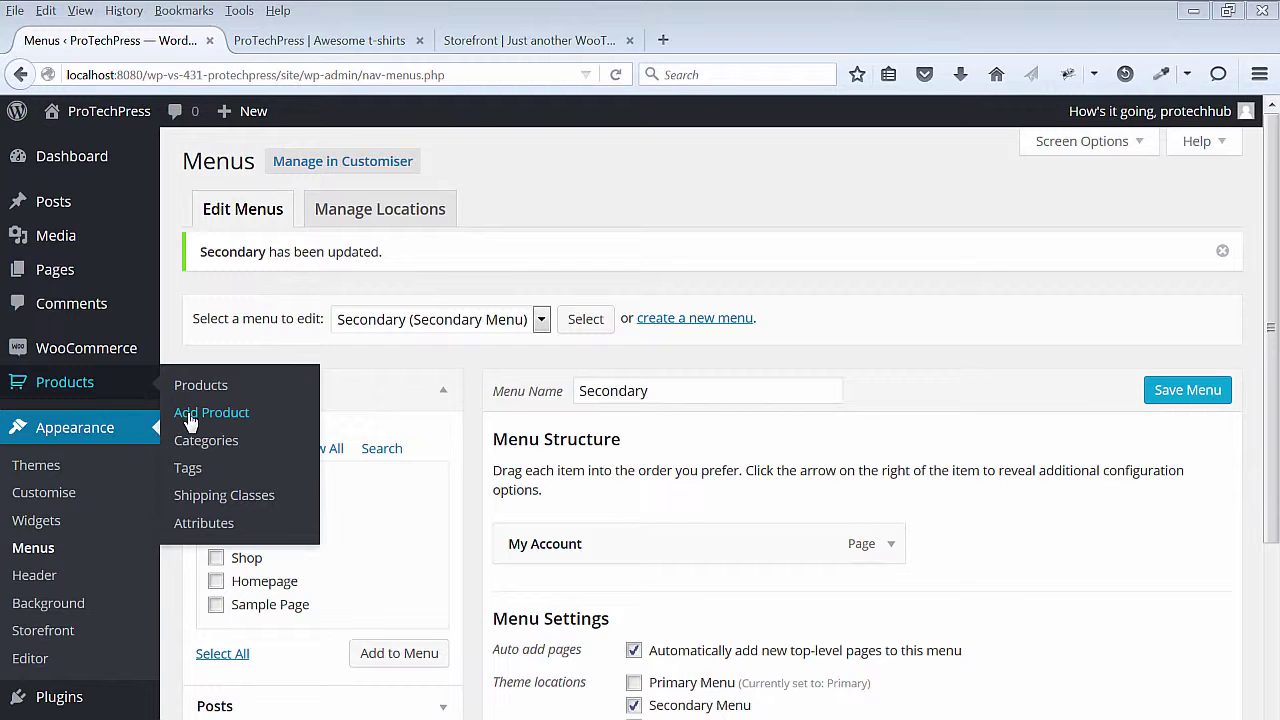
{"action": "left_click", "coordinate": [190, 422]}
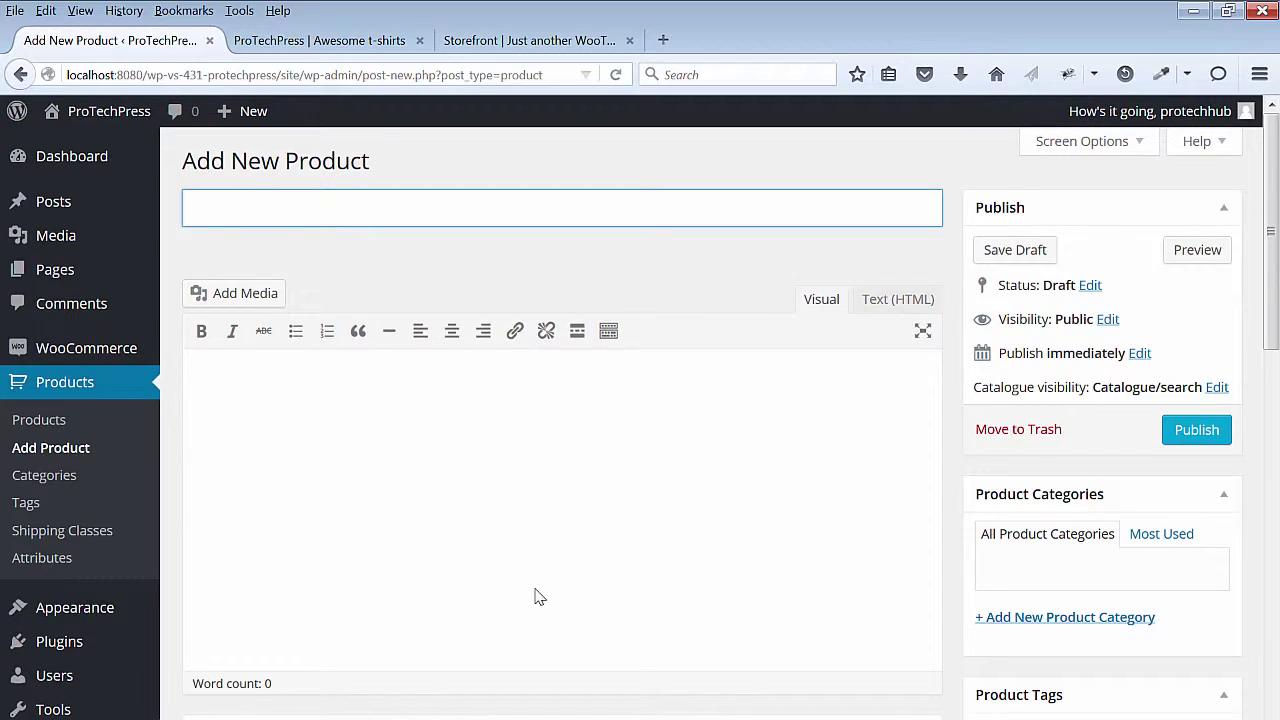
{"action": "type", "text": "Pain Cave"}
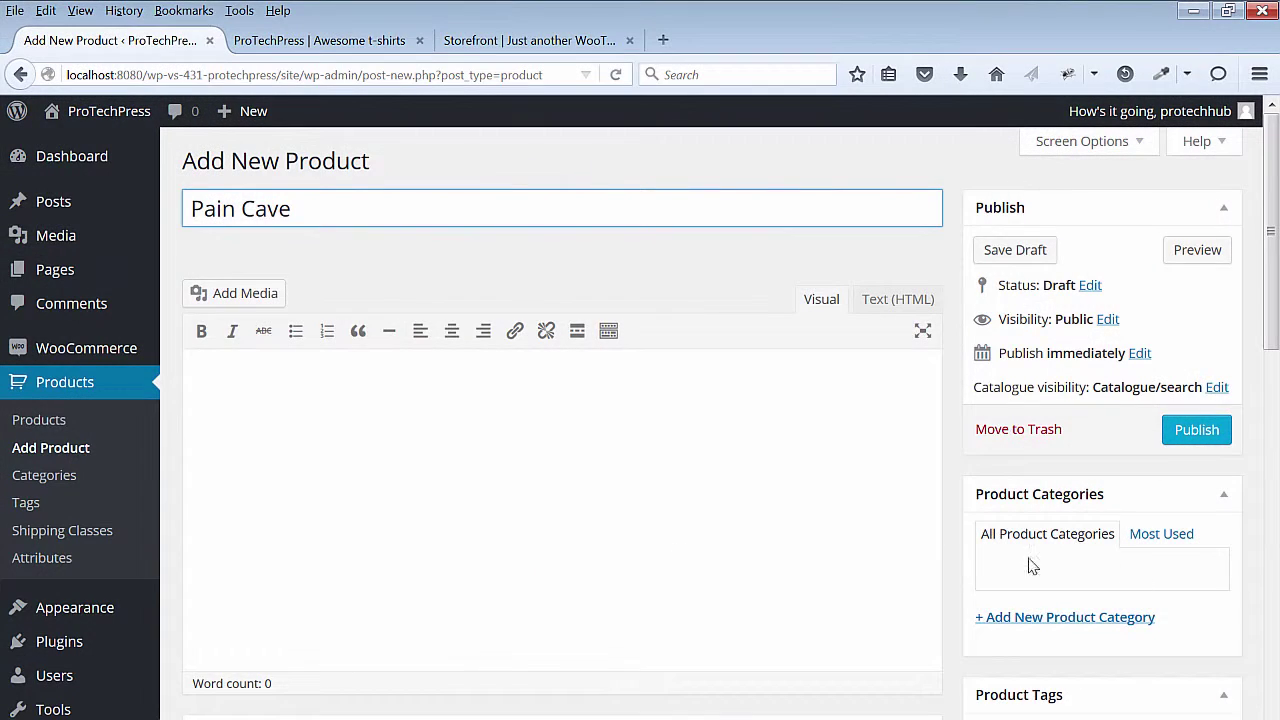
{"action": "left_click", "coordinate": [1060, 618]}
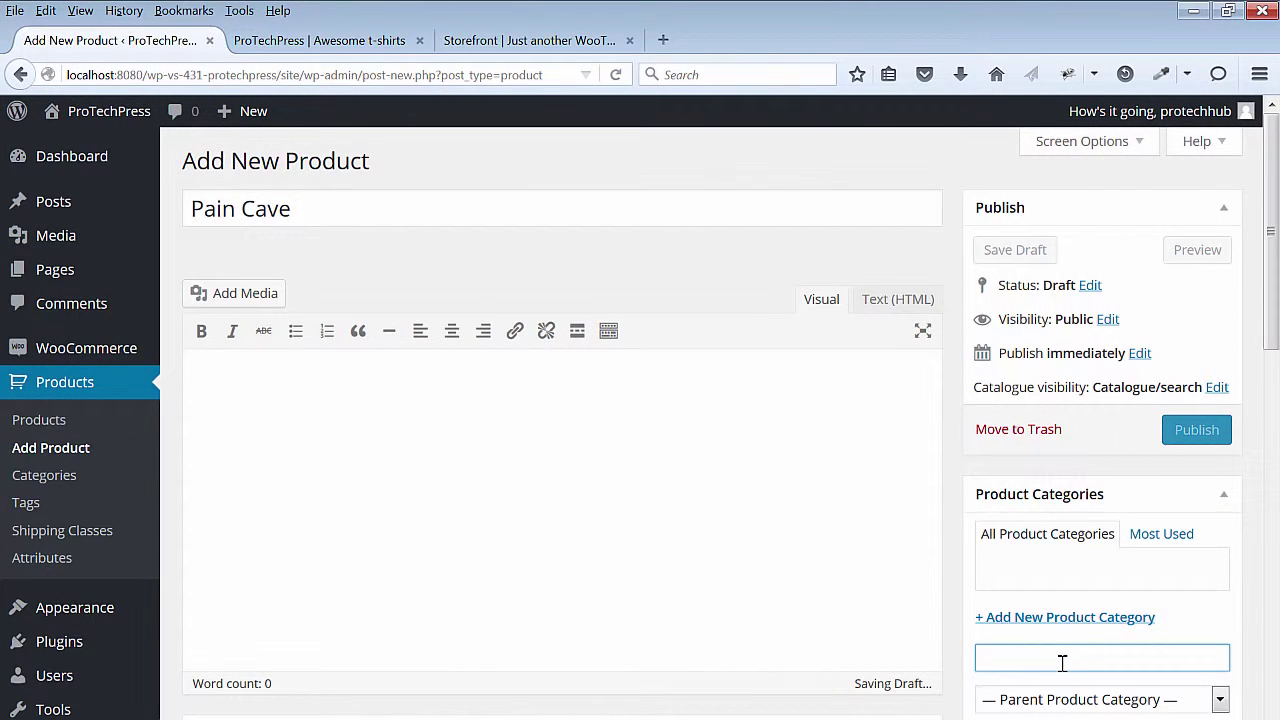
{"action": "type", "text": "T"}
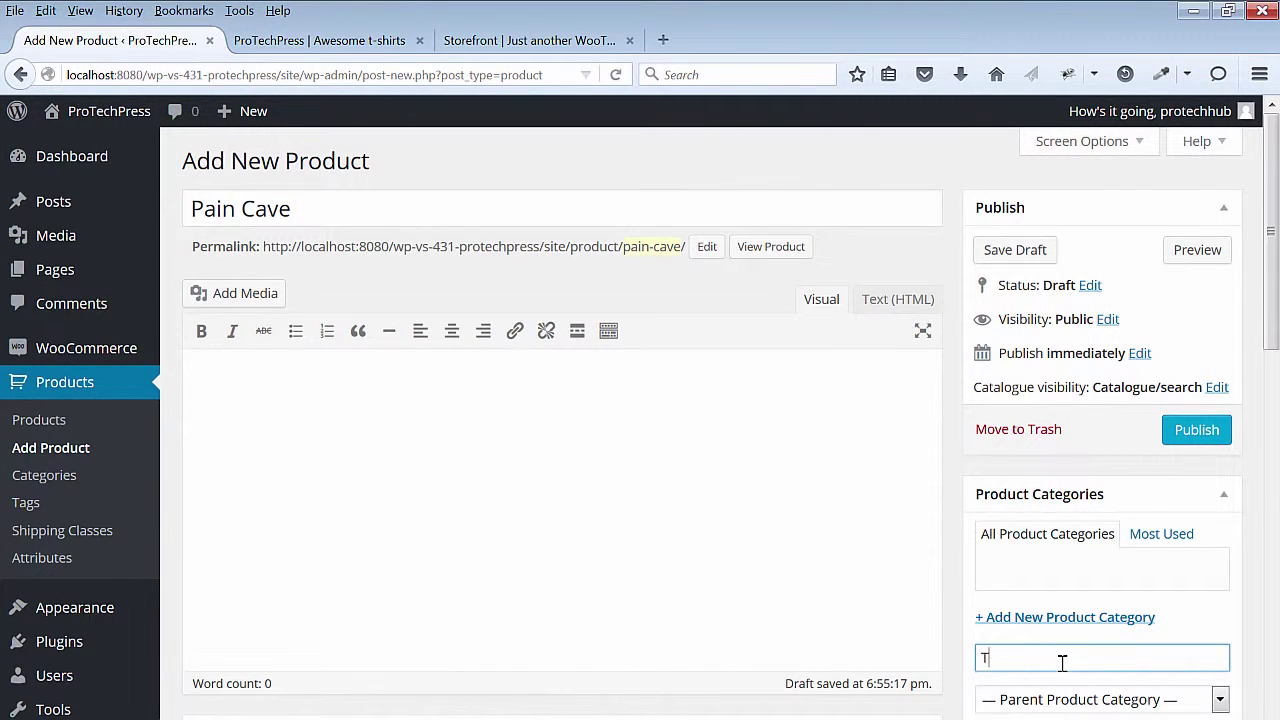
{"action": "type", "text": "-Shirts"}
Add T-Shirts as a new product category.
{"action": "scroll", "coordinate": [1211, 637], "scroll_direction": "down", "scroll_amount": 3}
{"action": "left_click", "coordinate": [1129, 566]}
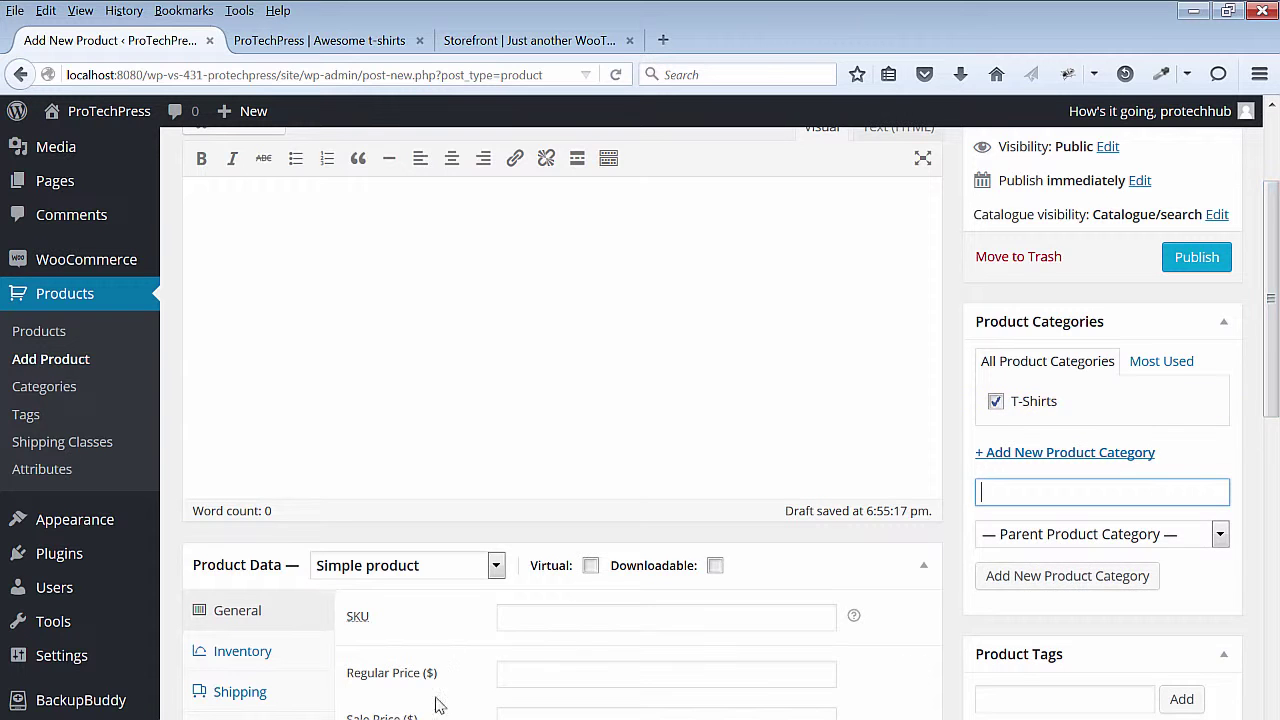
{"action": "scroll", "coordinate": [1266, 410], "scroll_direction": "down", "scroll_amount": 3}
{"action": "scroll", "coordinate": [1273, 443], "scroll_direction": "down", "scroll_amount": 4}
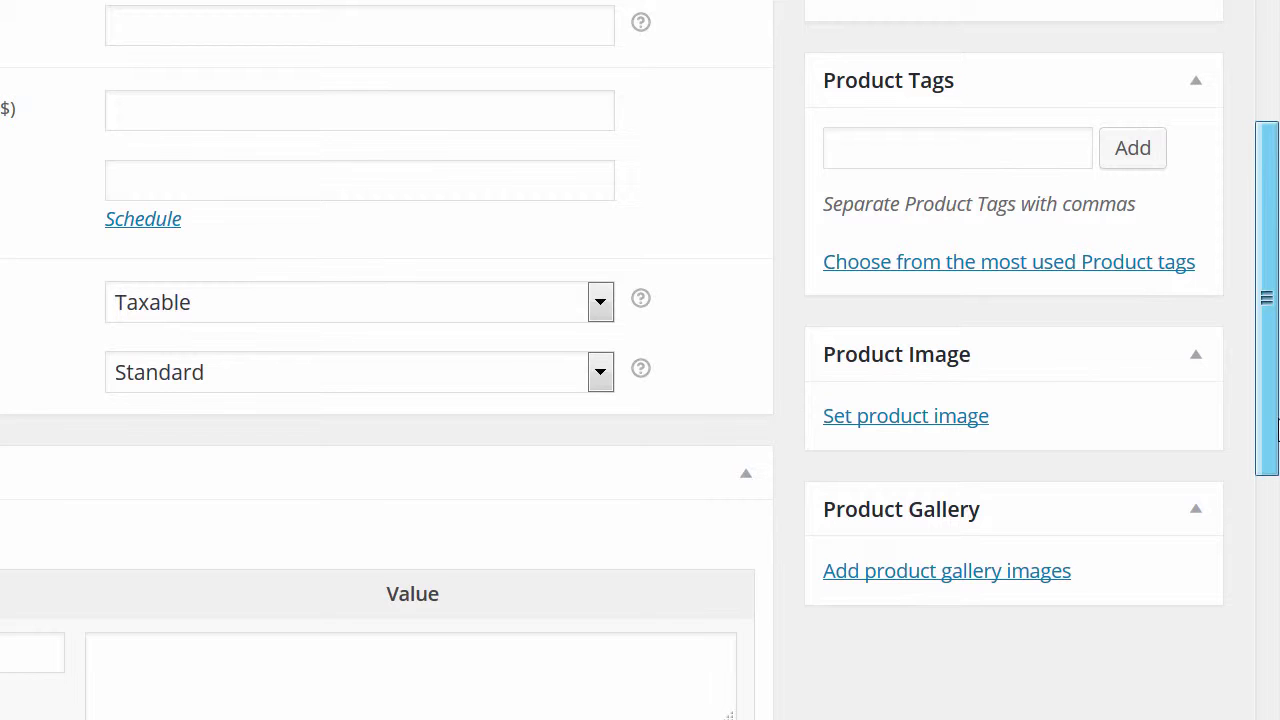
Upload the black Pain Cave mockup, title it 'Pain Cave t-shirt', and set it as product image.
{"action": "left_click", "coordinate": [962, 432]}
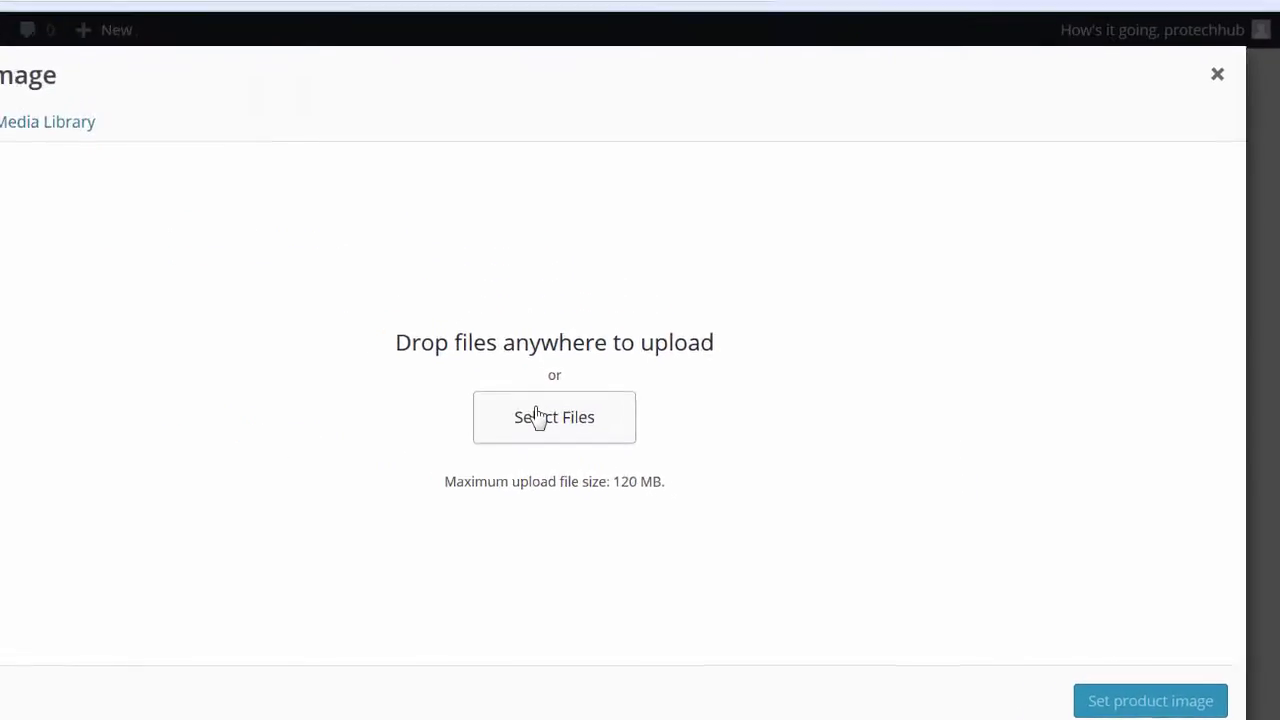
{"action": "left_click", "coordinate": [298, 319]}
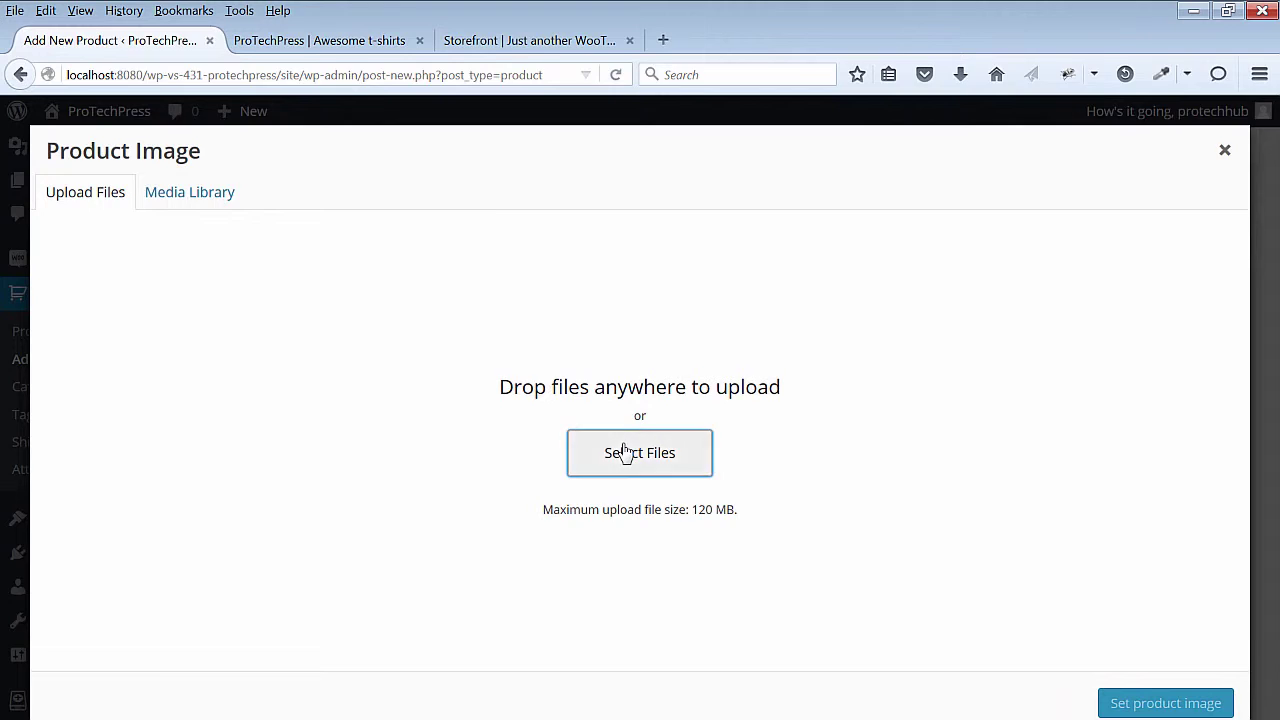
{"action": "left_click", "coordinate": [632, 222]}
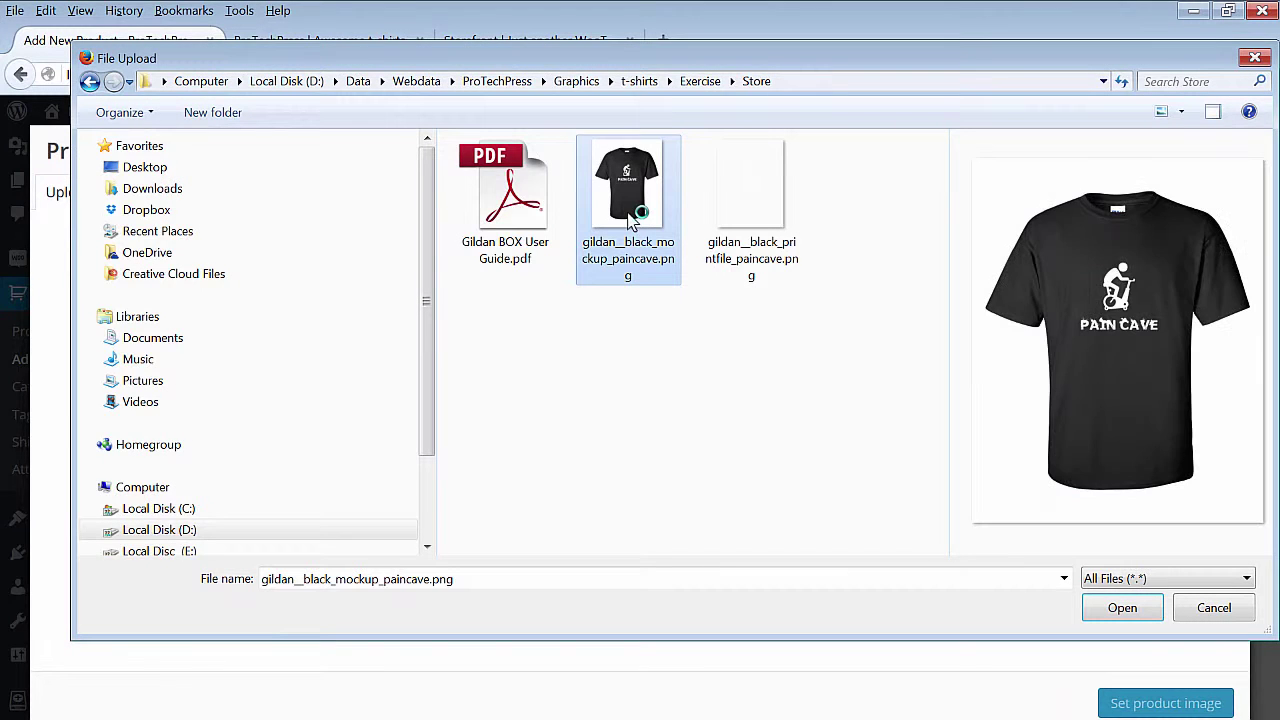
{"action": "left_click", "coordinate": [1122, 608]}
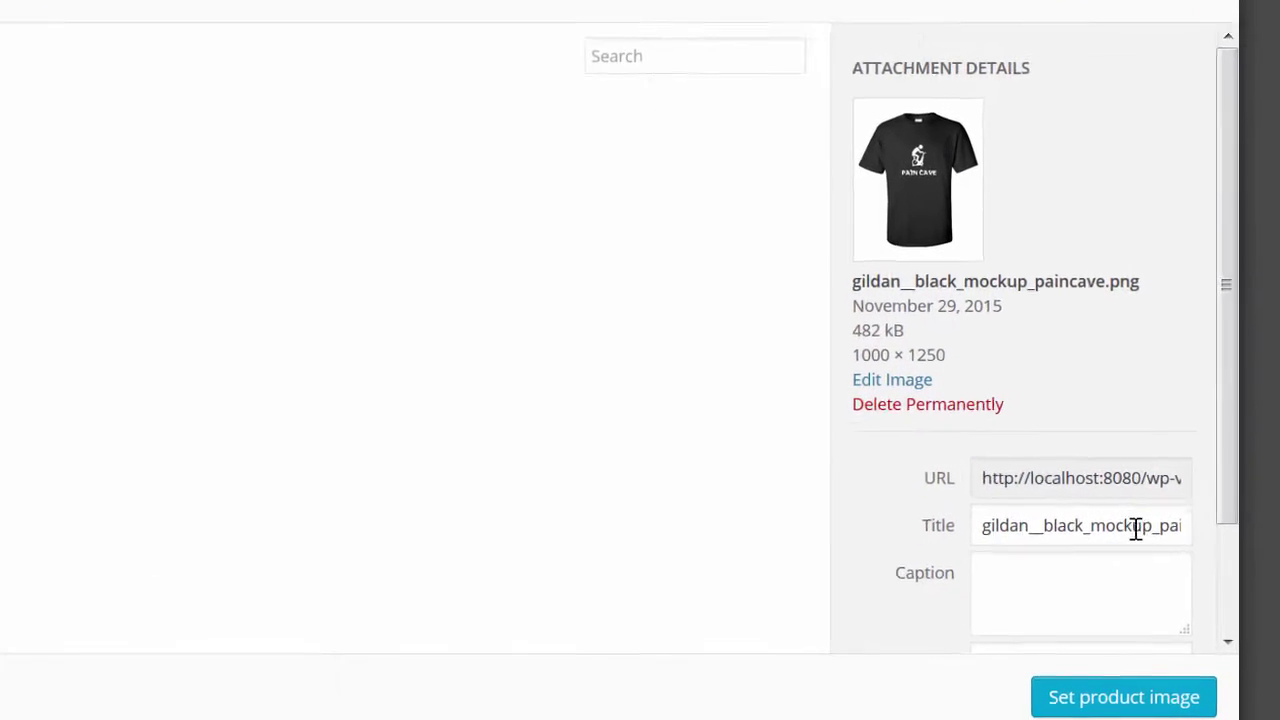
{"action": "type", "text": "Pain Cave t-shirt"}
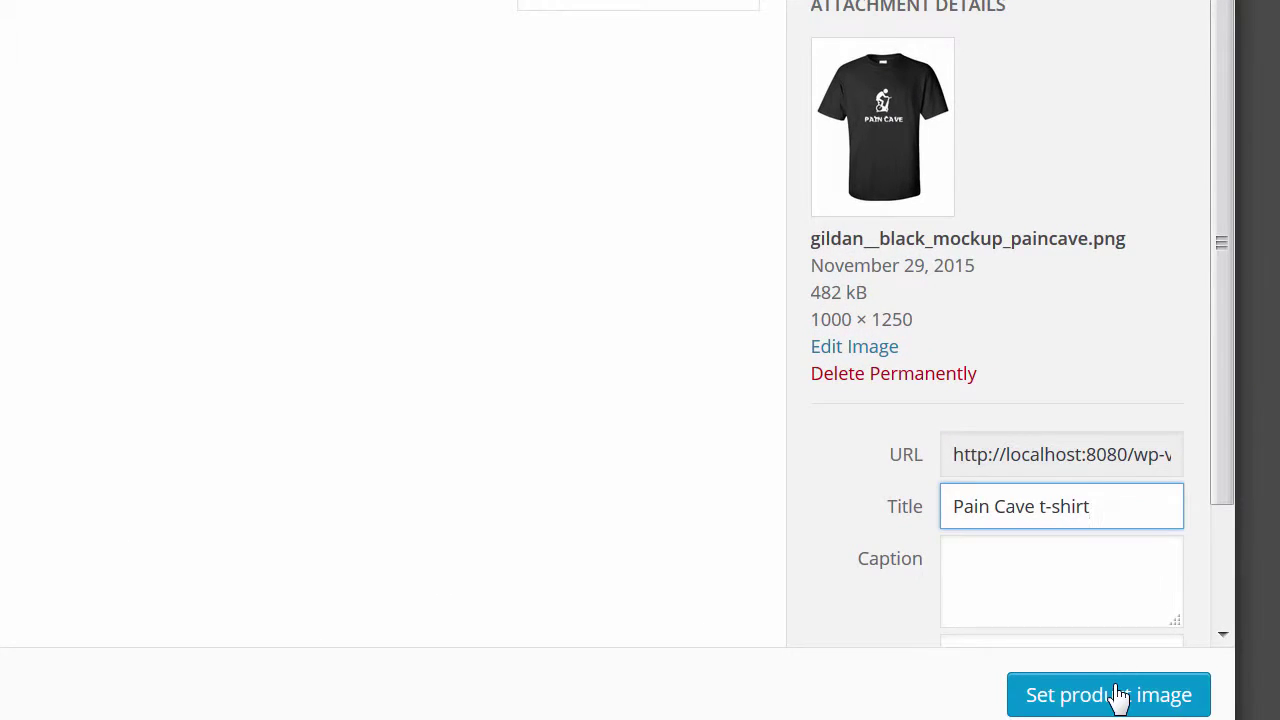
{"action": "left_click", "coordinate": [1150, 698]}
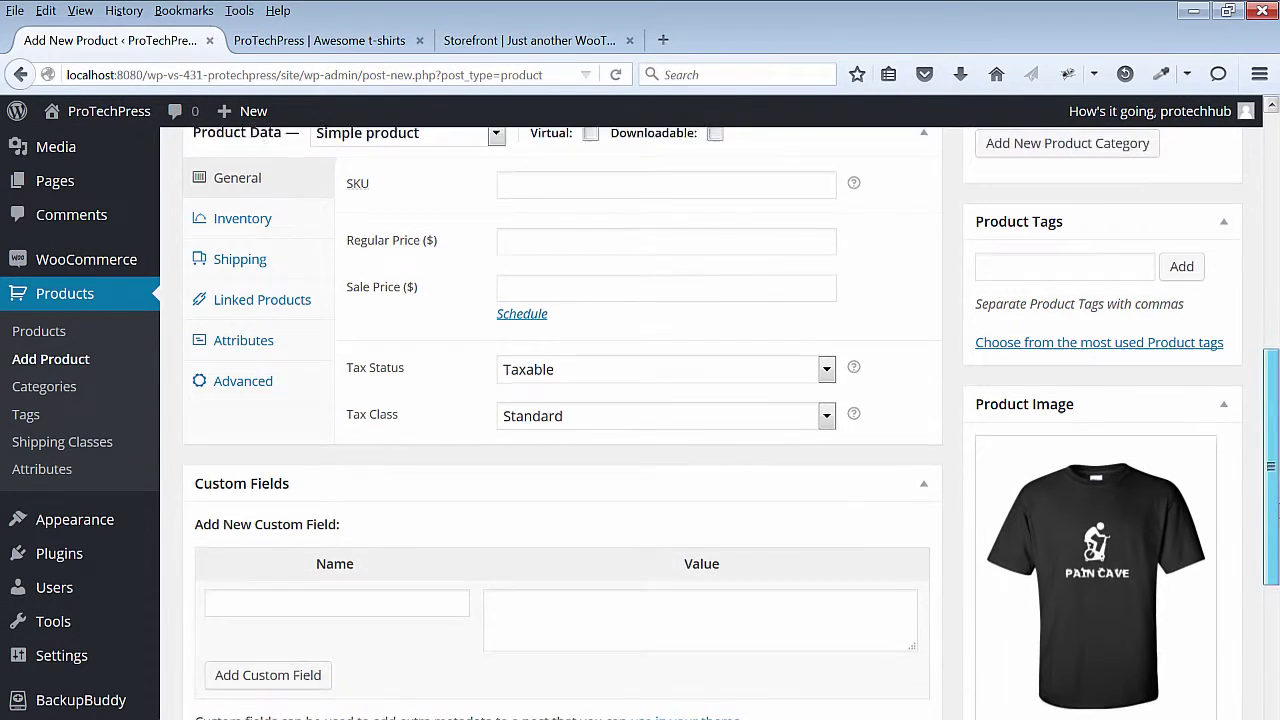
Make Pain Cave a variable product with SKU pain-cave-t-shirt.
{"action": "scroll", "coordinate": [455, 328], "scroll_direction": "down", "scroll_amount": 1}
{"action": "scroll", "coordinate": [455, 328], "scroll_direction": "up", "scroll_amount": 3}
{"action": "scroll", "coordinate": [455, 328], "scroll_direction": "down", "scroll_amount": 1}
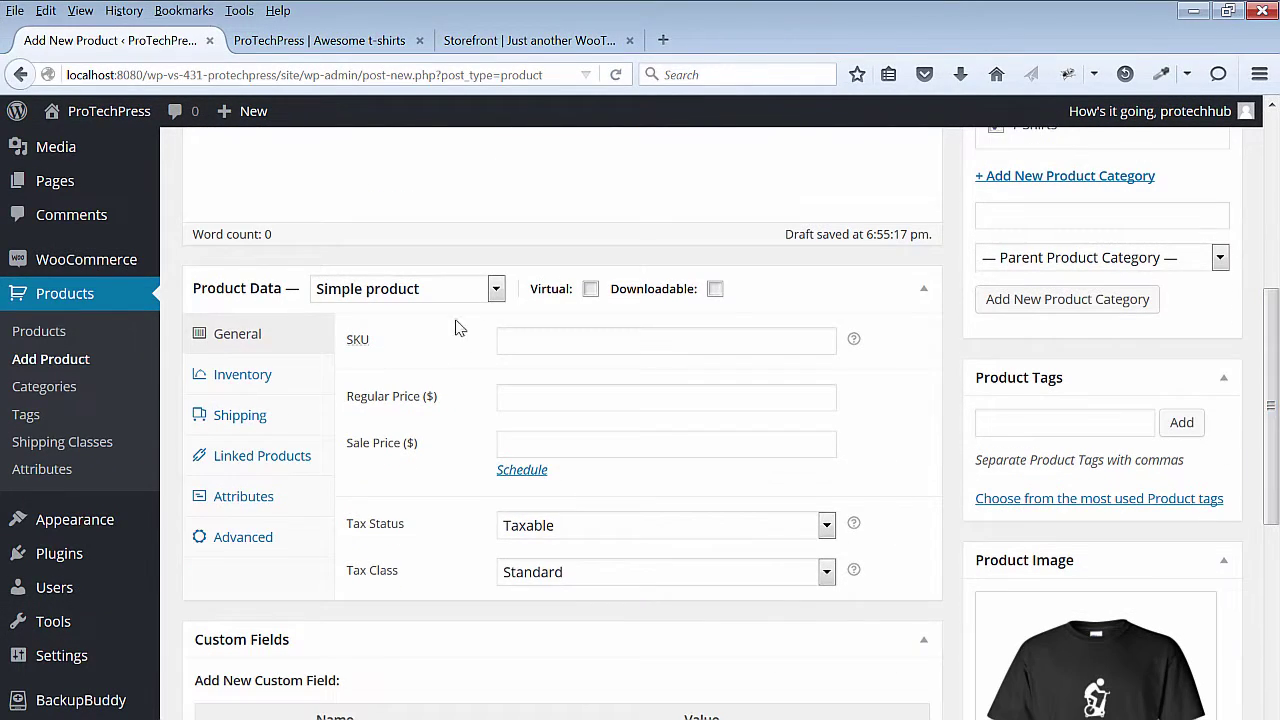
{"action": "left_click", "coordinate": [497, 289]}
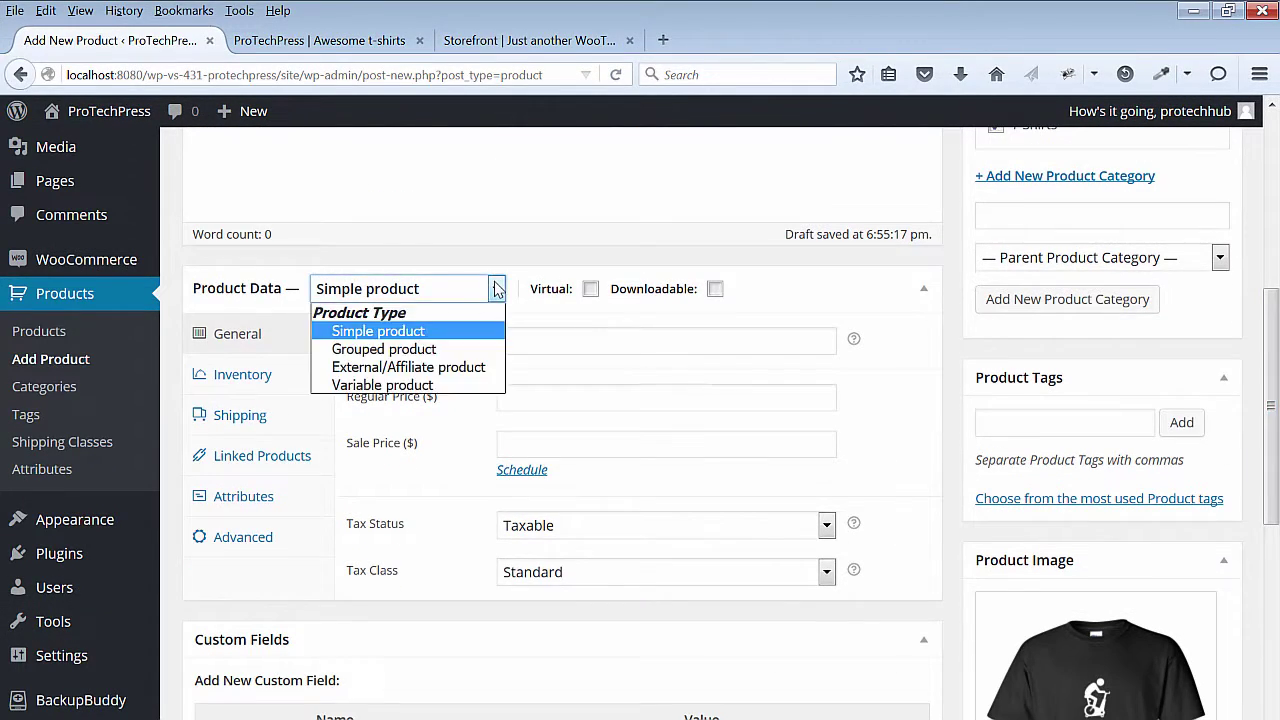
{"action": "left_click", "coordinate": [428, 386]}
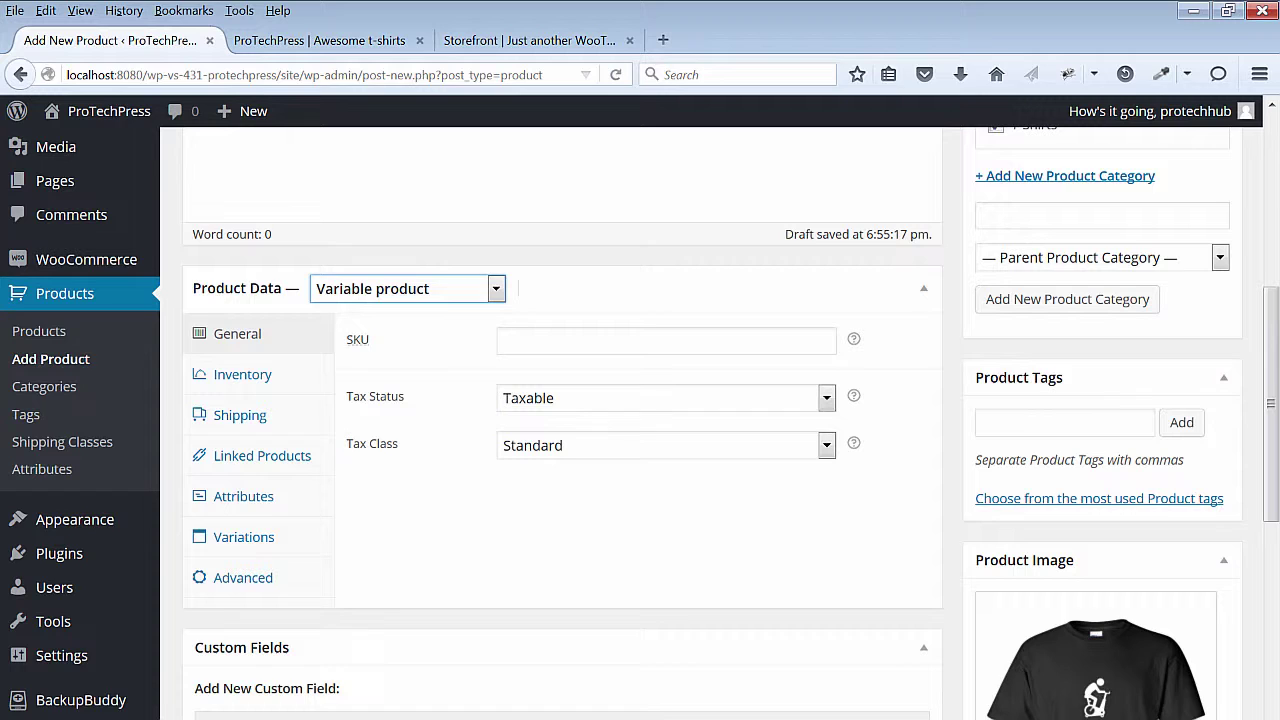
{"action": "left_click", "coordinate": [583, 341]}
{"action": "type", "text": "pain-cave-t-shirt"}
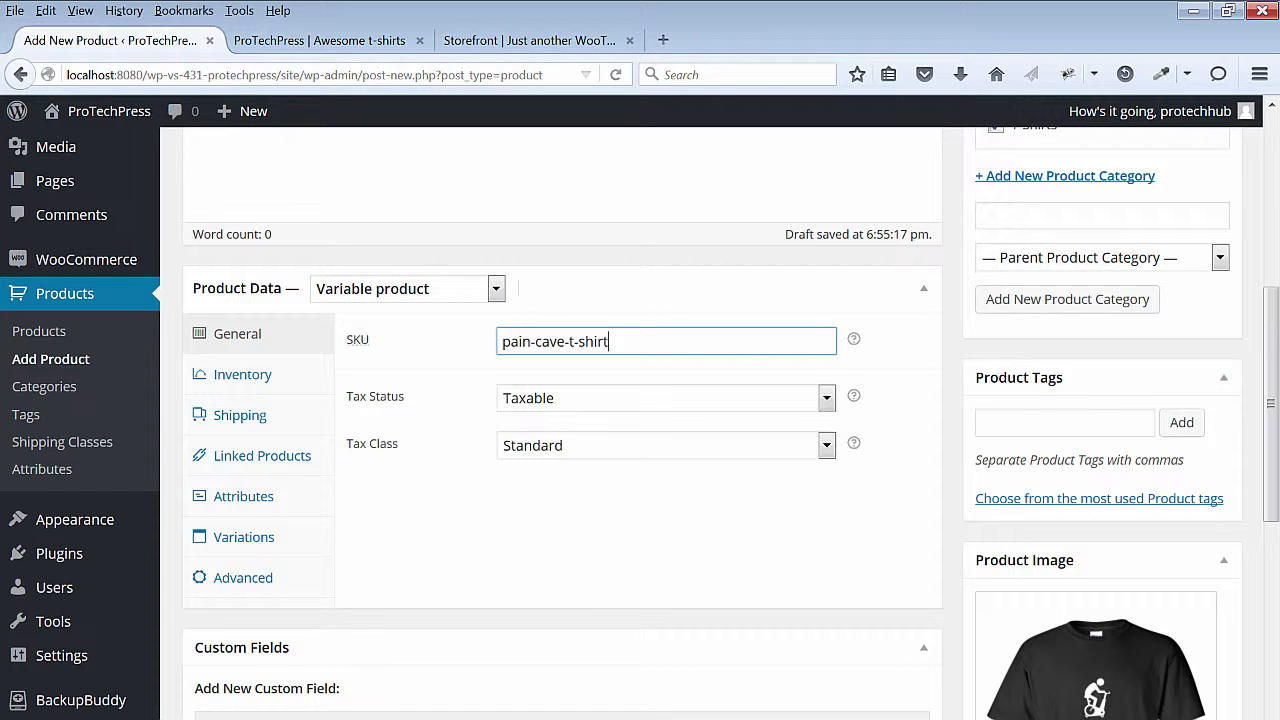
Try publishing, then save the product as a draft after the no-variations warning.
{"action": "scroll", "coordinate": [1210, 420], "scroll_direction": "up", "scroll_amount": 5}
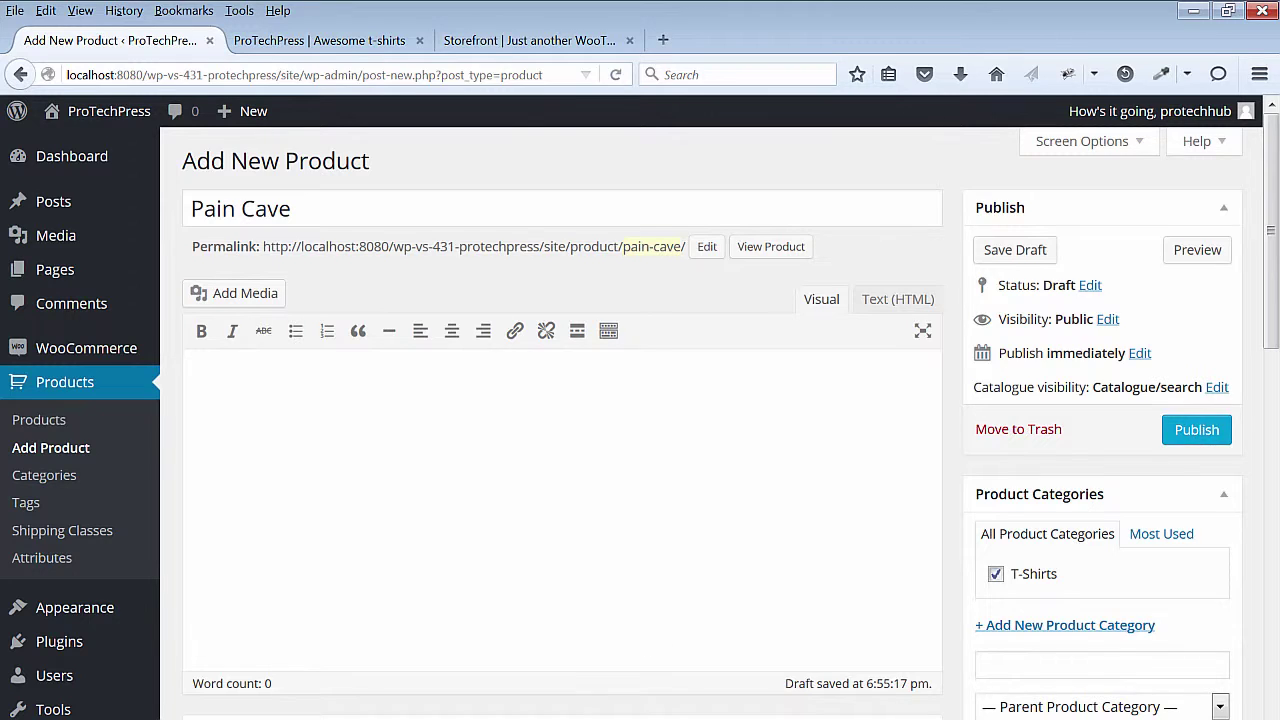
{"action": "scroll", "coordinate": [1225, 415], "scroll_direction": "down", "scroll_amount": 1}
{"action": "left_click", "coordinate": [1195, 358]}
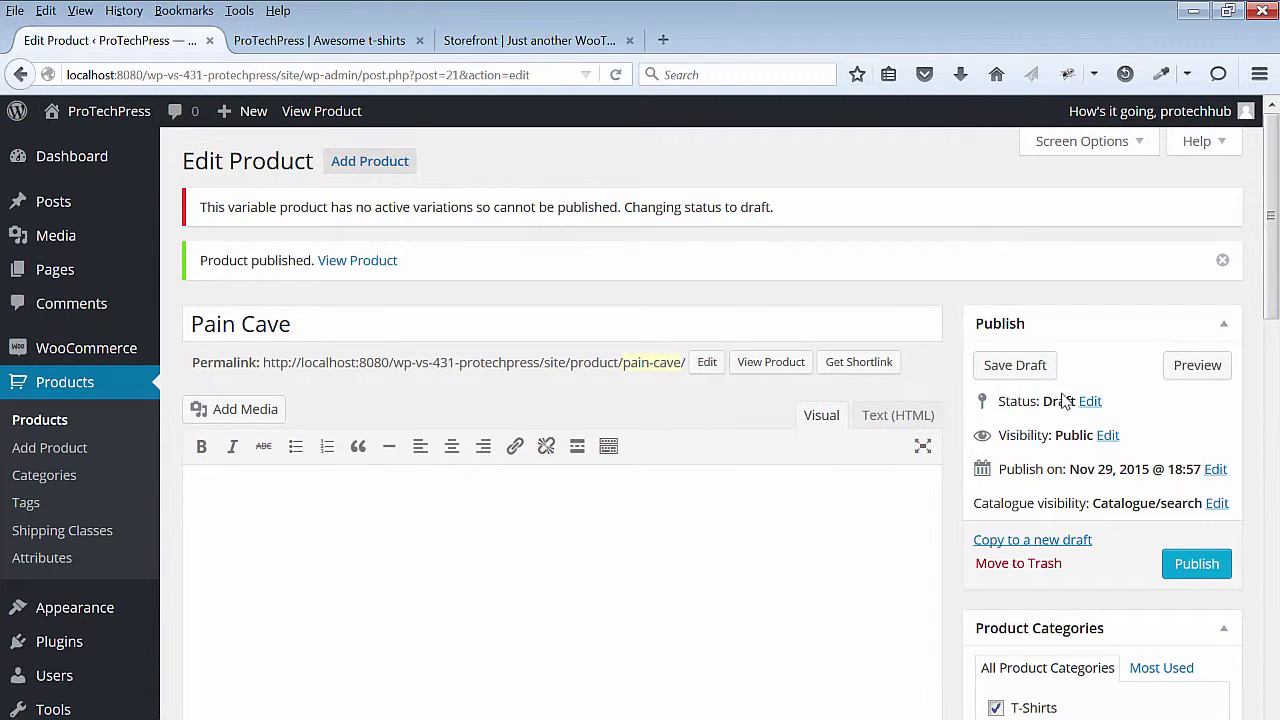
{"action": "left_click", "coordinate": [1022, 366]}
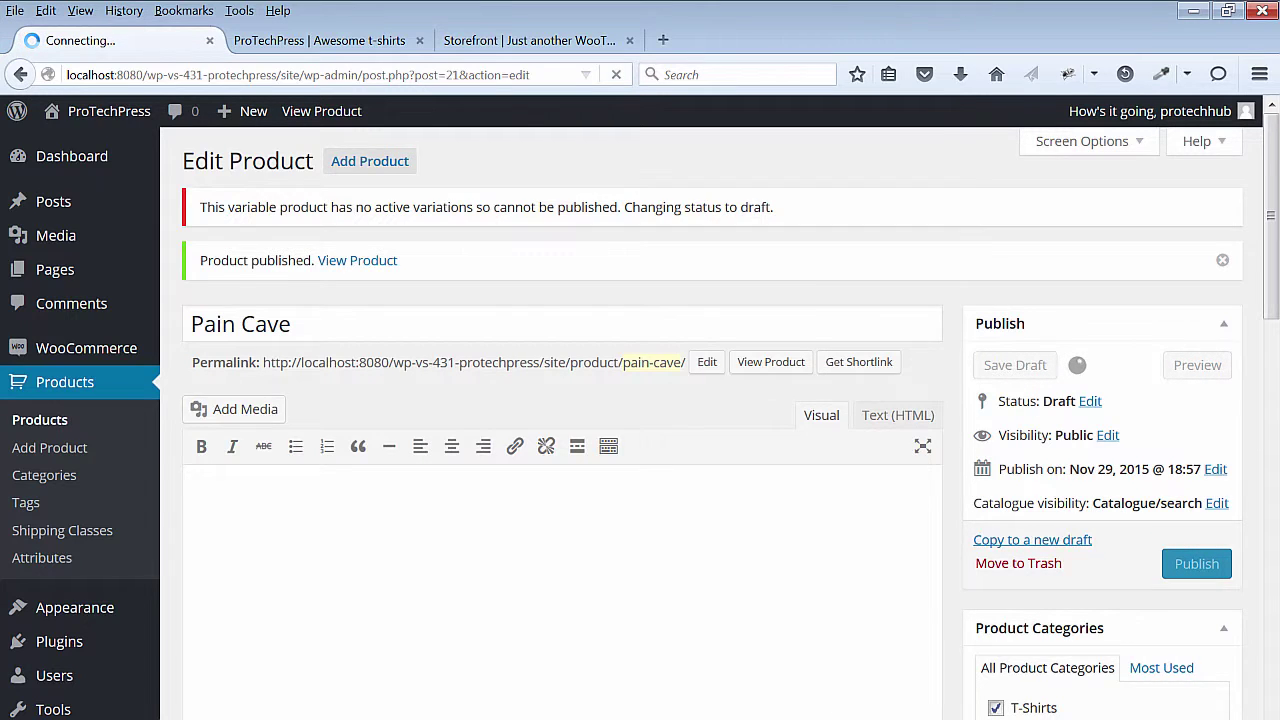
Add a custom Size attribute with values Small | Medium | Large | XL and save it.
{"action": "scroll", "coordinate": [560, 420], "scroll_direction": "down", "scroll_amount": 10}
{"action": "left_click", "coordinate": [265, 362]}
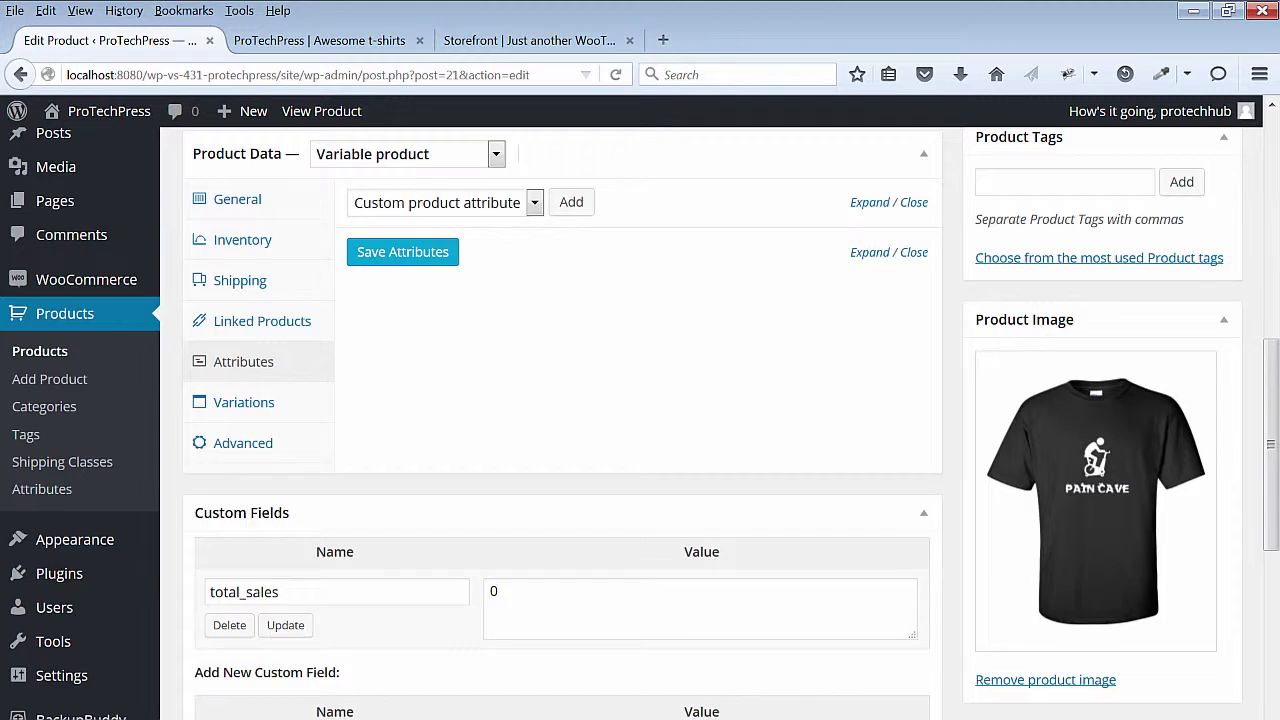
{"action": "scroll", "coordinate": [535, 330], "scroll_direction": "up", "scroll_amount": 2}
{"action": "left_click", "coordinate": [535, 324]}
{"action": "left_click", "coordinate": [537, 334]}
{"action": "left_click", "coordinate": [571, 324]}
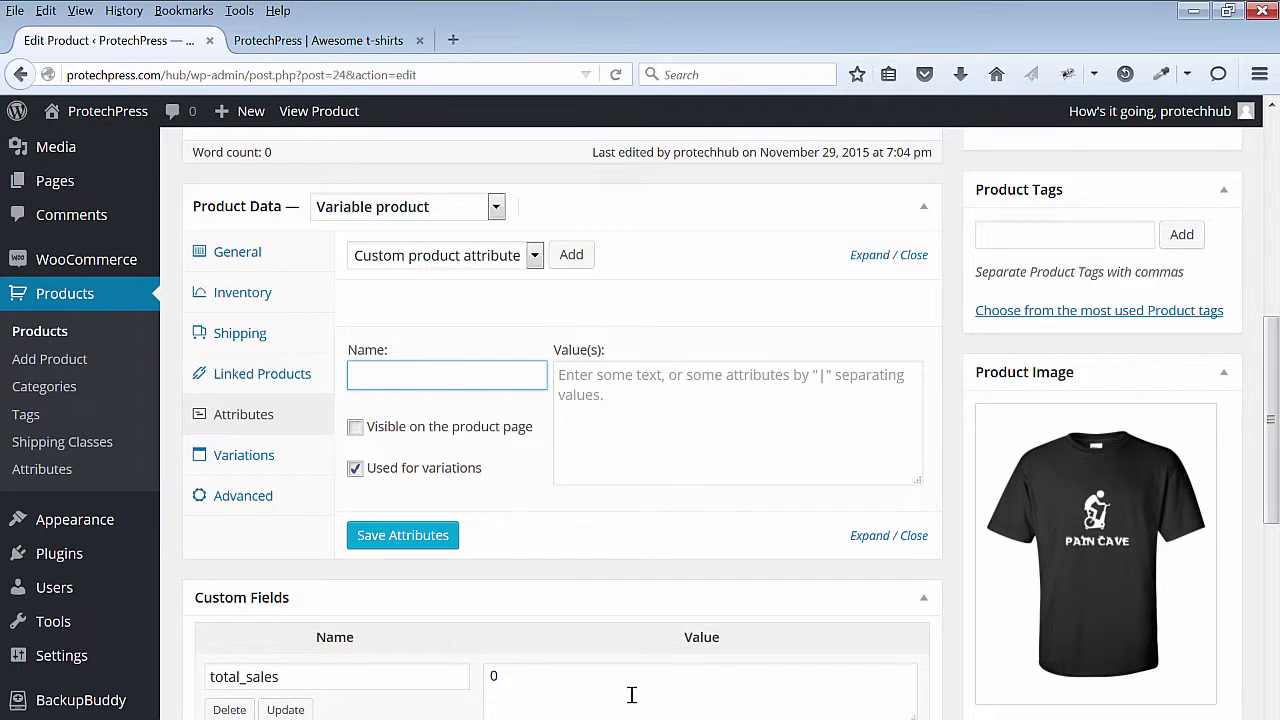
{"action": "type", "text": "Size"}
{"action": "key", "text": "Tab"}
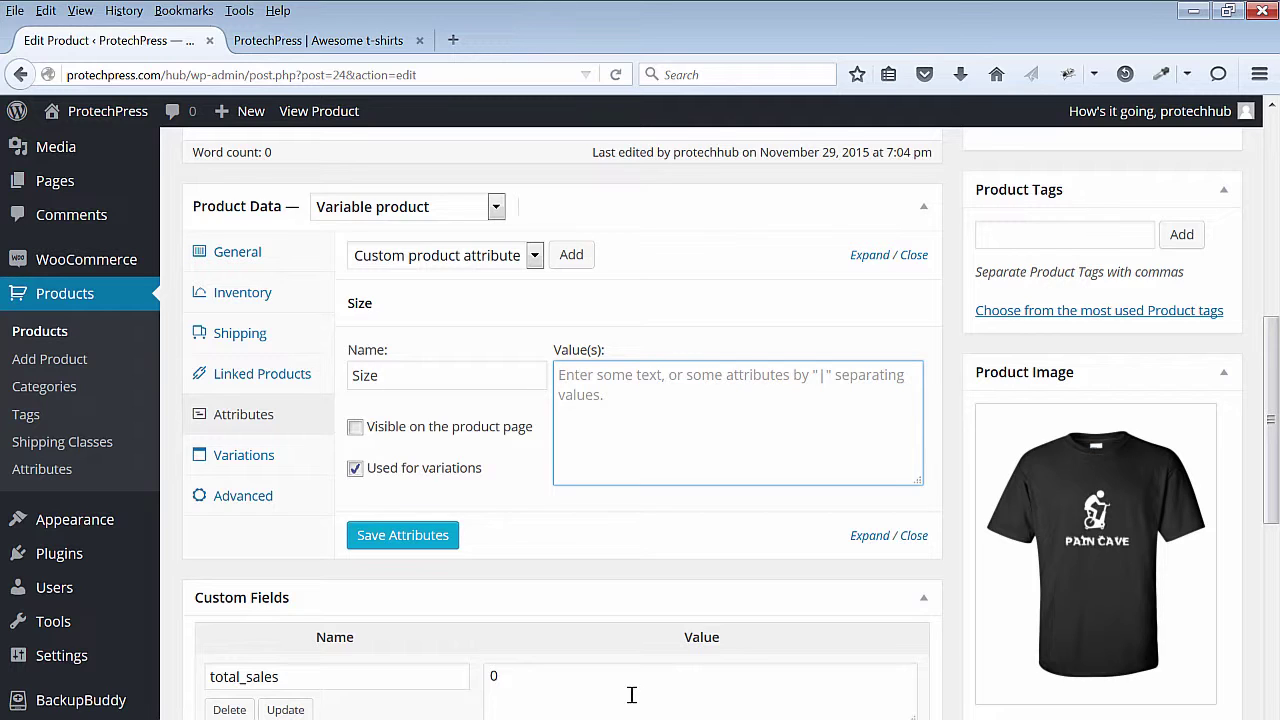
{"action": "type", "text": "Small | Medium | Large | XL"}
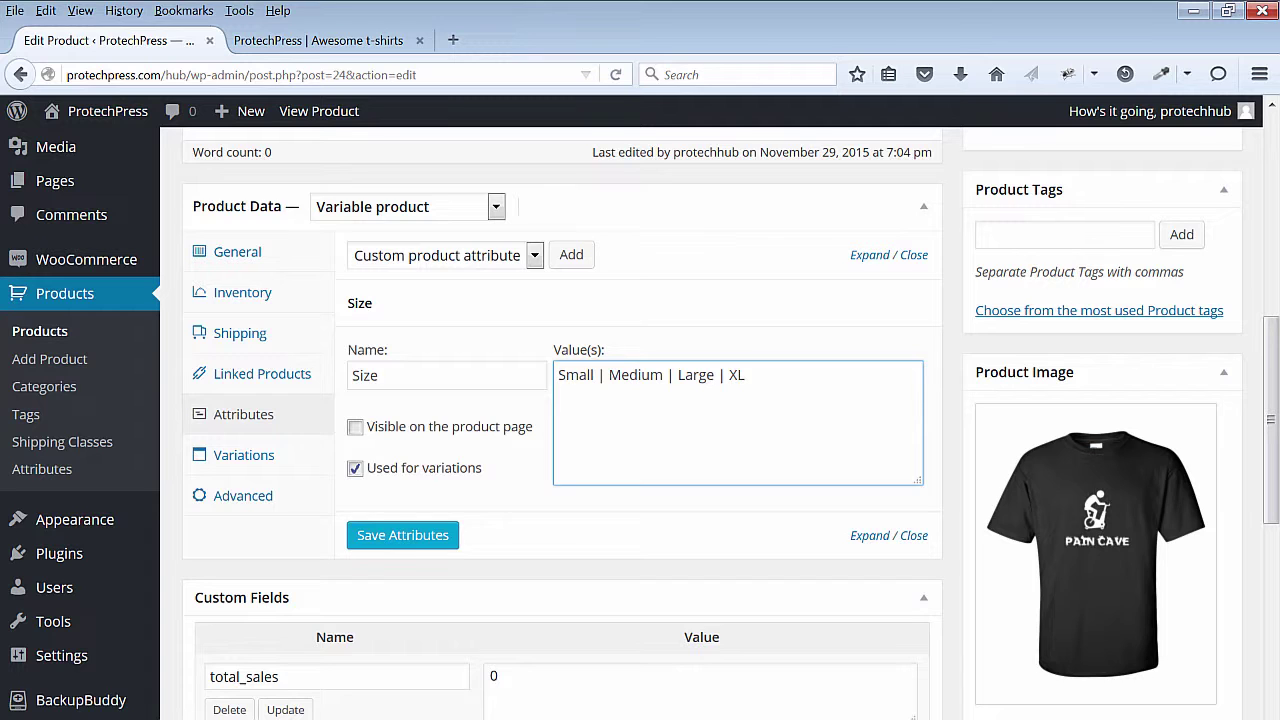
{"action": "left_click", "coordinate": [445, 536]}
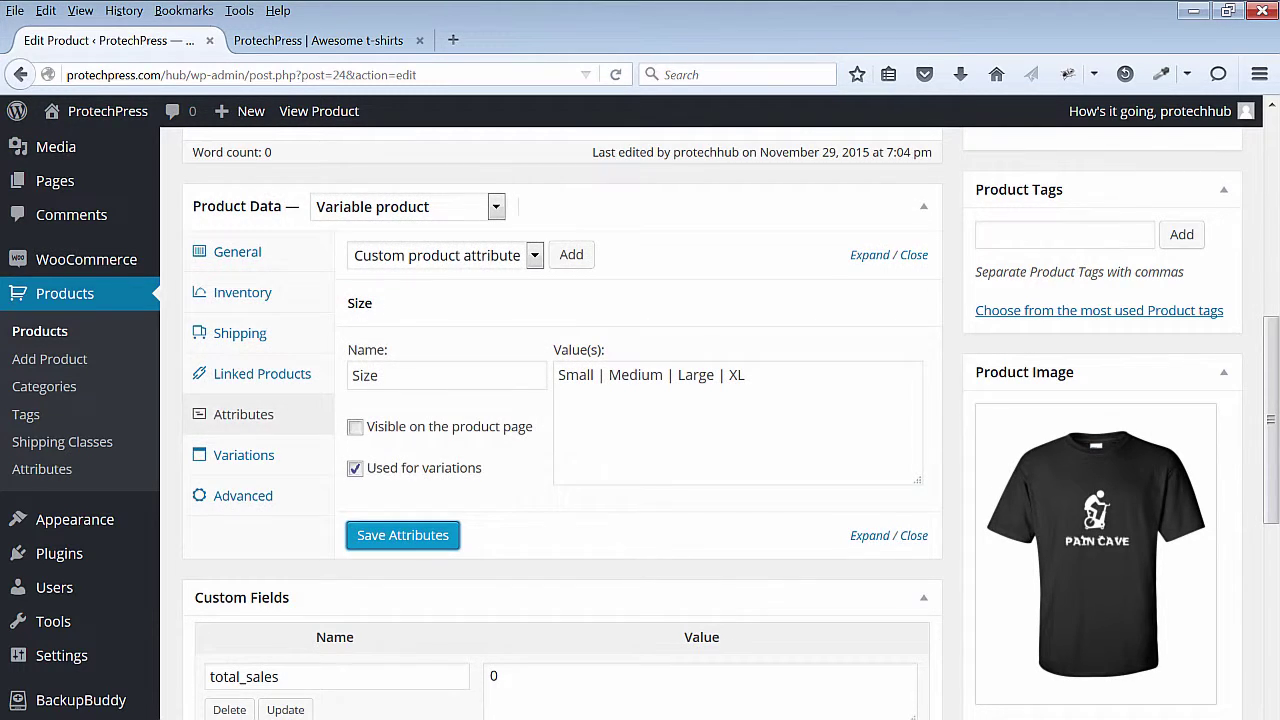
{"action": "left_click", "coordinate": [245, 455]}
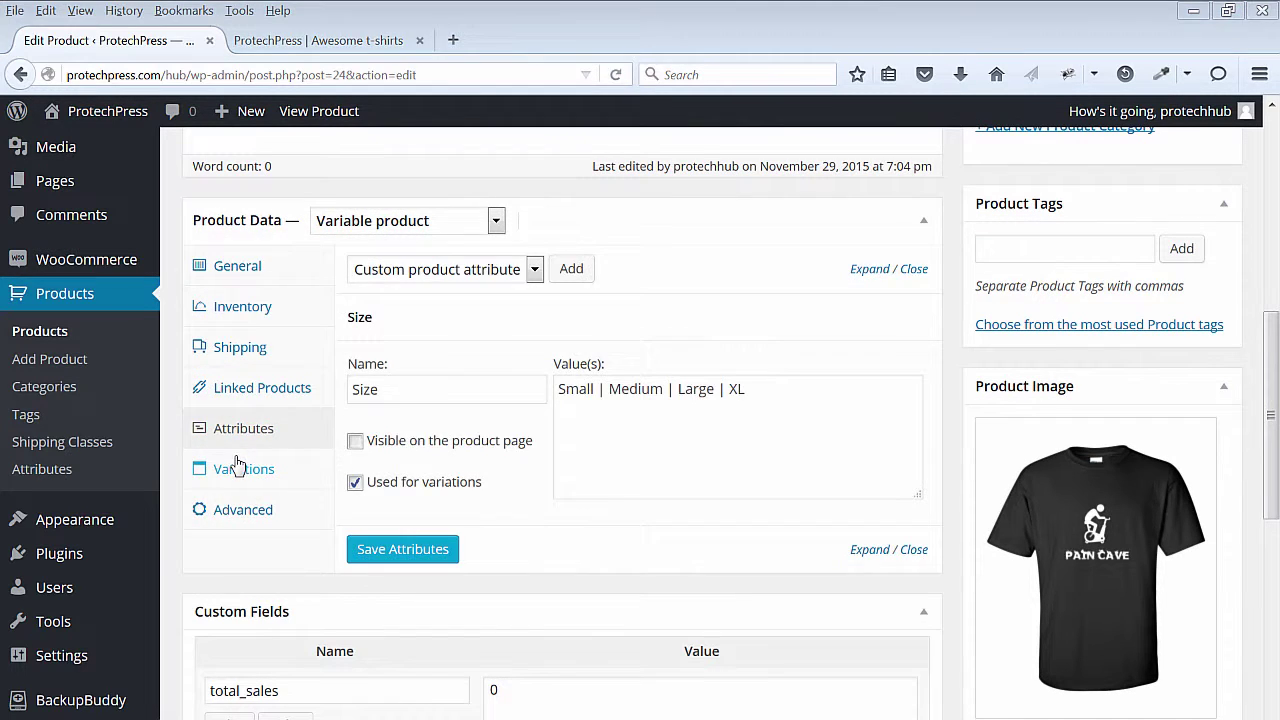
Create variations from all attributes, confirming the 4 new size variations.
{"action": "left_click", "coordinate": [242, 469]}
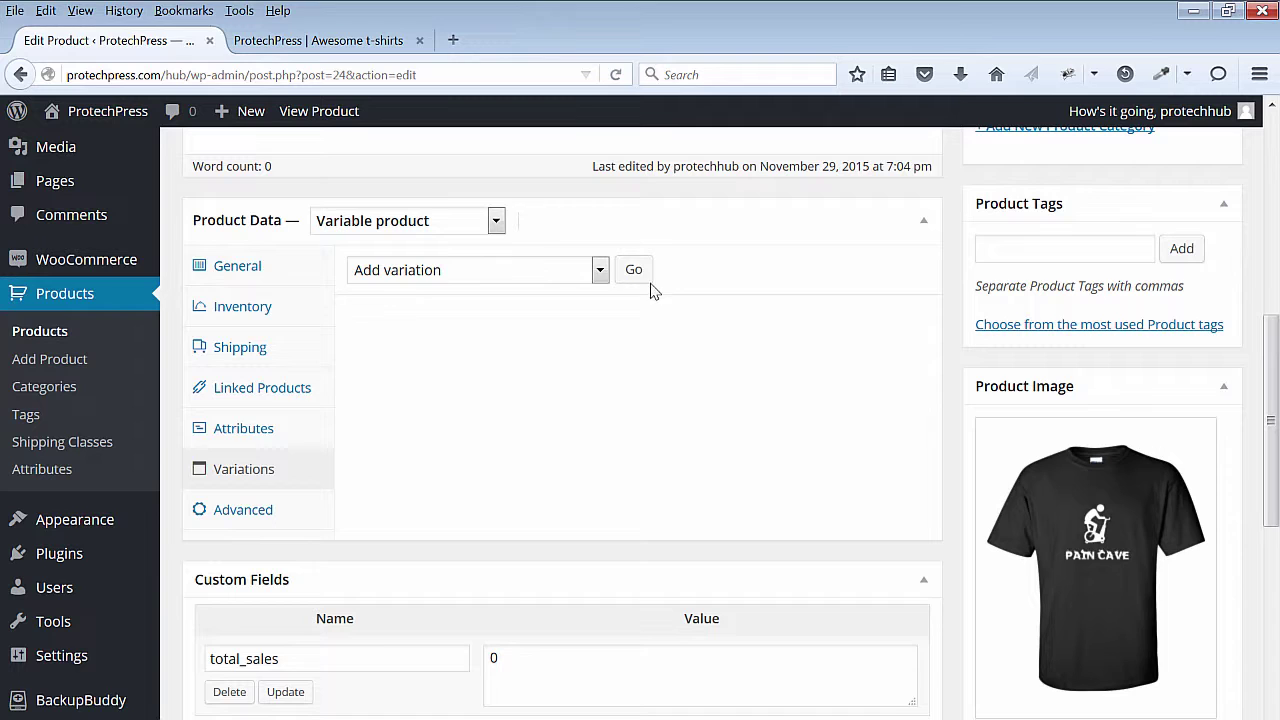
{"action": "left_click", "coordinate": [600, 270]}
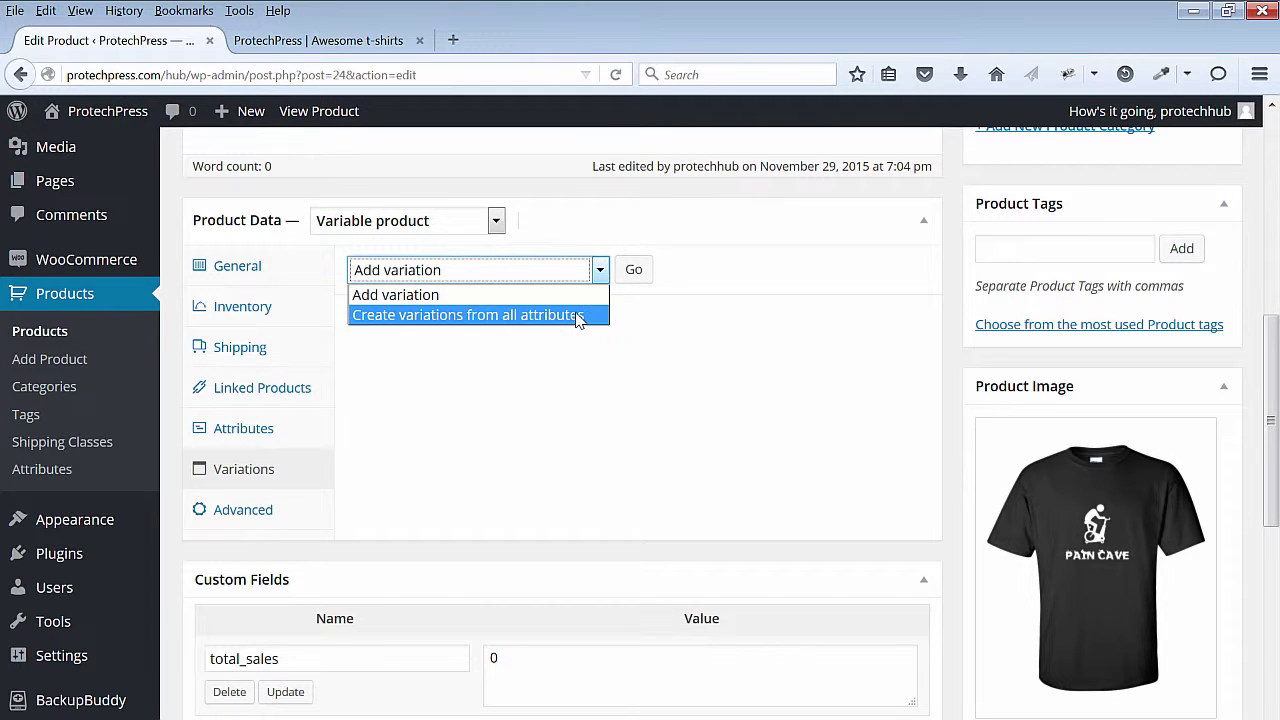
{"action": "left_click", "coordinate": [580, 315]}
{"action": "left_click", "coordinate": [634, 270]}
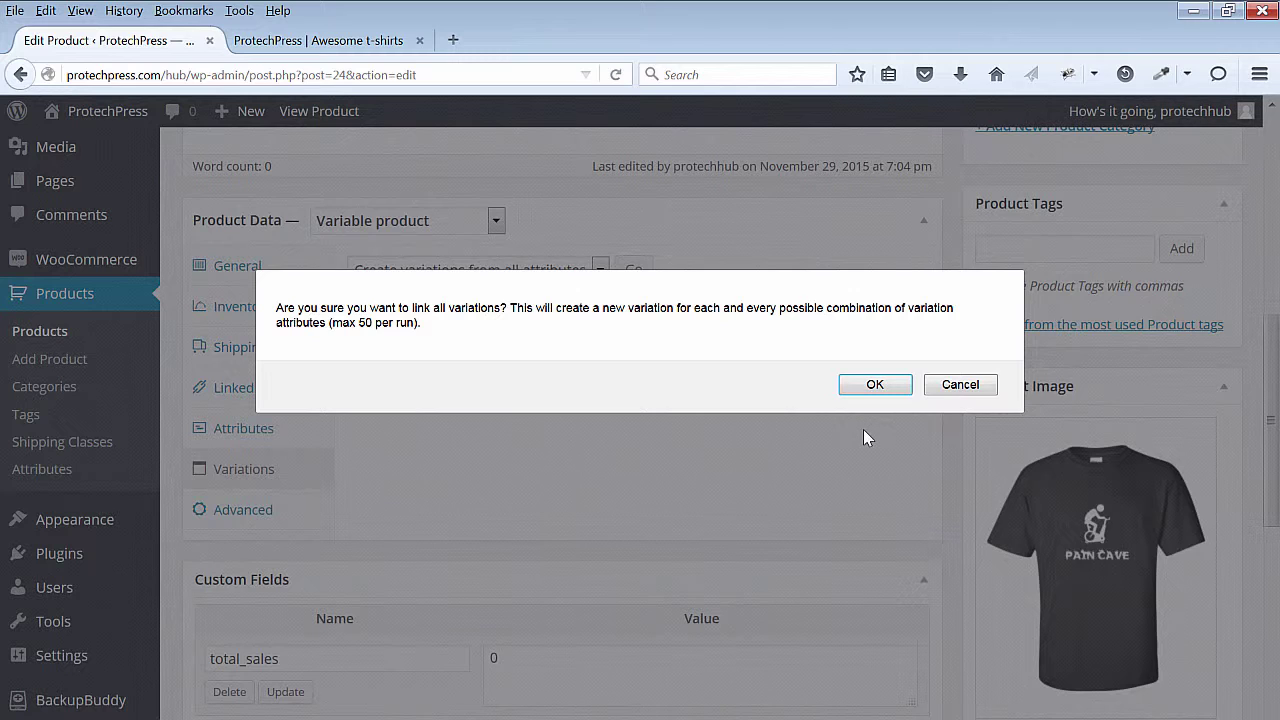
{"action": "left_click", "coordinate": [876, 384]}
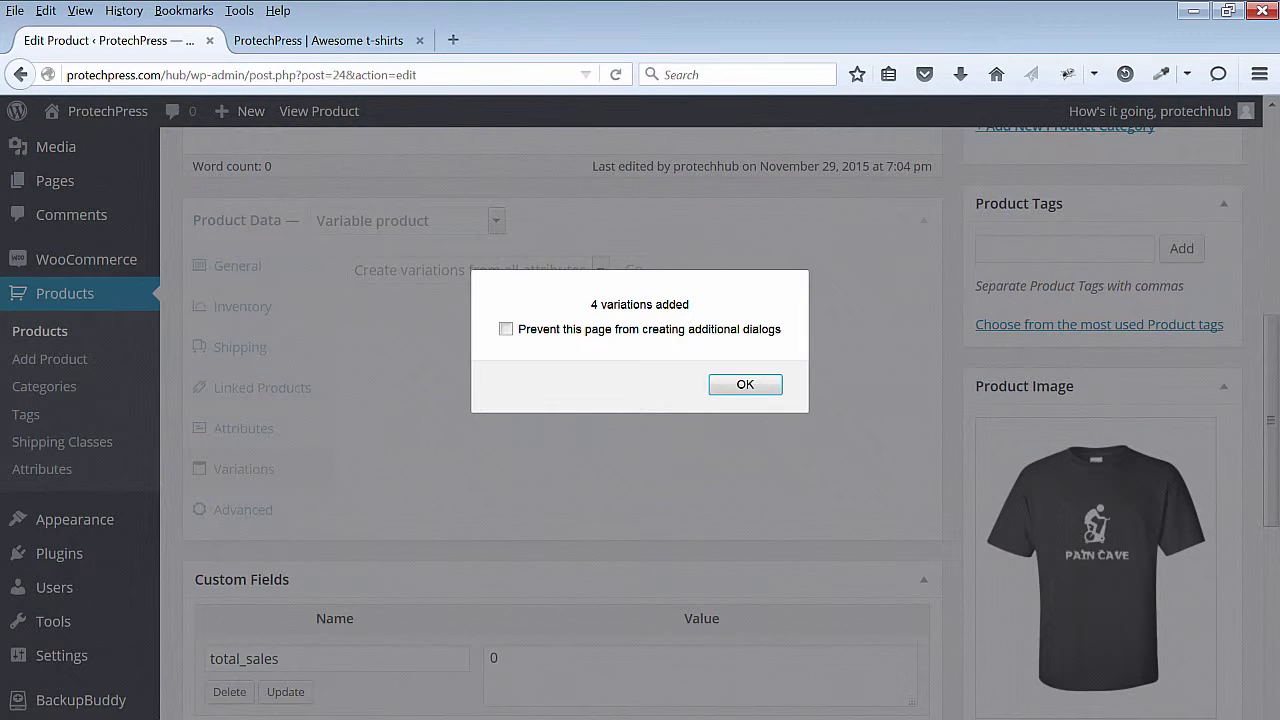
{"action": "left_click", "coordinate": [745, 385]}
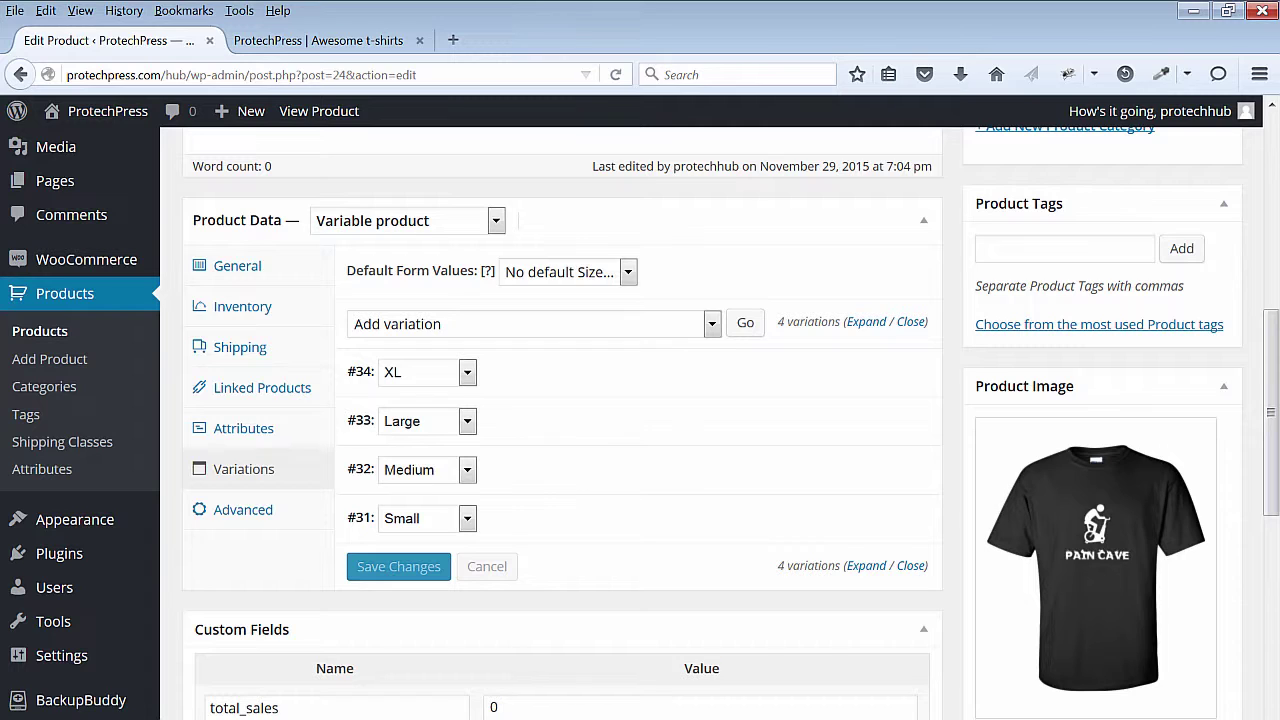
Set variation #34 to Small and give it an $18 regular price.
{"action": "left_click", "coordinate": [467, 372]}
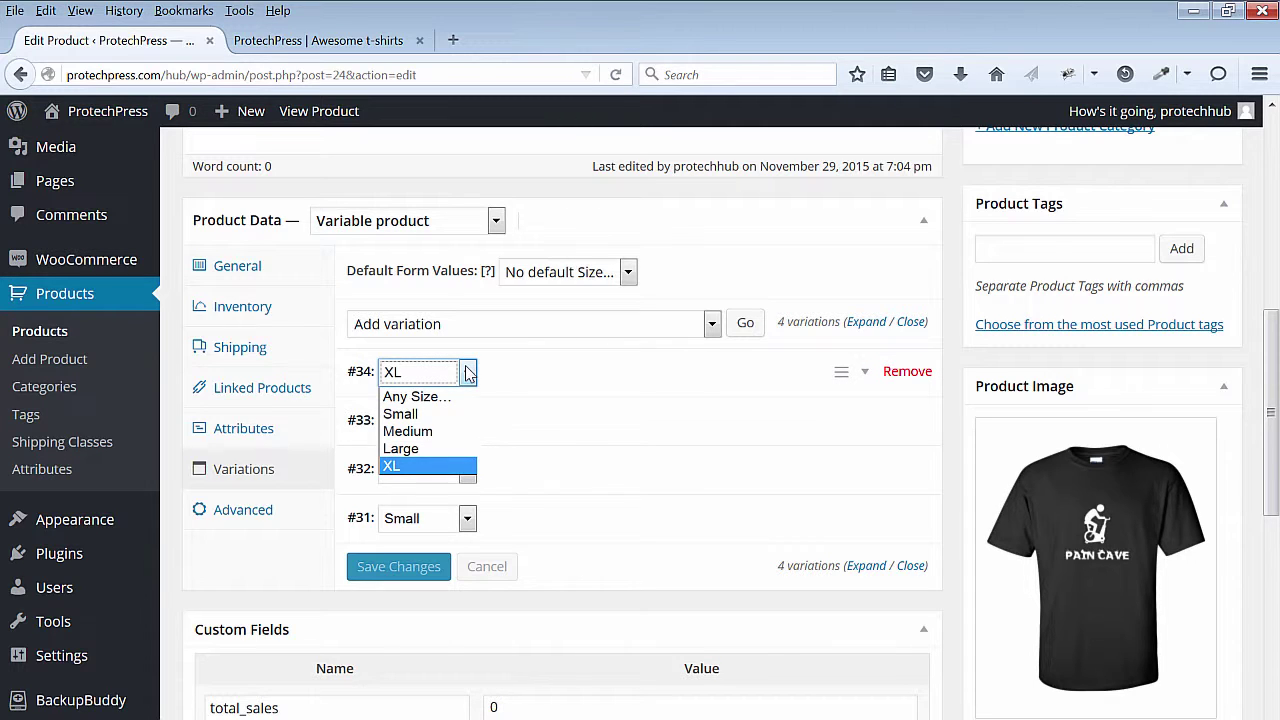
{"action": "left_click", "coordinate": [440, 414]}
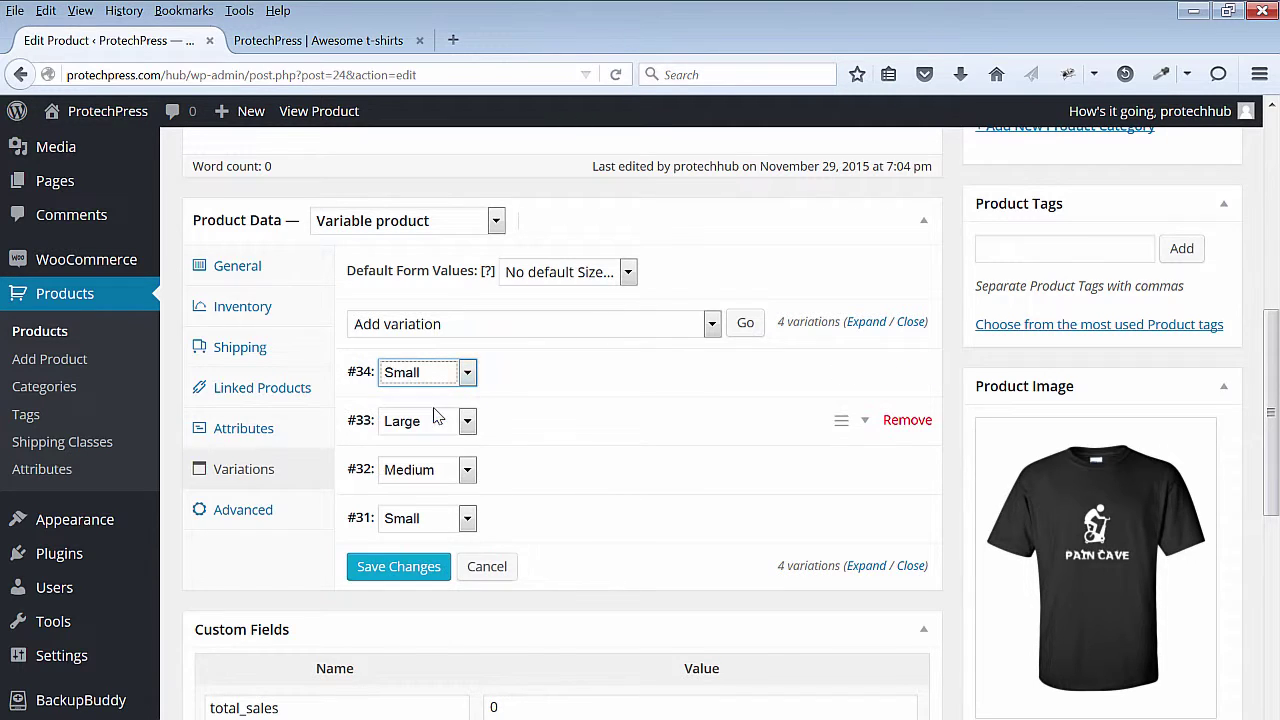
{"action": "left_click", "coordinate": [571, 365]}
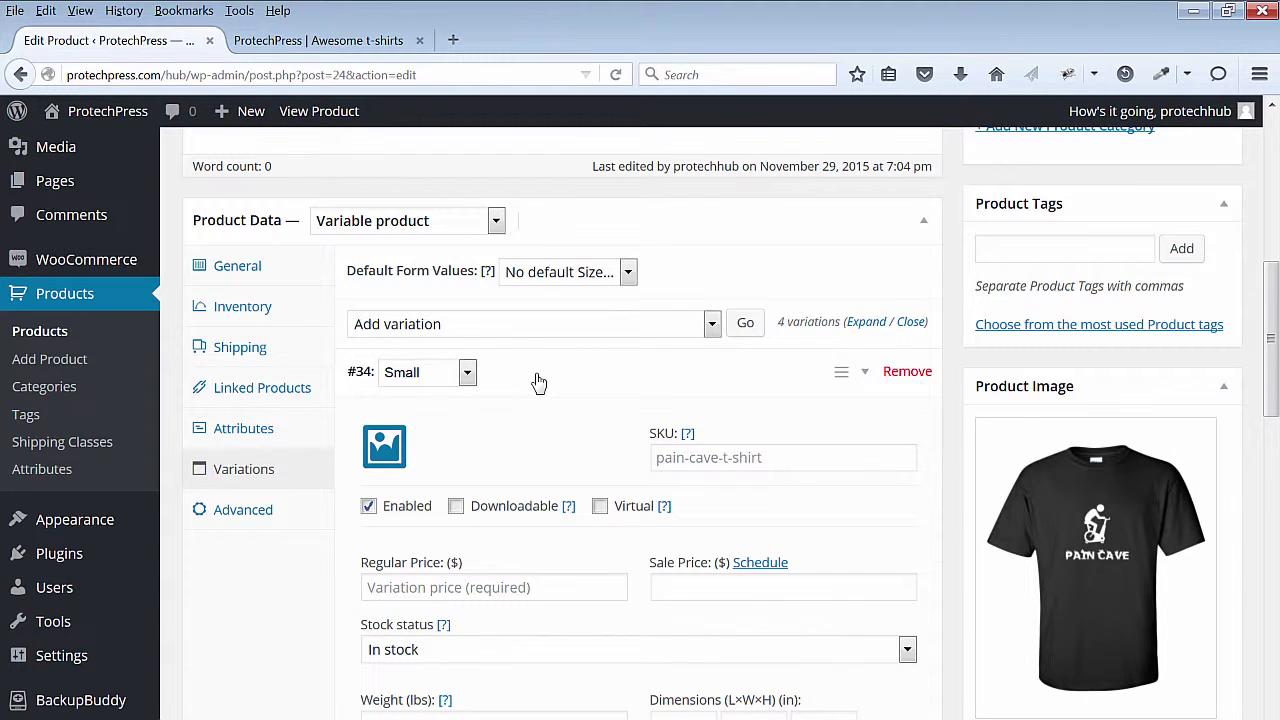
{"action": "scroll", "coordinate": [538, 383], "scroll_direction": "down", "scroll_amount": 1}
{"action": "left_click", "coordinate": [529, 494]}
{"action": "type", "text": "18"}
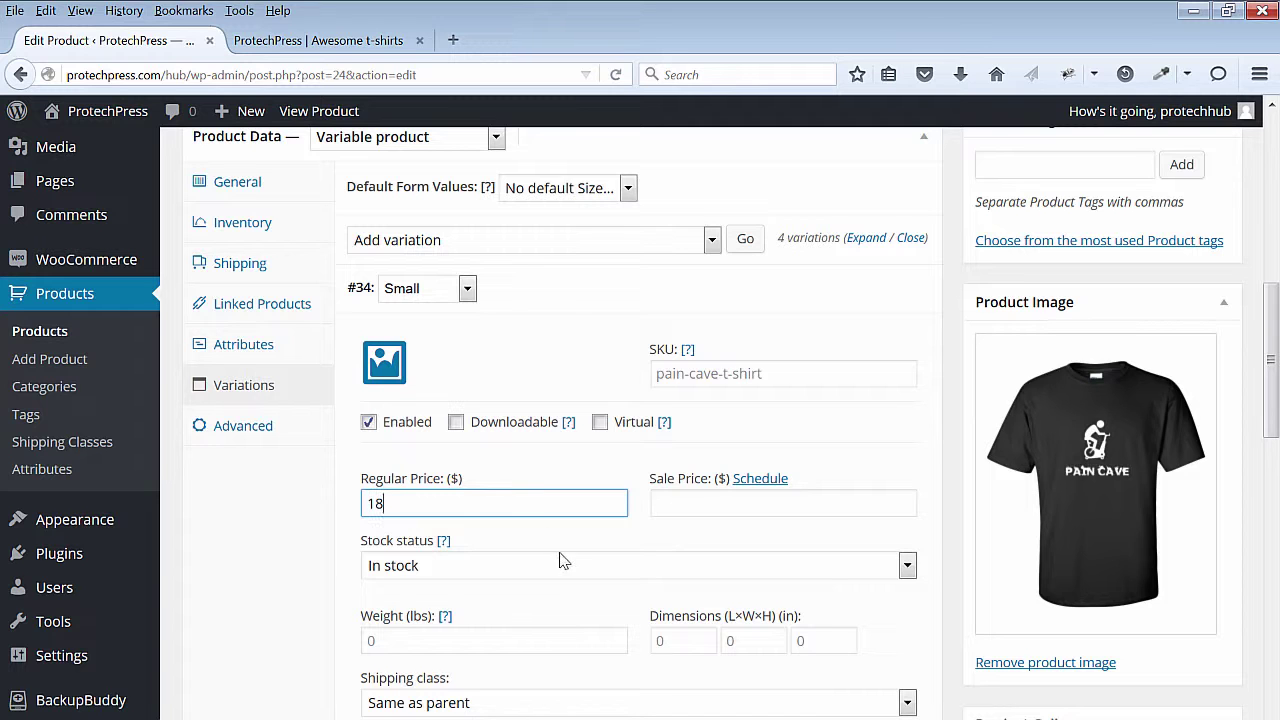
{"action": "scroll", "coordinate": [634, 600], "scroll_direction": "down", "scroll_amount": 3}
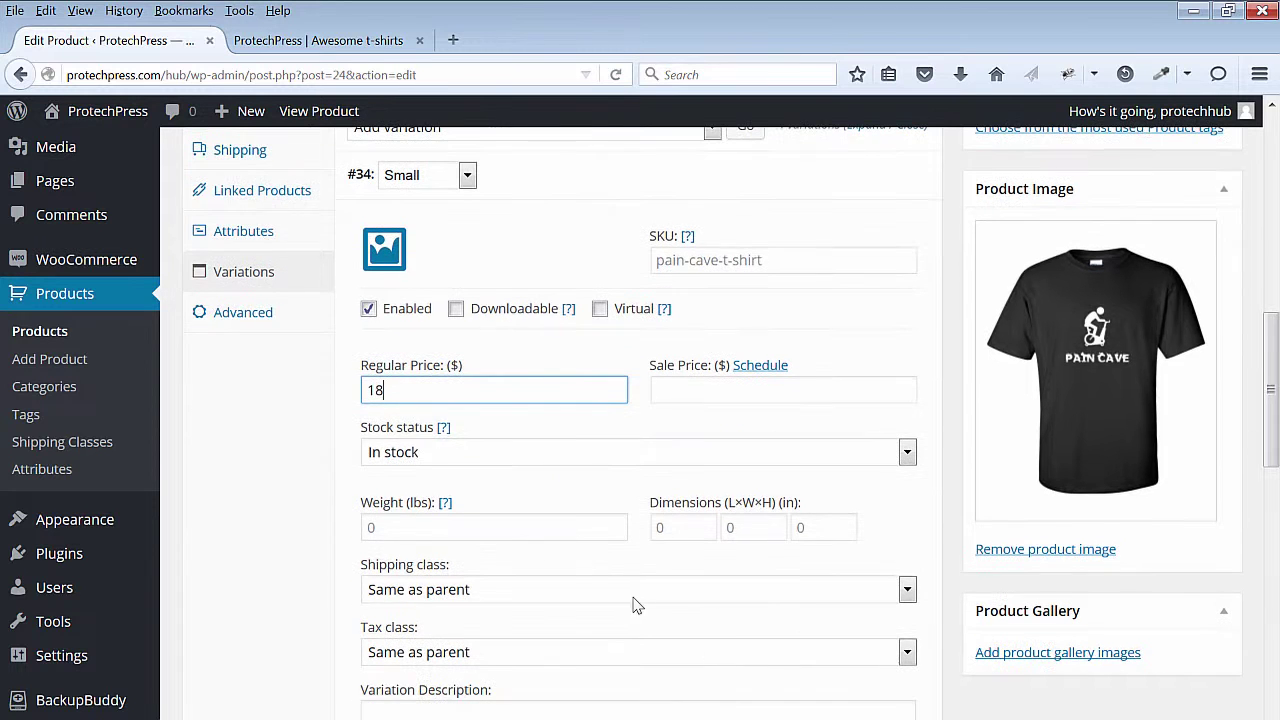
{"action": "scroll", "coordinate": [634, 585], "scroll_direction": "down", "scroll_amount": 2}
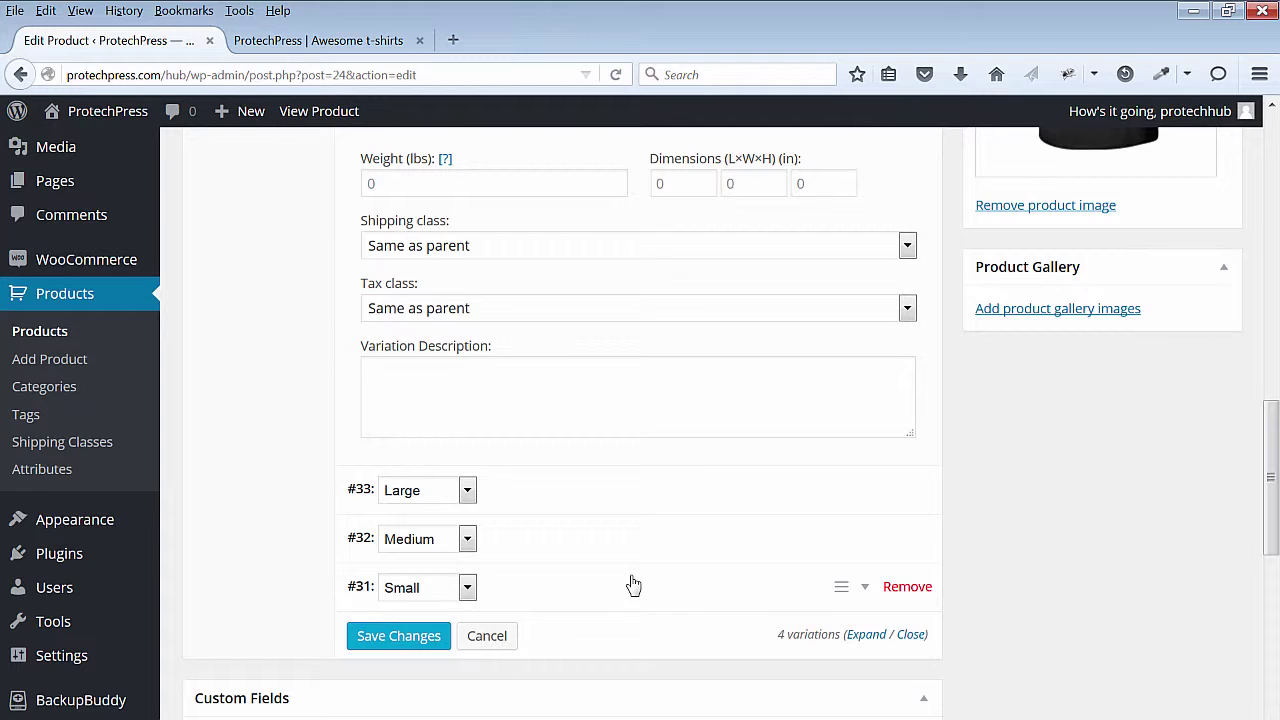
Assign variations #33, #32 and #31 the sizes Medium, Large and XL.
{"action": "left_click", "coordinate": [467, 490]}
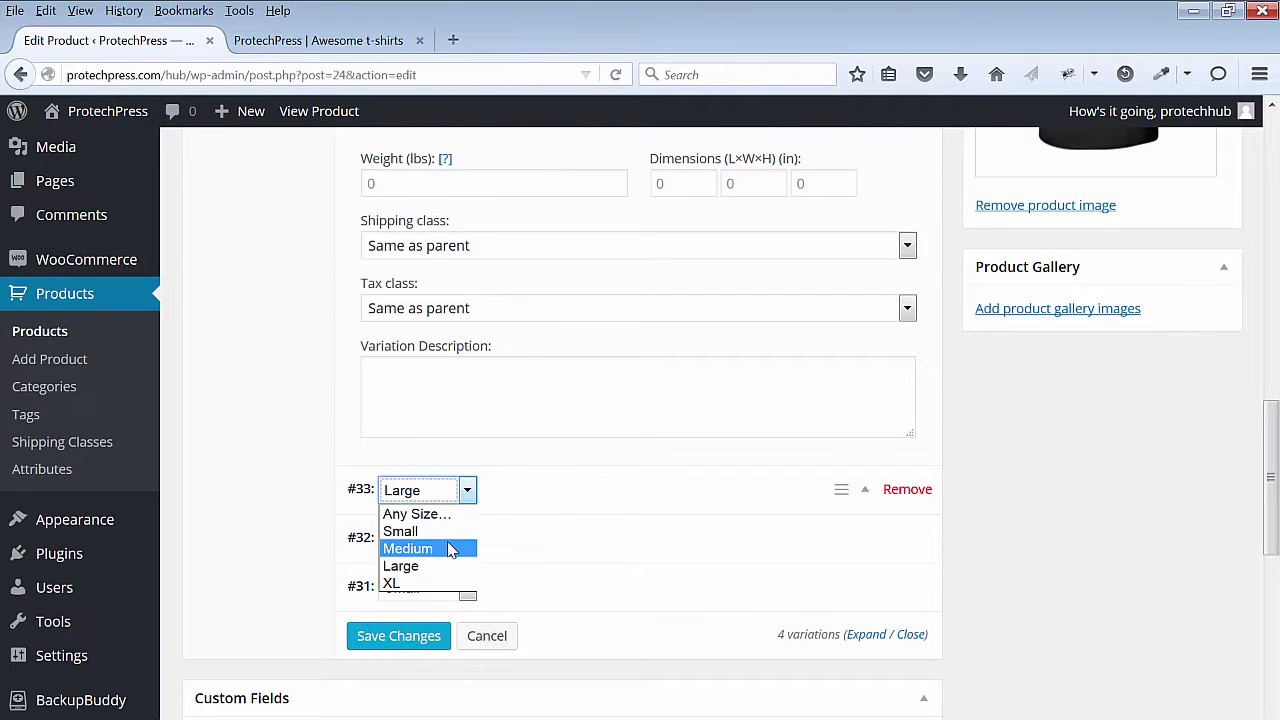
{"action": "left_click", "coordinate": [452, 548]}
{"action": "left_click", "coordinate": [467, 540]}
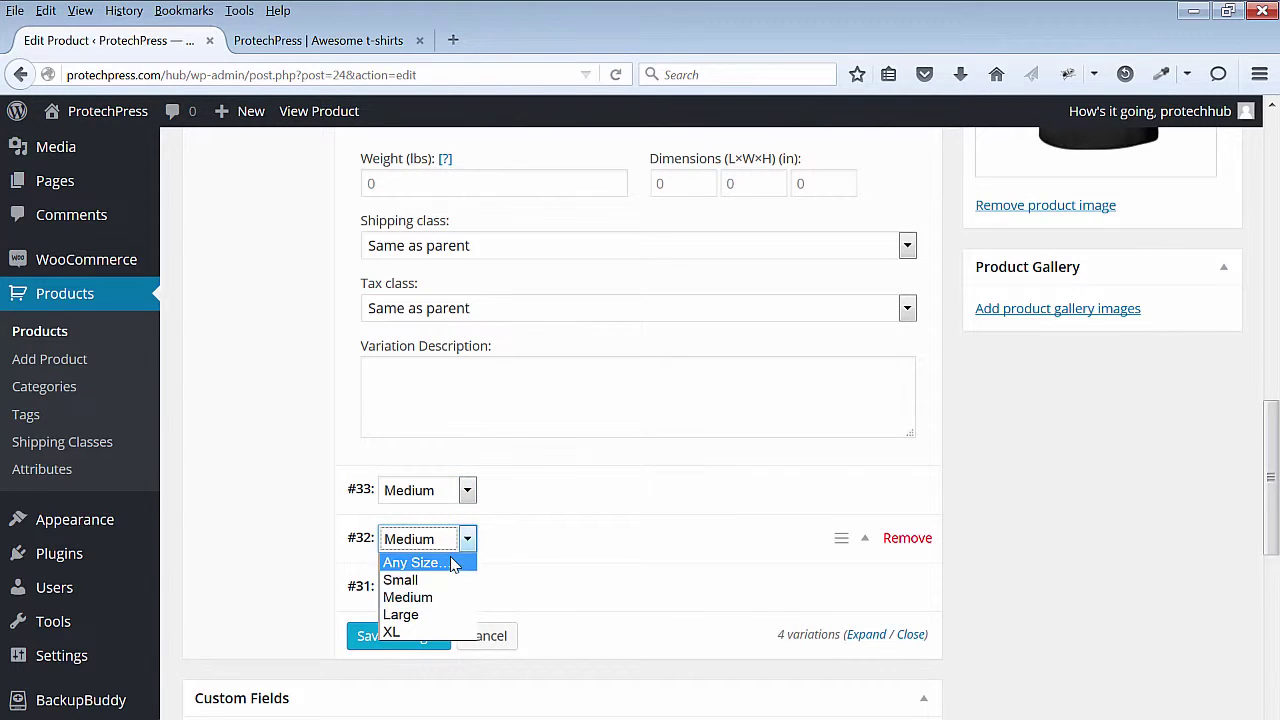
{"action": "left_click", "coordinate": [440, 613]}
{"action": "left_click", "coordinate": [466, 588]}
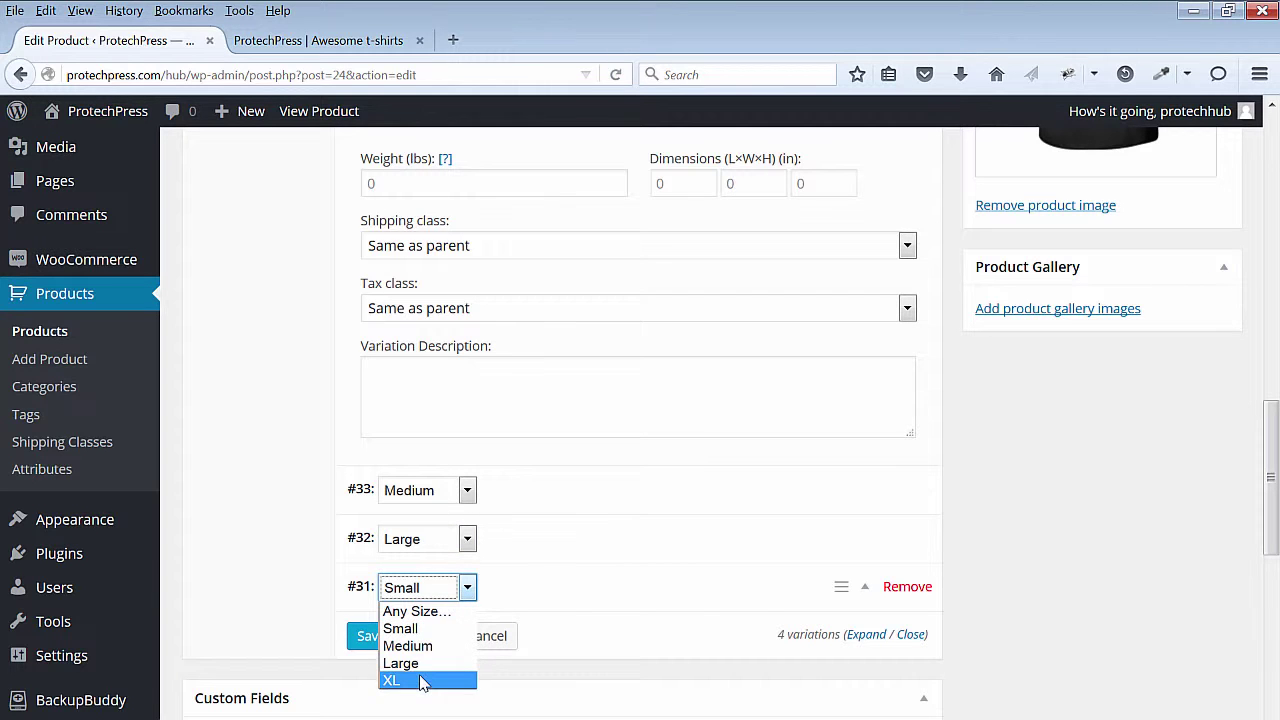
{"action": "left_click", "coordinate": [420, 680]}
Enter an $18 regular price for the Medium and Large variations.
{"action": "left_click", "coordinate": [551, 503]}
{"action": "scroll", "coordinate": [551, 503], "scroll_direction": "down", "scroll_amount": 5}
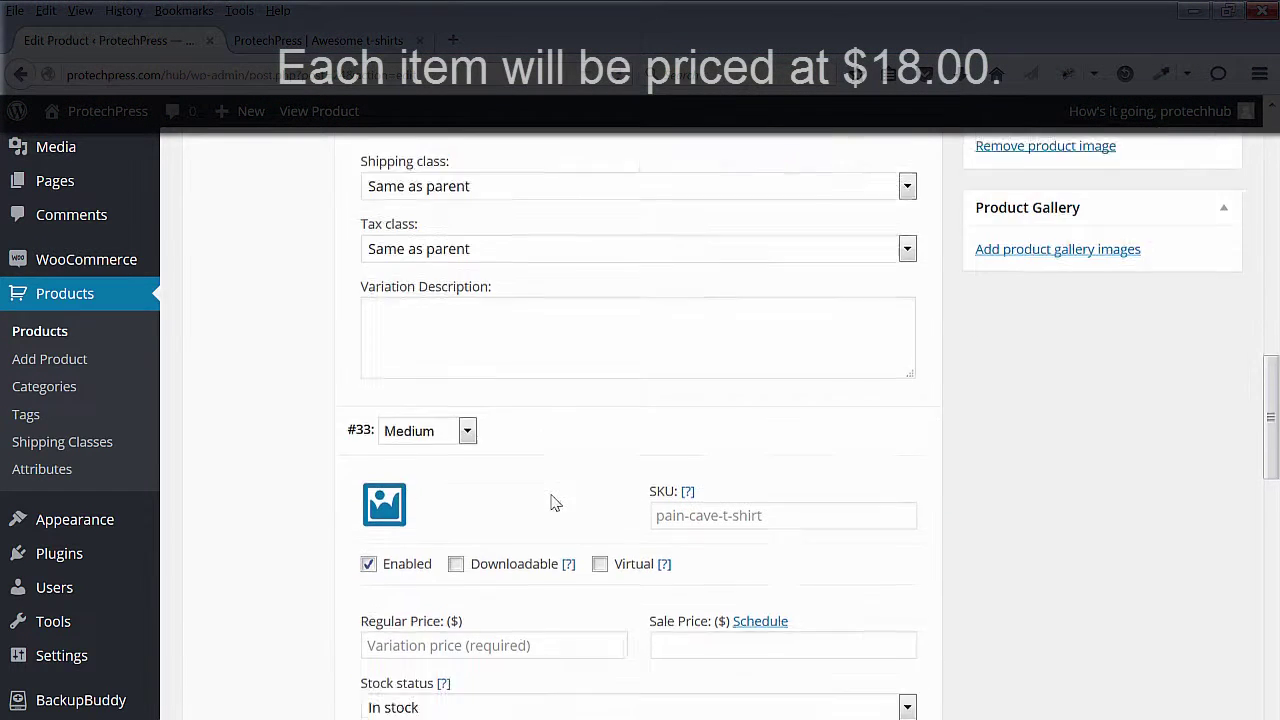
{"action": "left_click", "coordinate": [446, 402]}
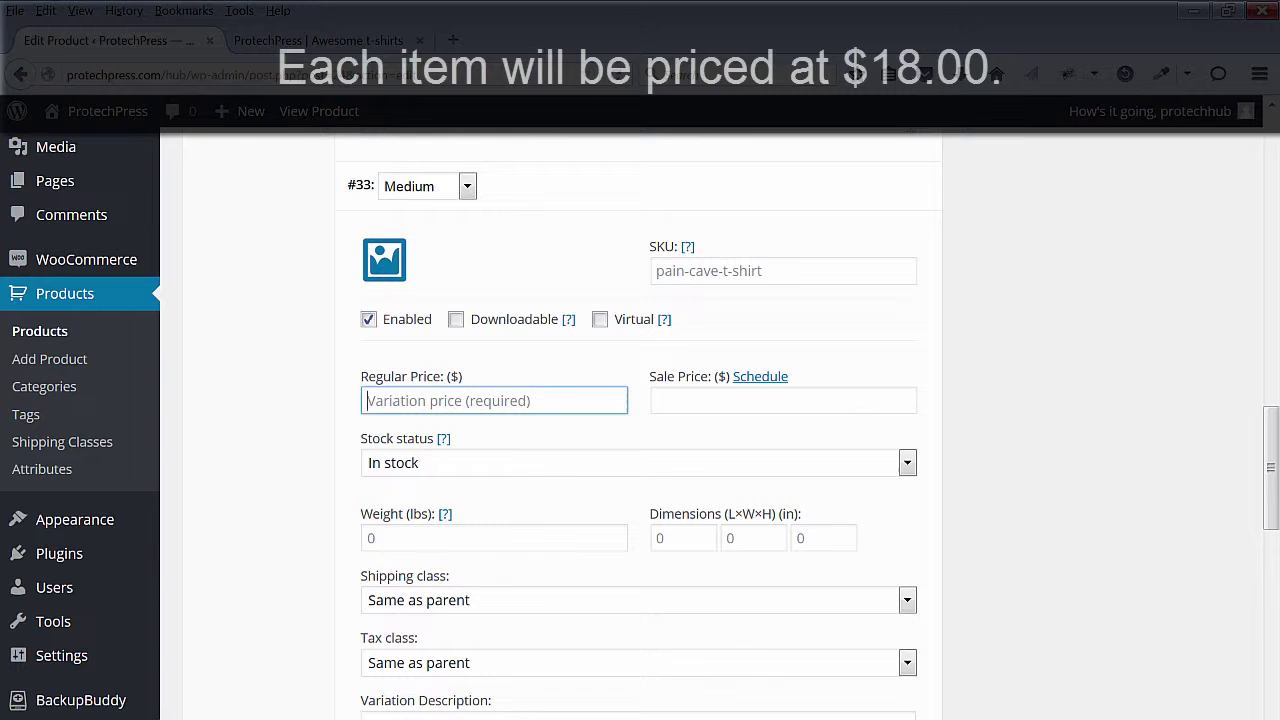
{"action": "type", "text": "18"}
{"action": "scroll", "coordinate": [566, 491], "scroll_direction": "down", "scroll_amount": 5}
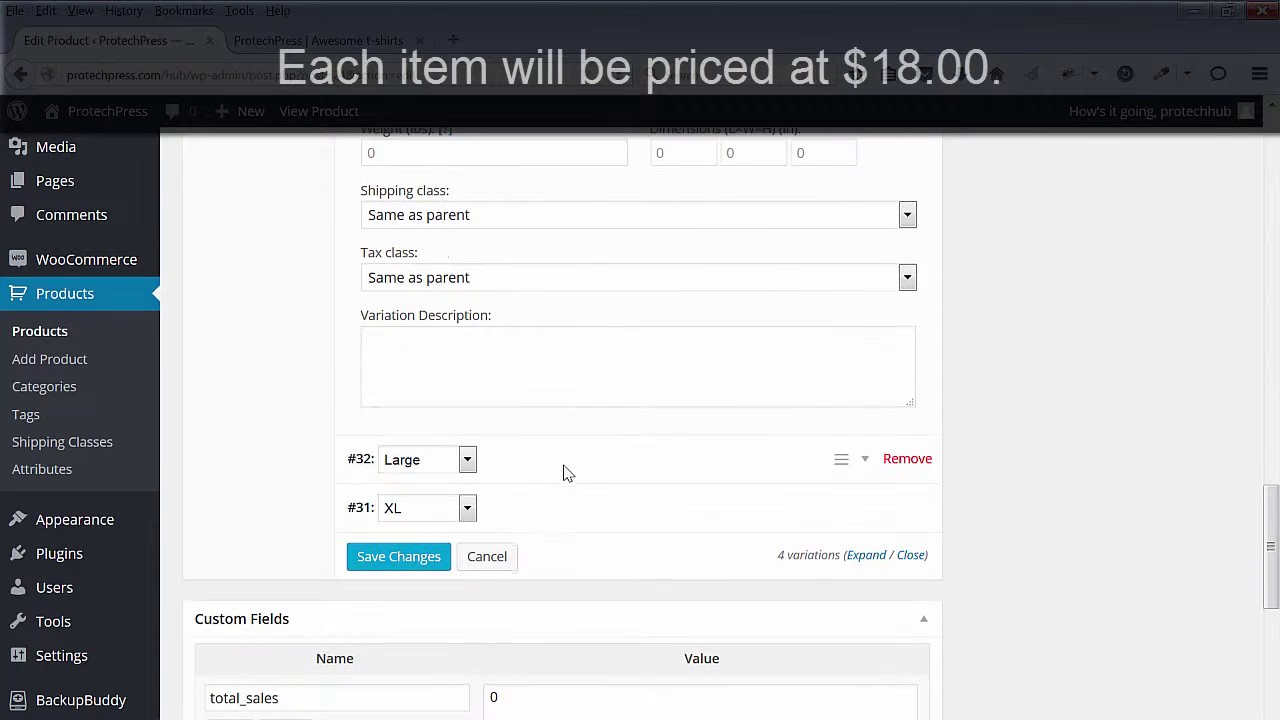
{"action": "left_click", "coordinate": [624, 478]}
{"action": "scroll", "coordinate": [625, 479], "scroll_direction": "down", "scroll_amount": 5}
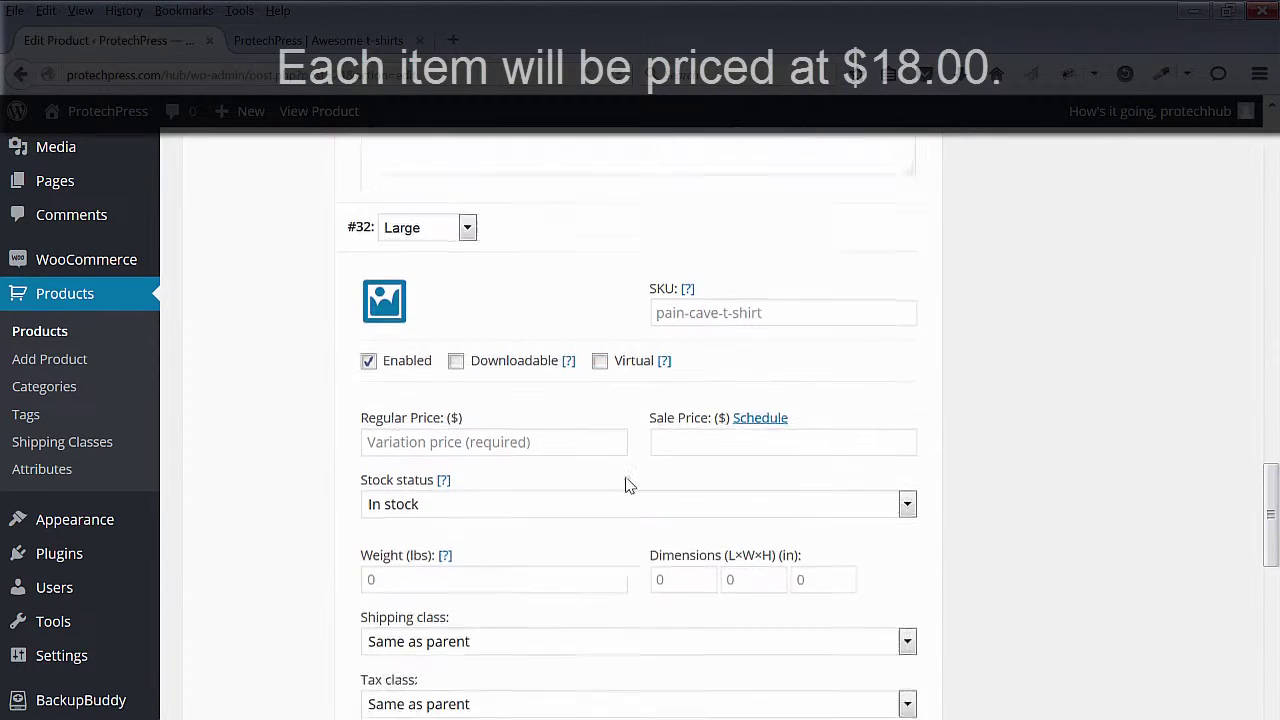
{"action": "scroll", "coordinate": [629, 492], "scroll_direction": "down", "scroll_amount": 2}
{"action": "scroll", "coordinate": [629, 492], "scroll_direction": "up", "scroll_amount": 3}
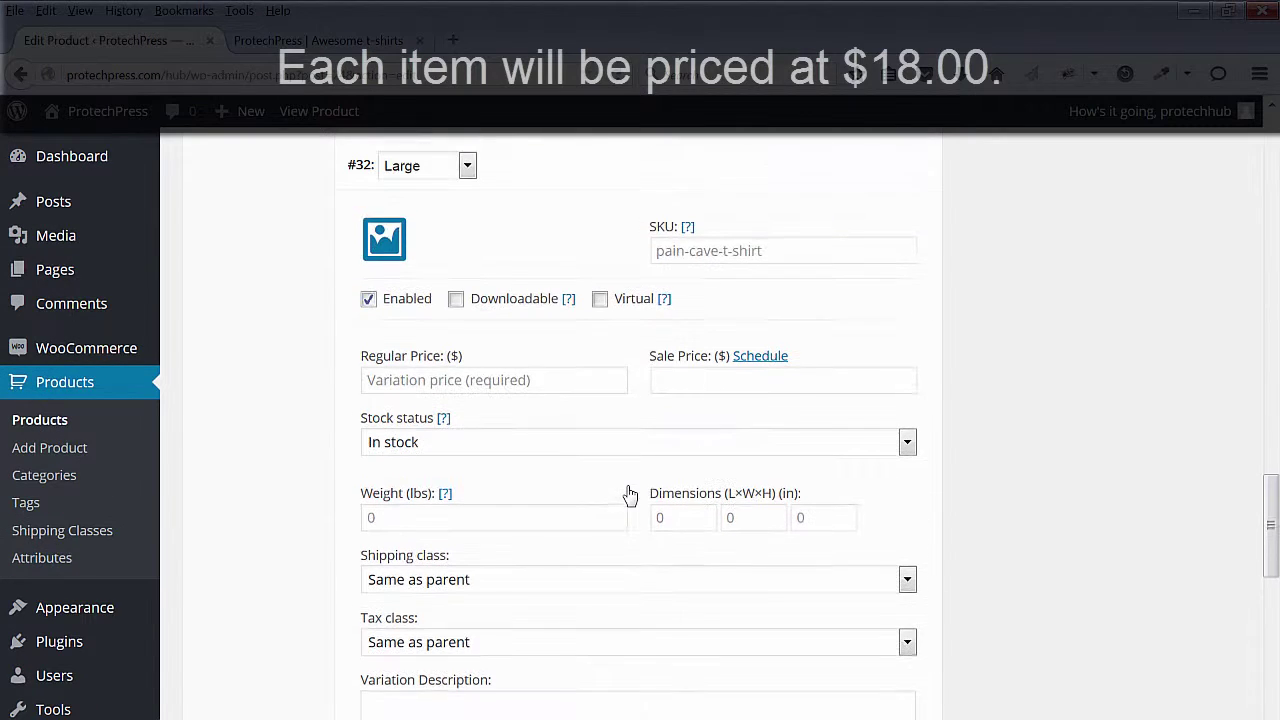
{"action": "left_click", "coordinate": [446, 382]}
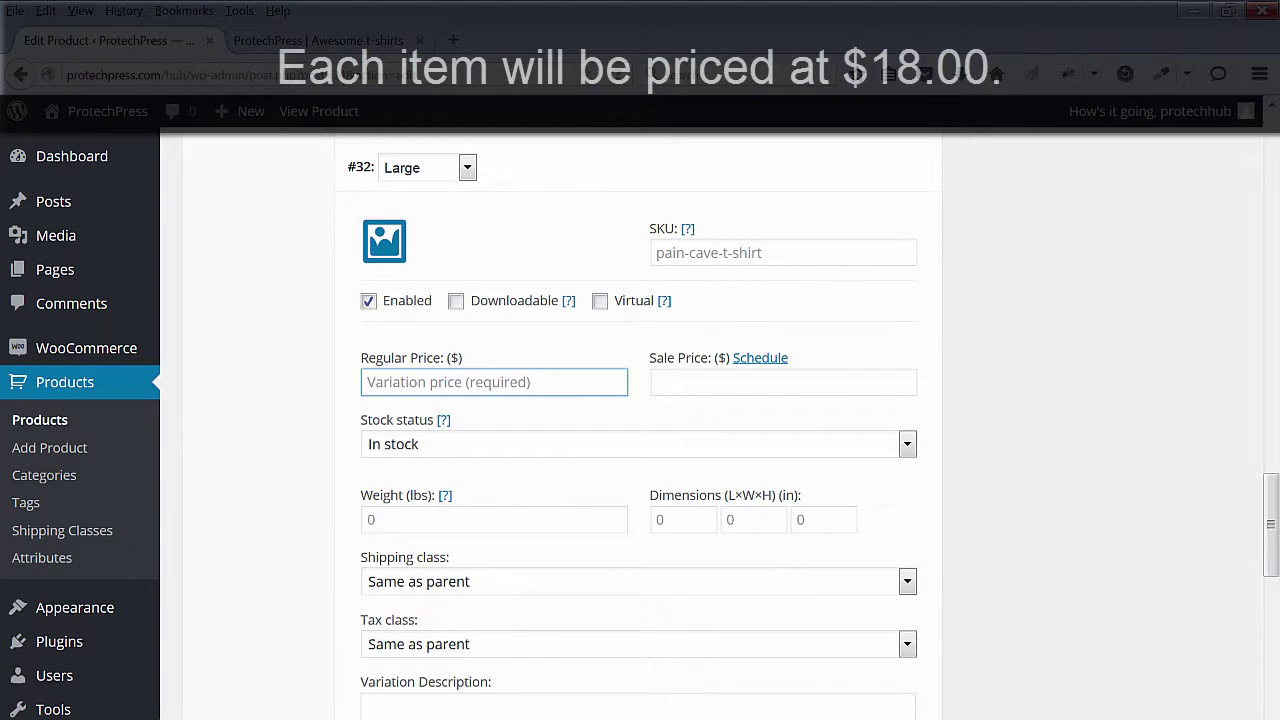
{"action": "type", "text": "18"}
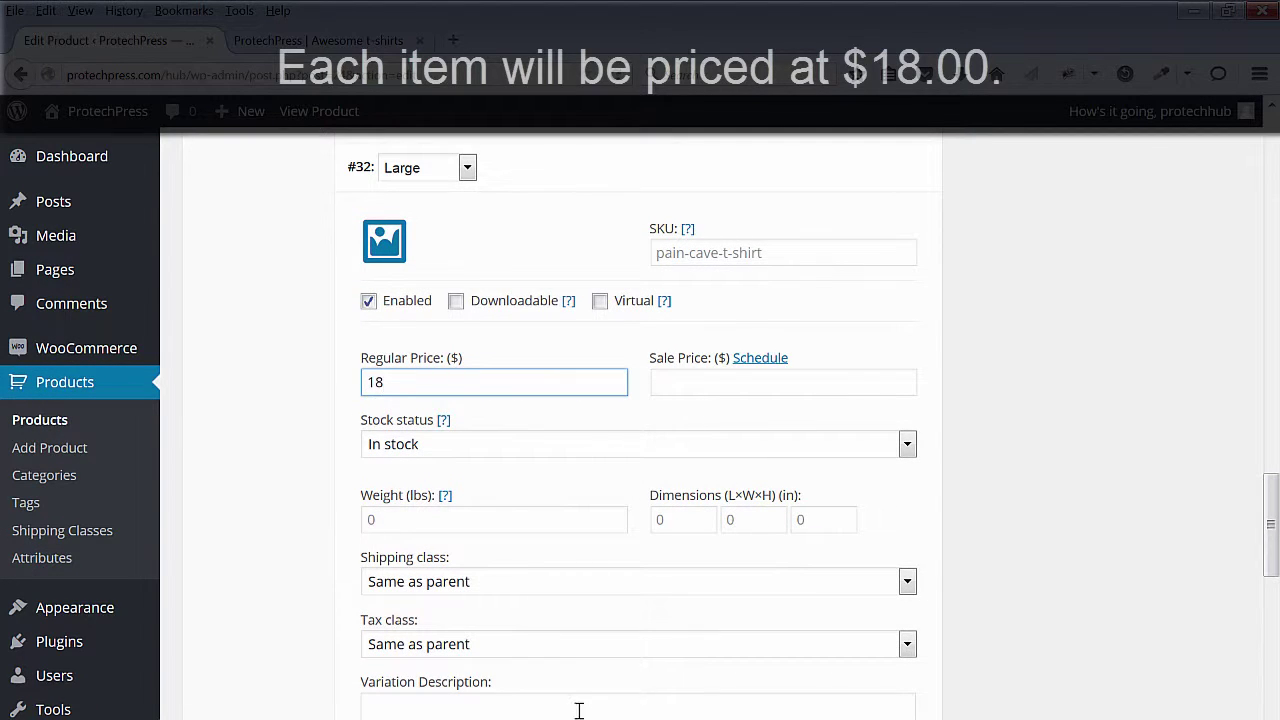
Enter the XL variation's $18 regular price.
{"action": "scroll", "coordinate": [578, 710], "scroll_direction": "down", "scroll_amount": 4}
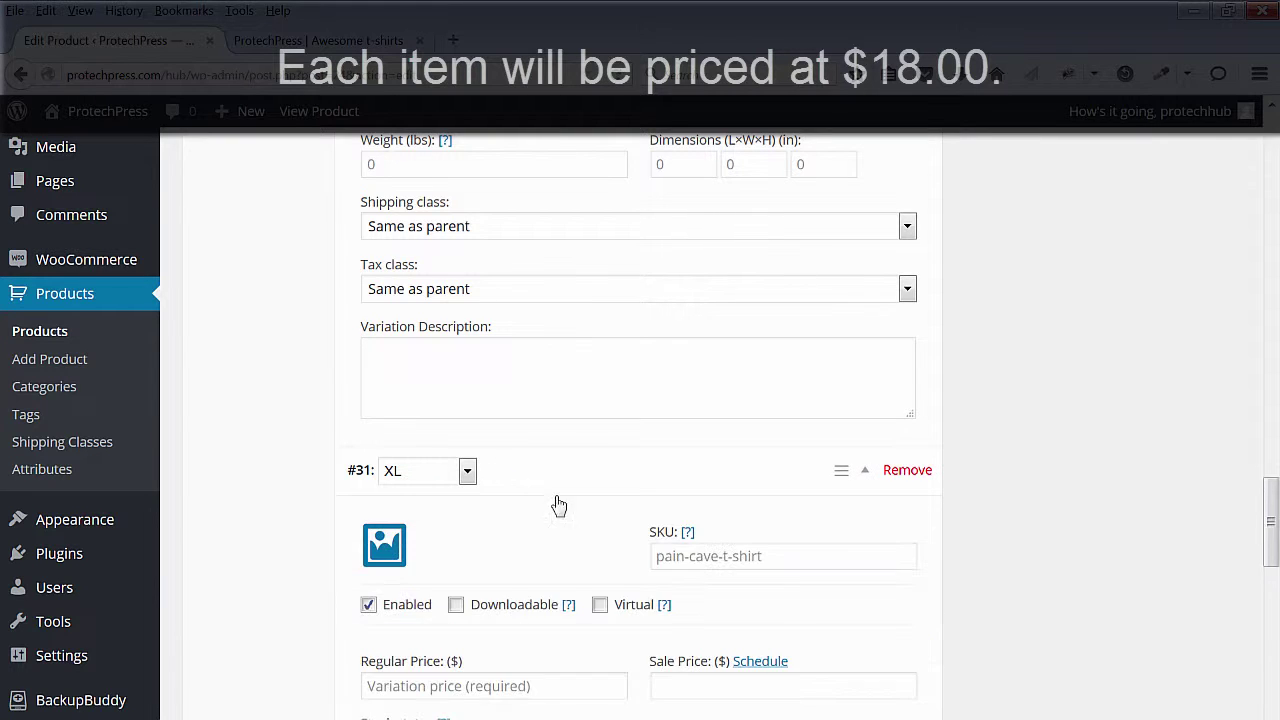
{"action": "scroll", "coordinate": [575, 520], "scroll_direction": "down", "scroll_amount": 2}
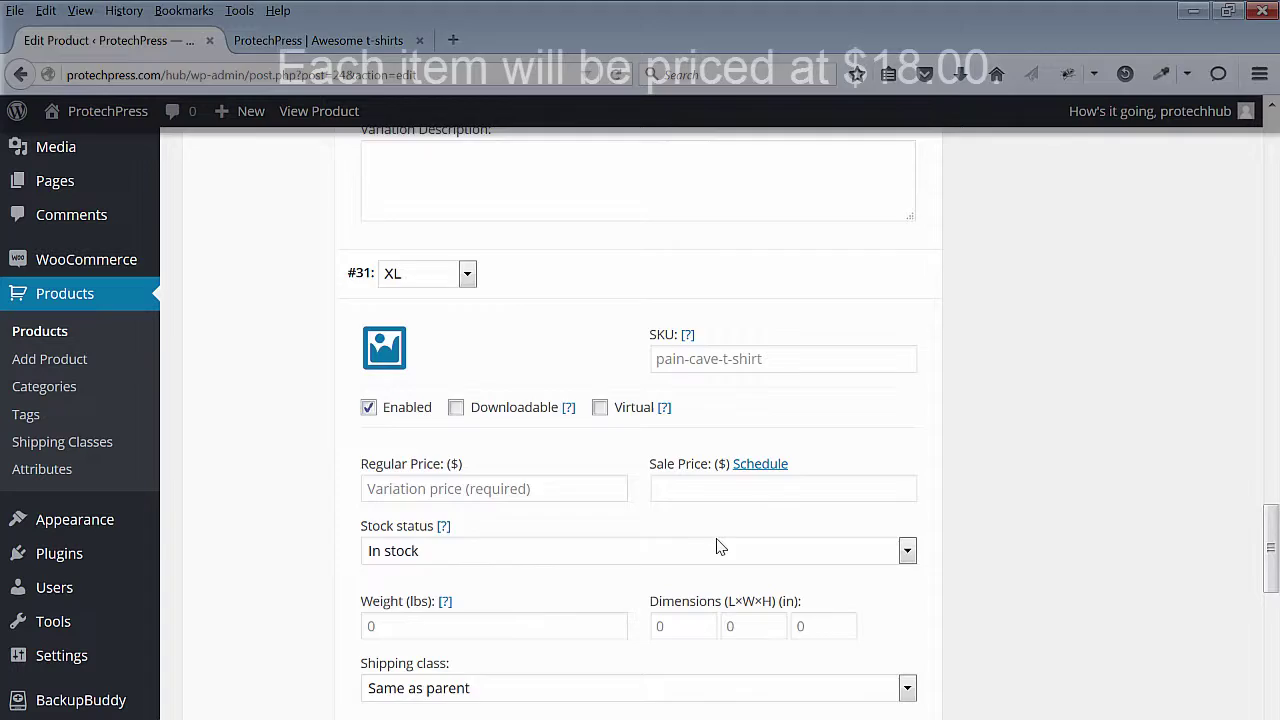
{"action": "scroll", "coordinate": [717, 546], "scroll_direction": "down", "scroll_amount": 3}
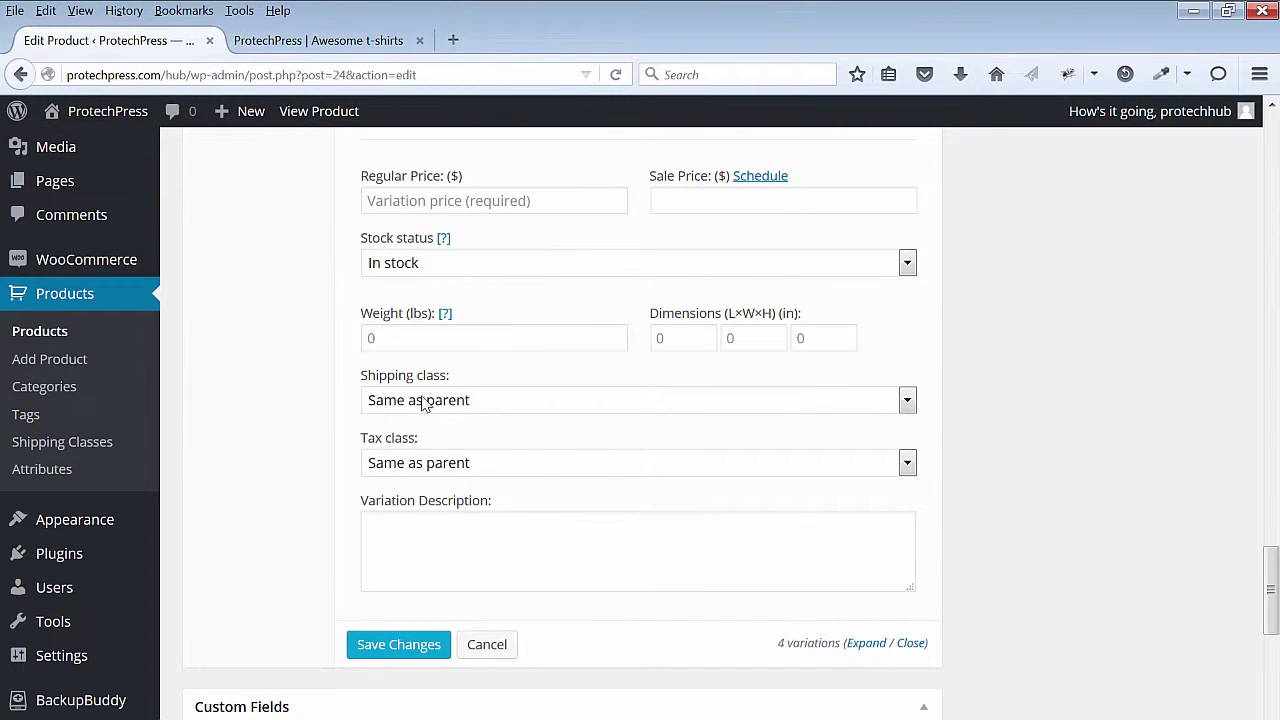
{"action": "scroll", "coordinate": [531, 474], "scroll_direction": "up", "scroll_amount": 2}
{"action": "left_click", "coordinate": [412, 357]}
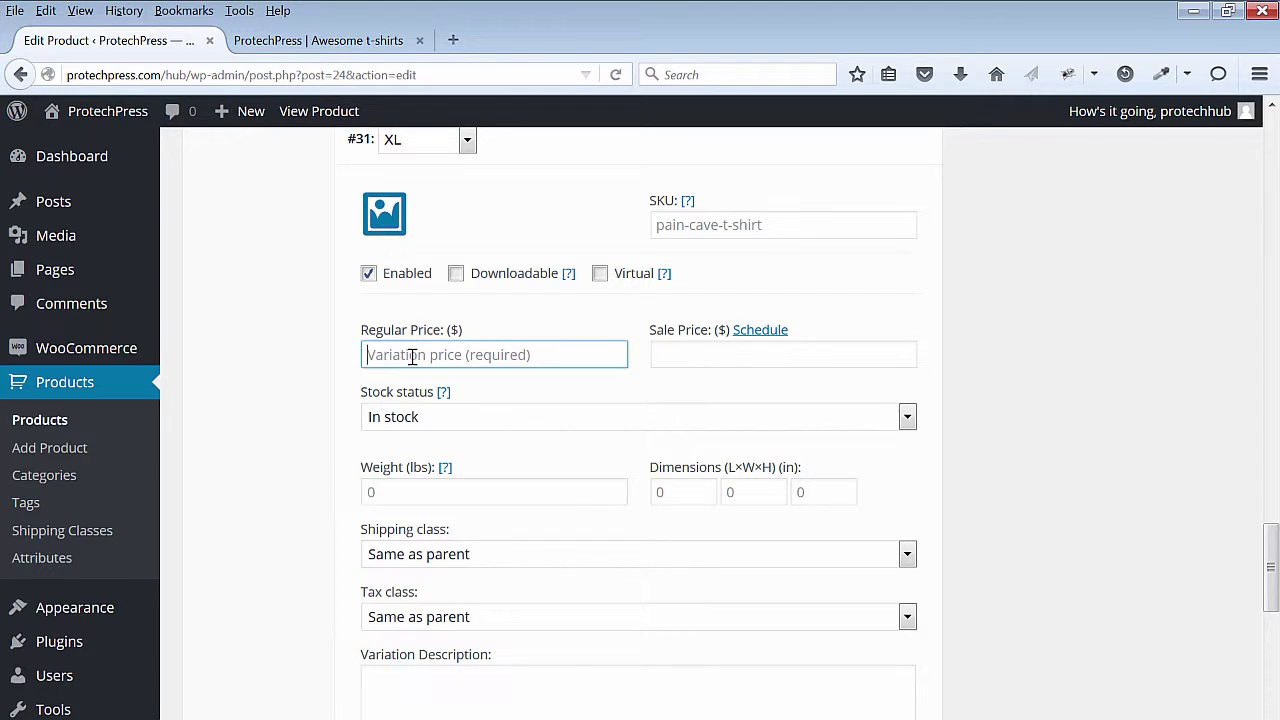
{"action": "type", "text": "18"}
{"action": "scroll", "coordinate": [655, 506], "scroll_direction": "down", "scroll_amount": 6}
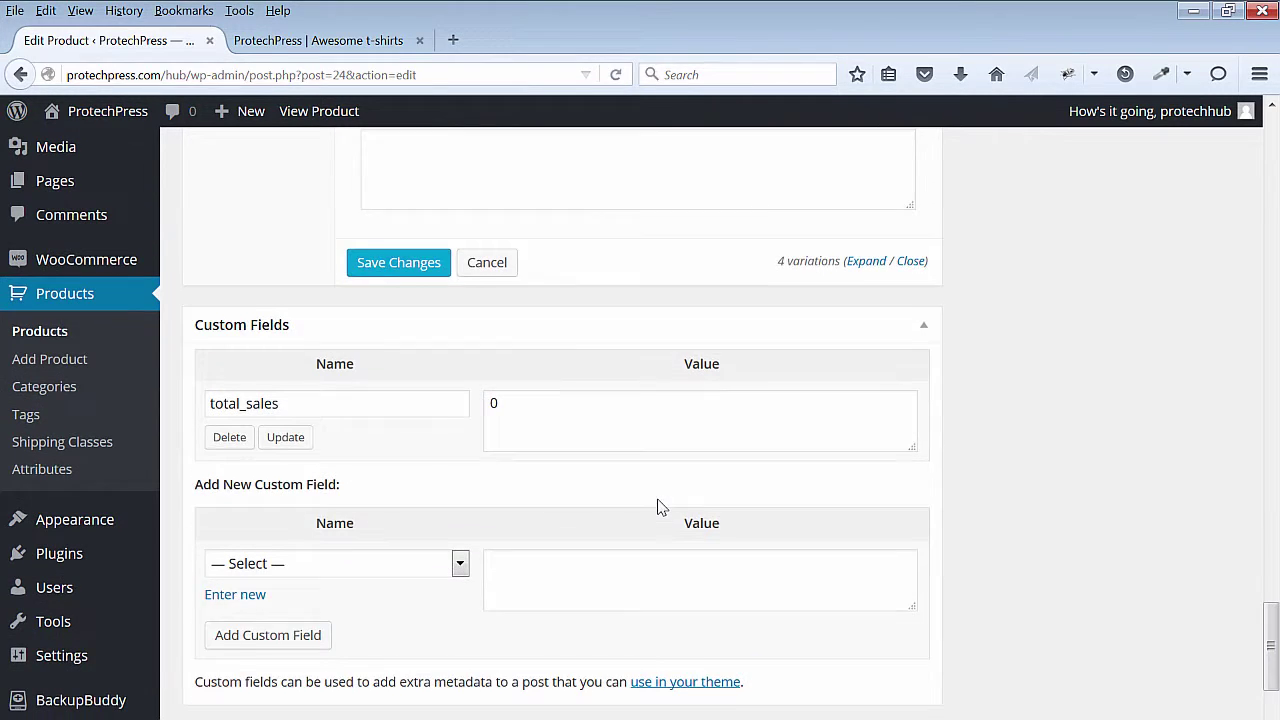
Save the variation prices and publish the Pain Cave product.
{"action": "left_click", "coordinate": [395, 262]}
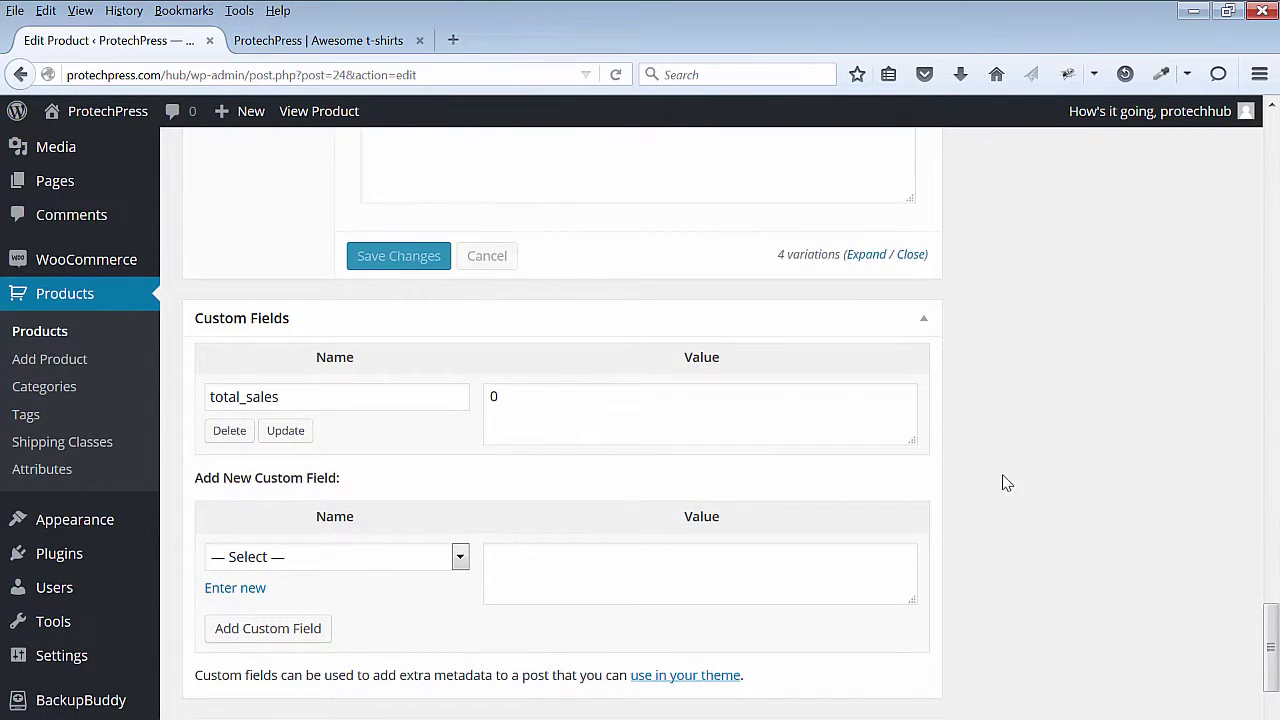
{"action": "scroll", "coordinate": [1010, 478], "scroll_direction": "down", "scroll_amount": 4}
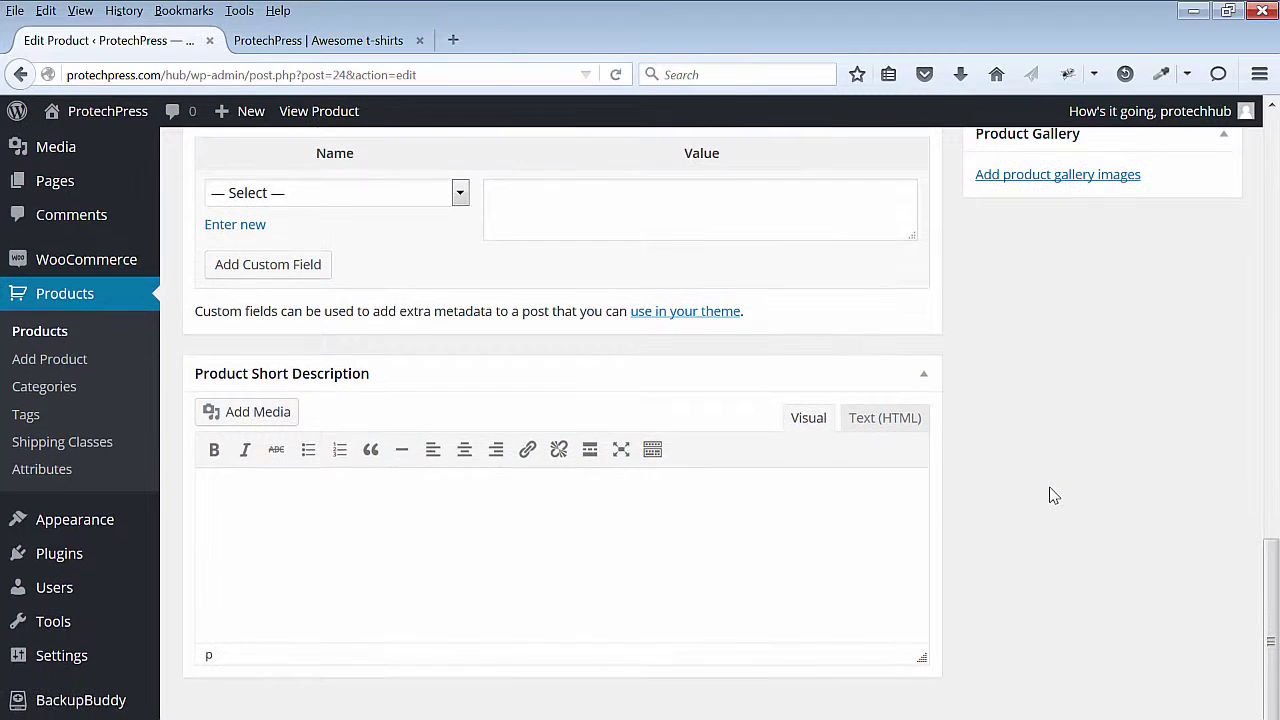
{"action": "scroll", "coordinate": [1052, 495], "scroll_direction": "up", "scroll_amount": 8}
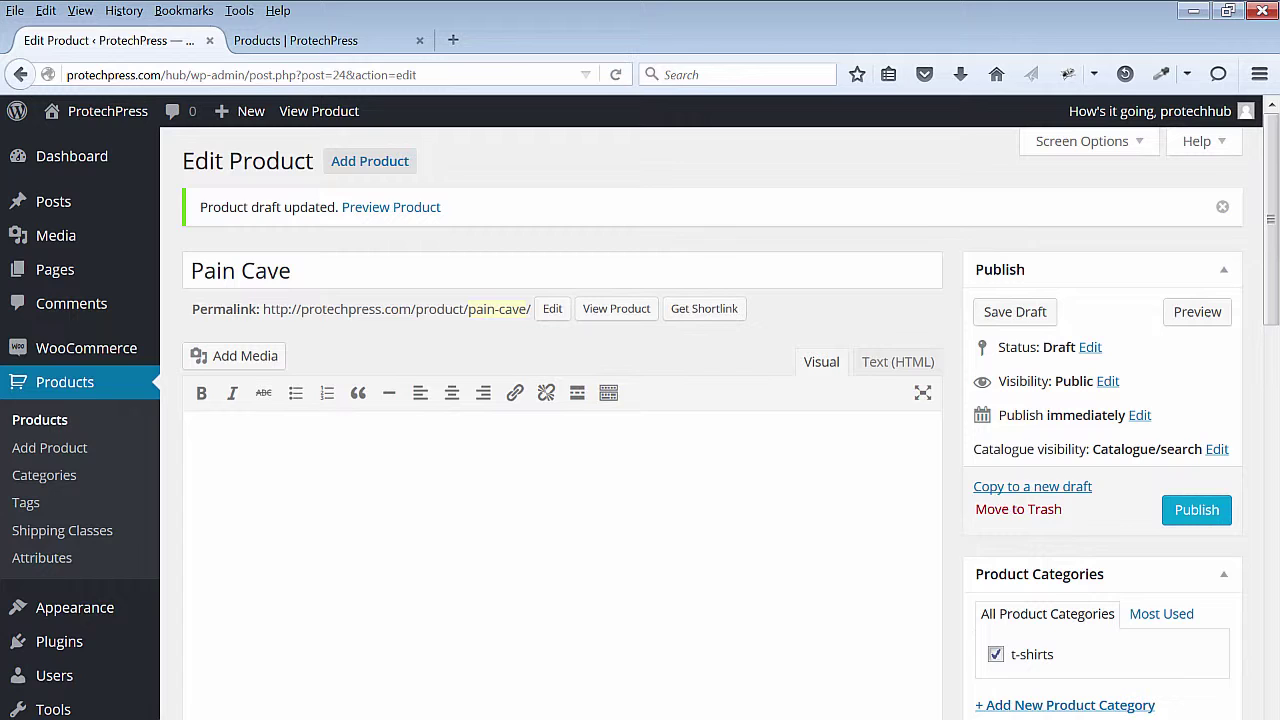
{"action": "left_click", "coordinate": [1196, 510]}
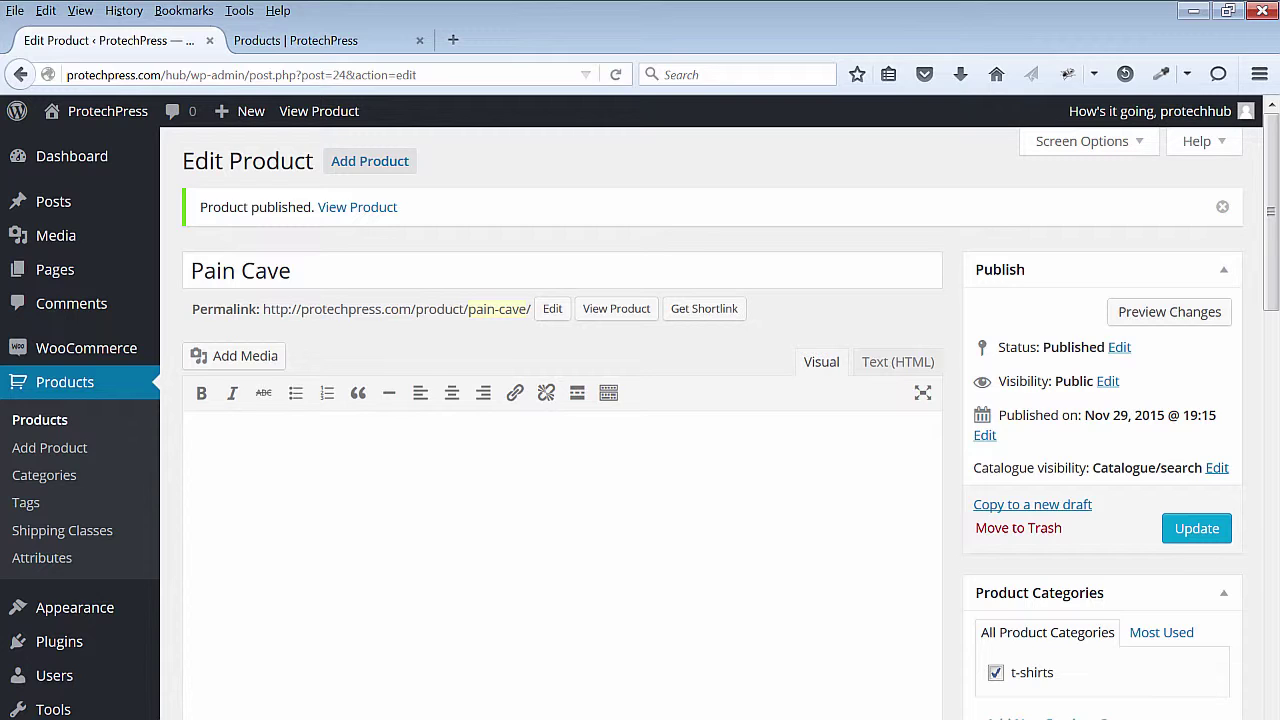
View the live product page and check its $18.00 price and Size options.
{"action": "left_click", "coordinate": [320, 112]}
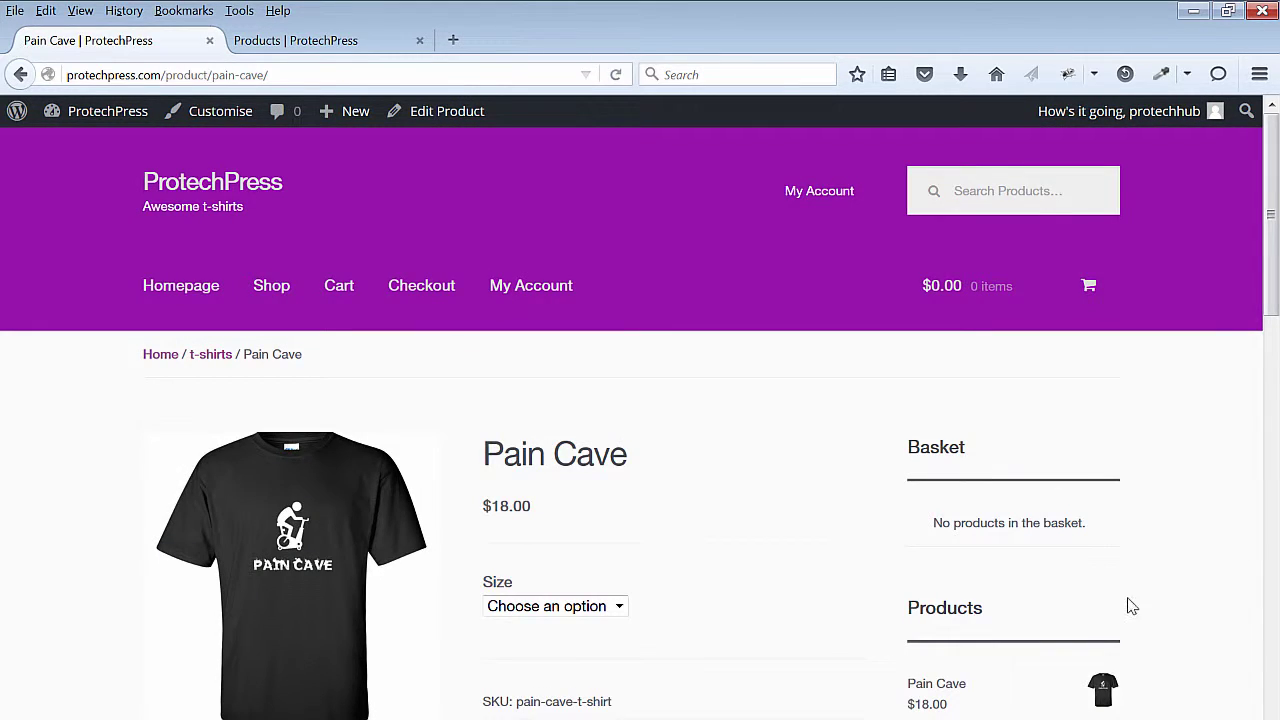
{"action": "scroll", "coordinate": [1270, 250], "scroll_direction": "down", "scroll_amount": 1}
{"action": "scroll", "coordinate": [1270, 250], "scroll_direction": "up", "scroll_amount": 1}
{"action": "left_click", "coordinate": [618, 607]}
{"action": "scroll", "coordinate": [720, 603], "scroll_direction": "down", "scroll_amount": 3}
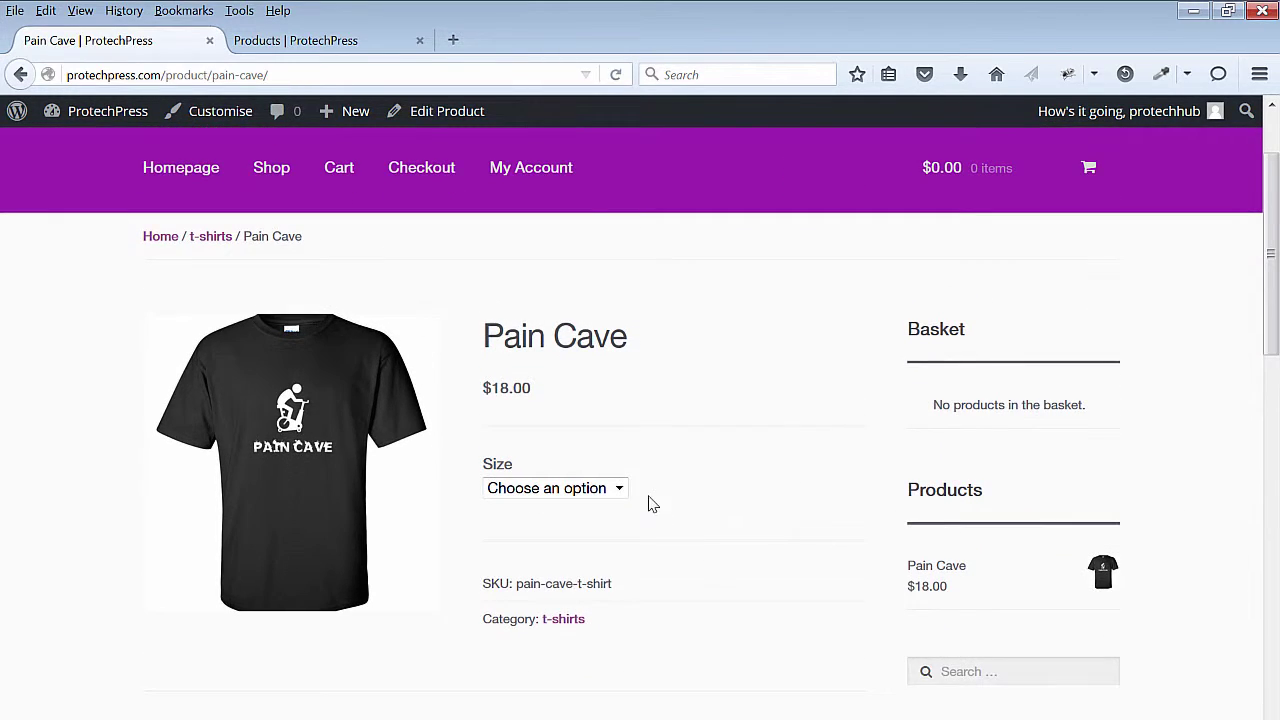
{"action": "left_click", "coordinate": [621, 488]}
{"action": "scroll", "coordinate": [286, 283], "scroll_direction": "up", "scroll_amount": 3}
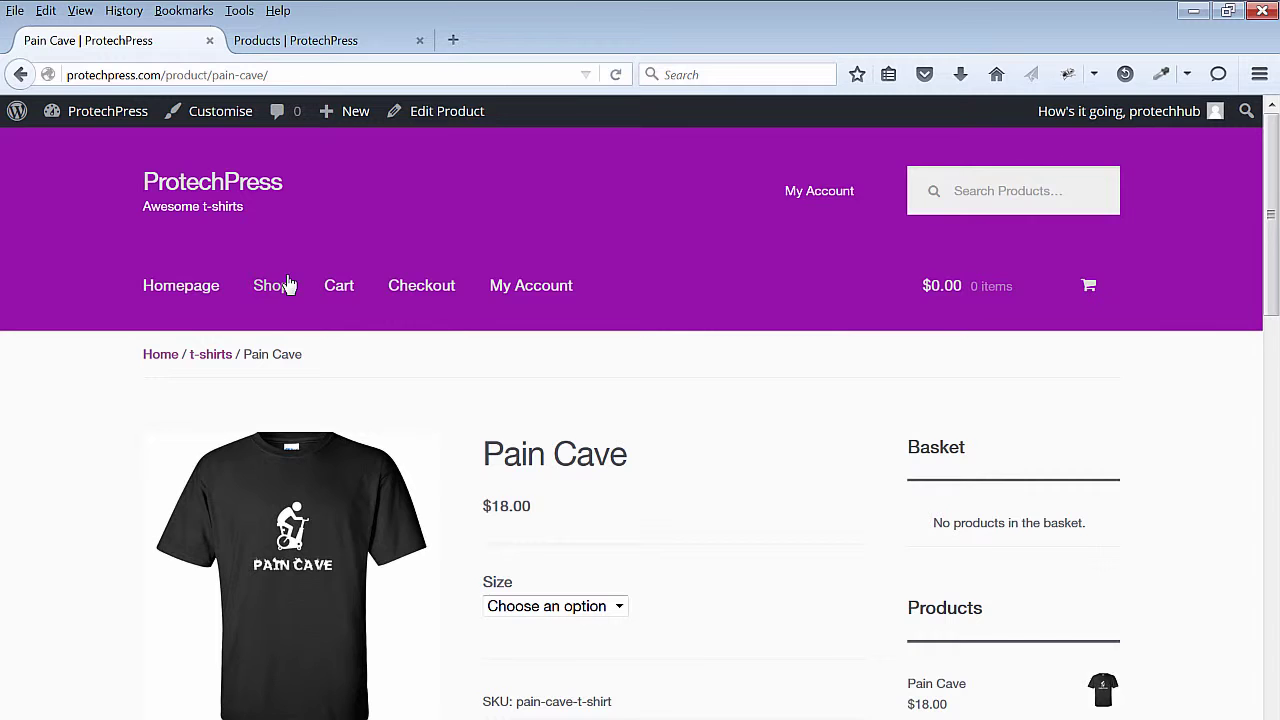
Set Large as the default Size form value and save the variations.
{"action": "left_click", "coordinate": [437, 122]}
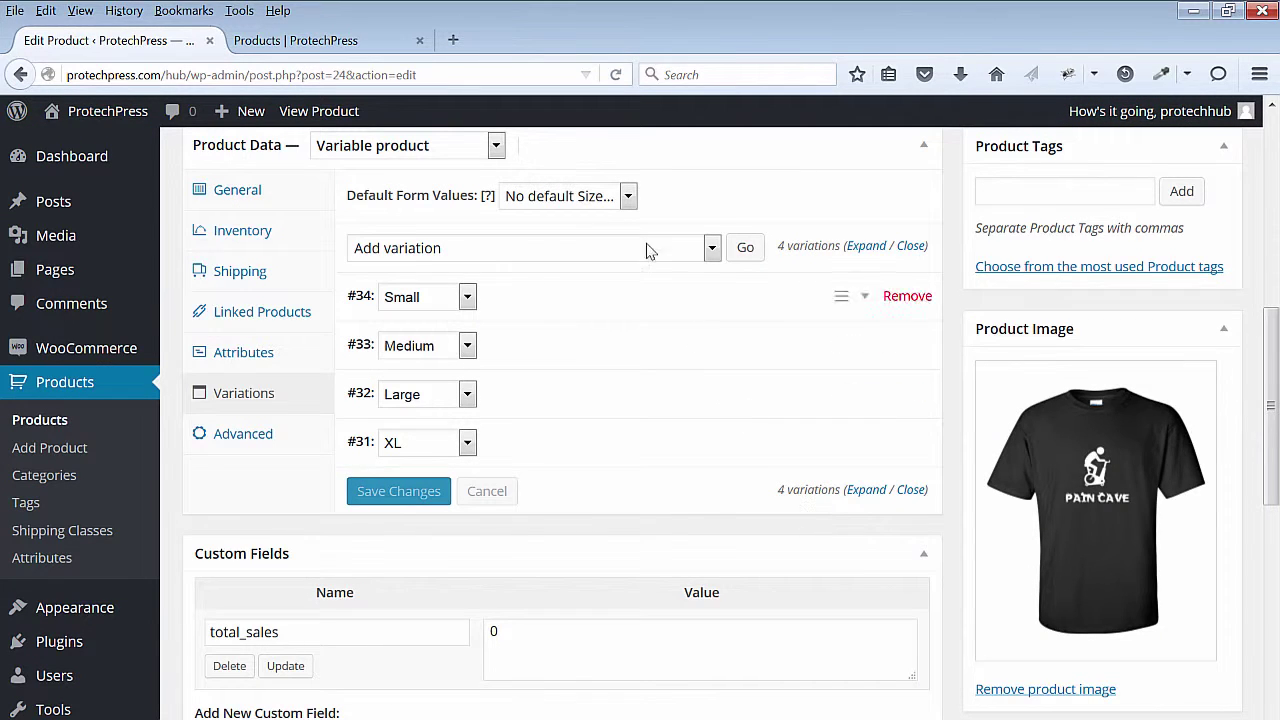
{"action": "left_click", "coordinate": [627, 197]}
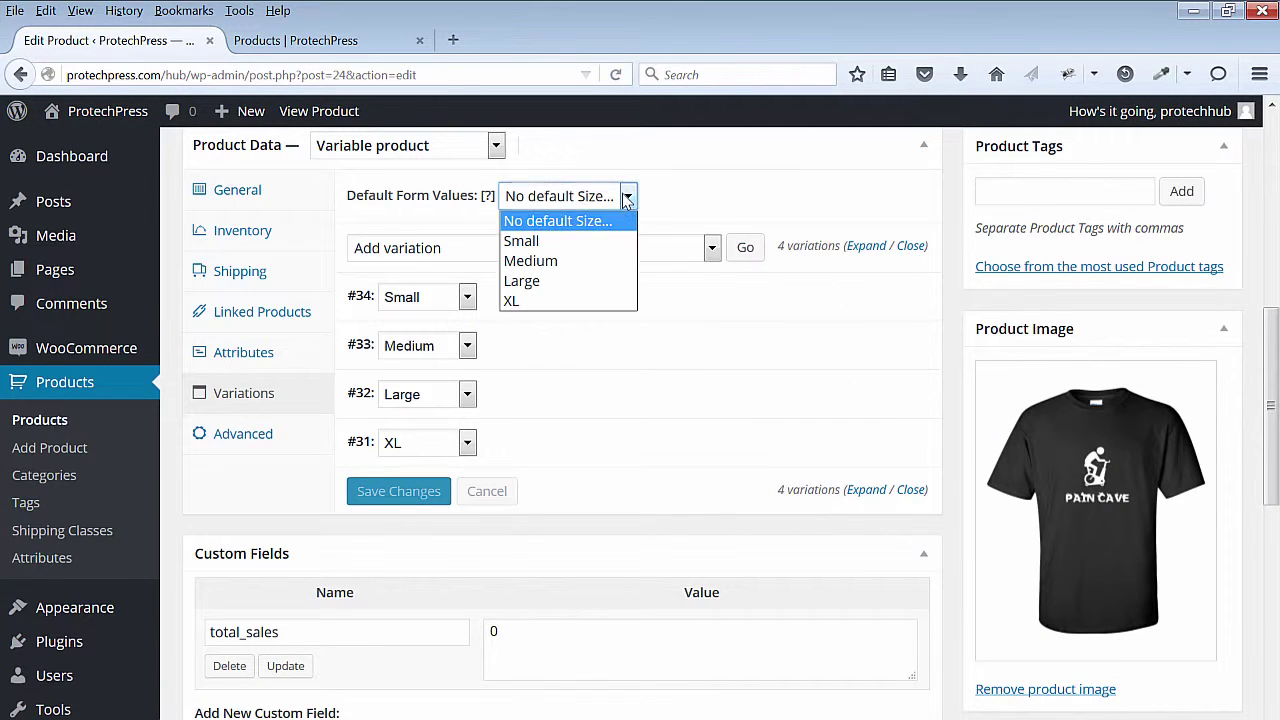
{"action": "left_click", "coordinate": [560, 283]}
{"action": "scroll", "coordinate": [463, 415], "scroll_direction": "up", "scroll_amount": 4}
{"action": "mouse_move", "coordinate": [489, 403]}
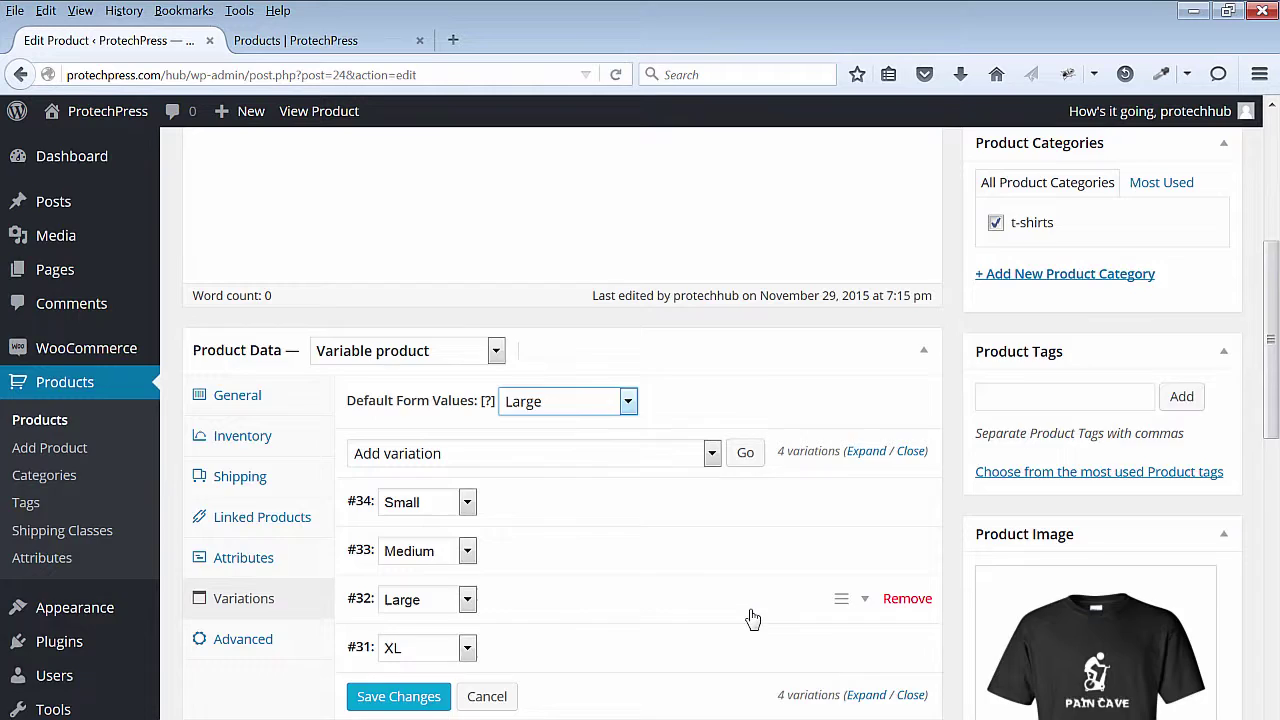
{"action": "scroll", "coordinate": [752, 617], "scroll_direction": "down", "scroll_amount": 6}
{"action": "scroll", "coordinate": [755, 619], "scroll_direction": "up", "scroll_amount": 3}
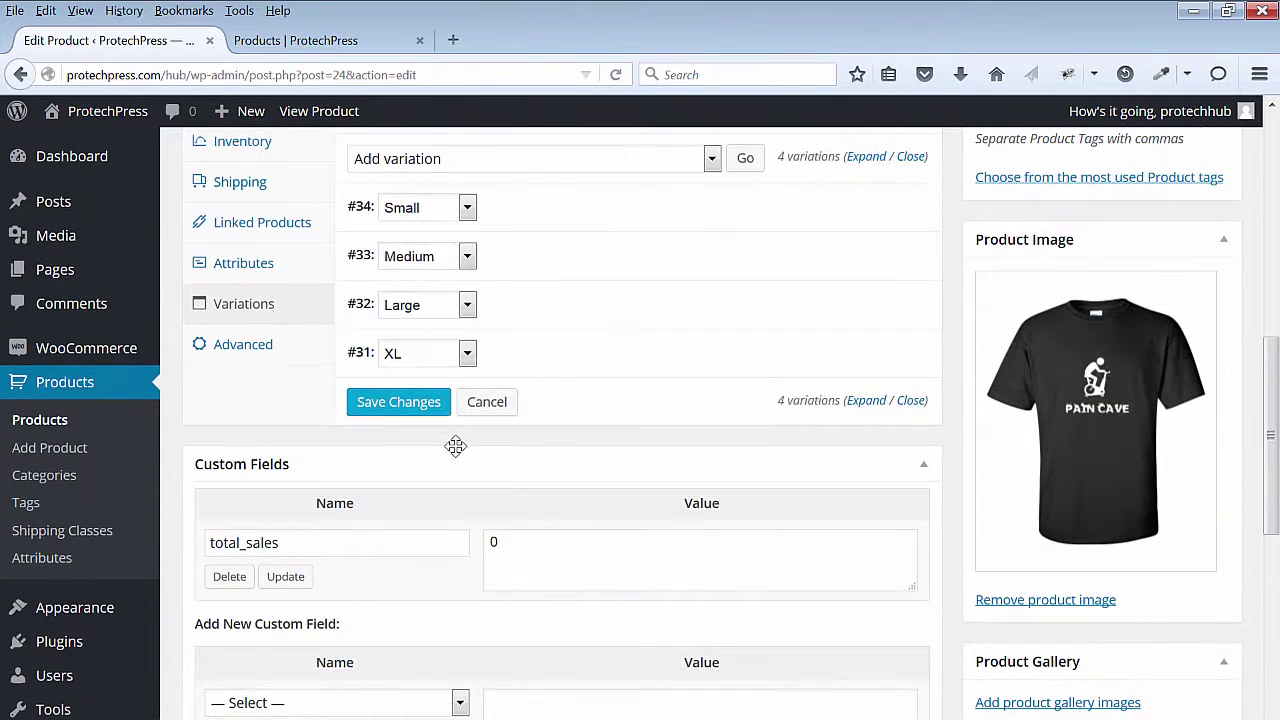
{"action": "left_click", "coordinate": [401, 408]}
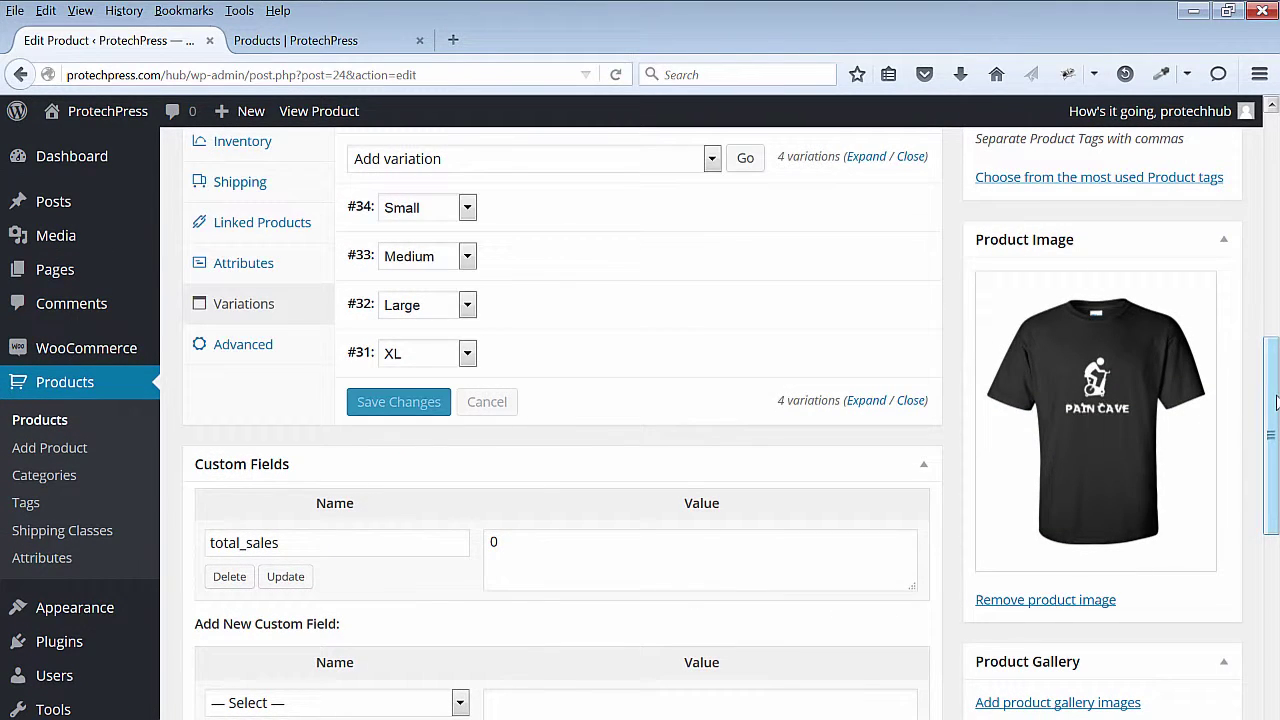
View the Pain Cave product page from the shop tab.
{"action": "key", "text": "ctrl+Tab"}
{"action": "scroll", "coordinate": [307, 583], "scroll_direction": "down", "scroll_amount": 3}
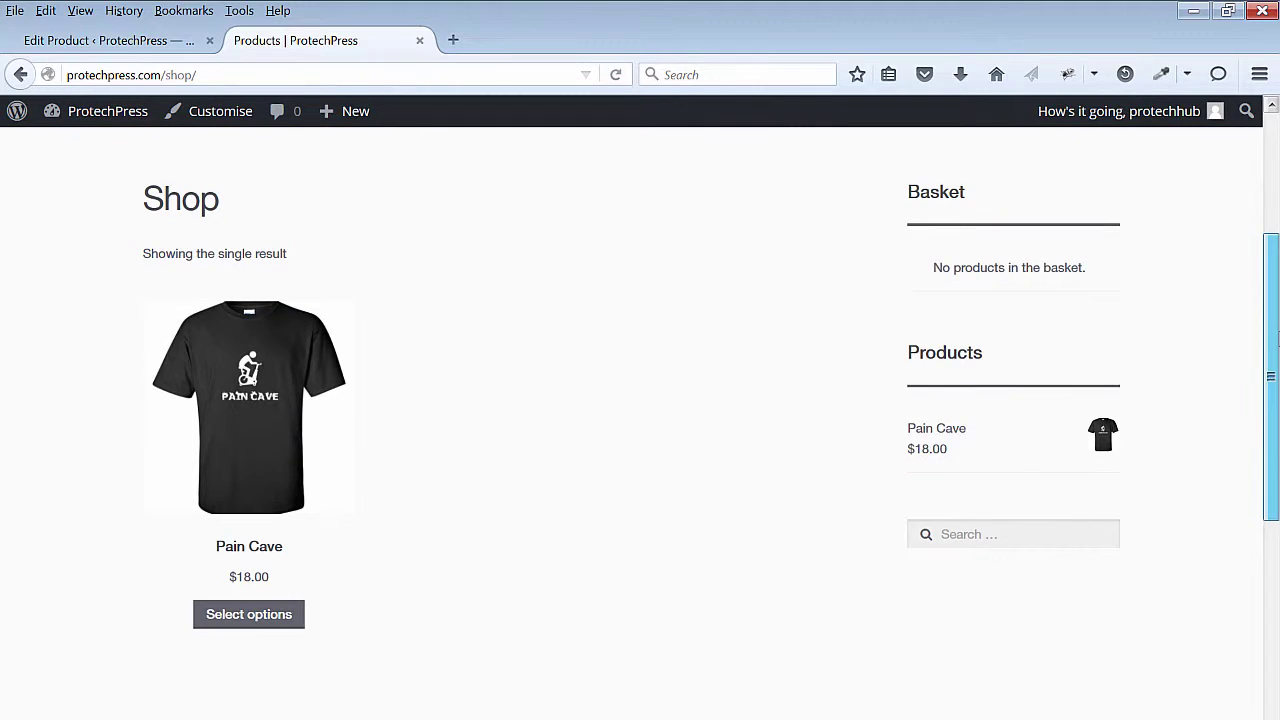
{"action": "left_click", "coordinate": [266, 518]}
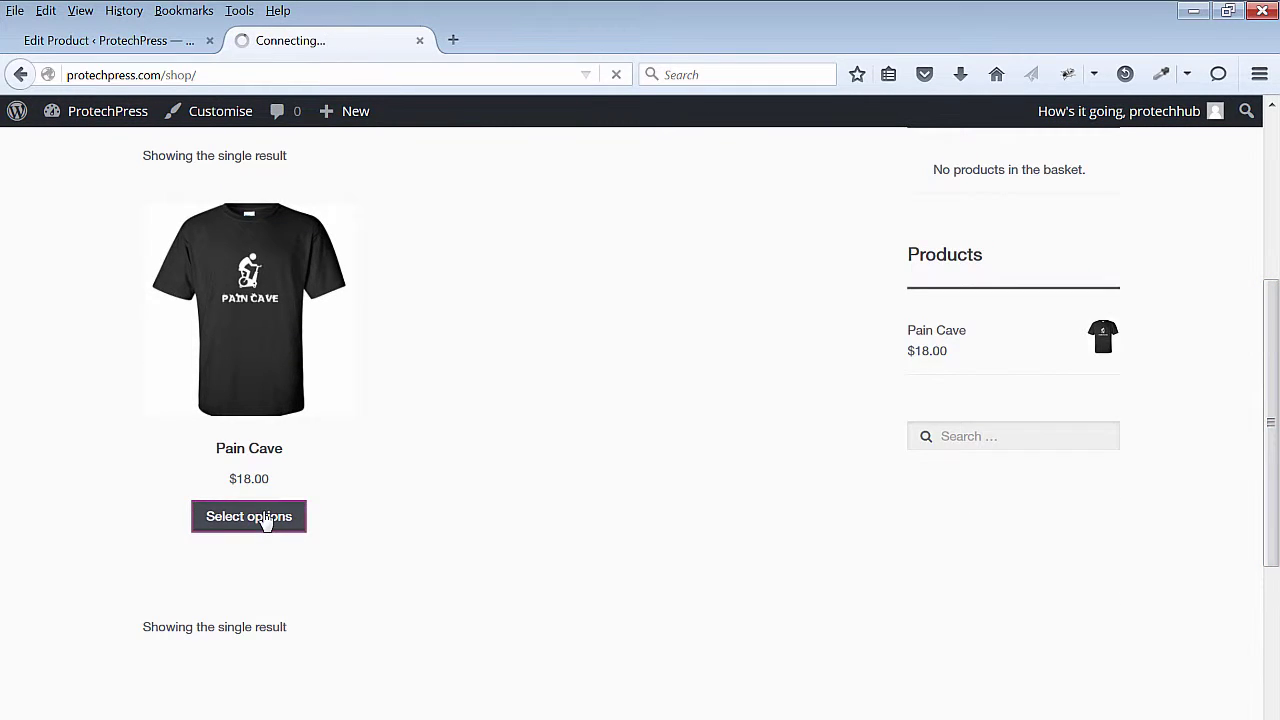
{"action": "scroll", "coordinate": [1051, 509], "scroll_direction": "down", "scroll_amount": 3}
{"action": "scroll", "coordinate": [1051, 509], "scroll_direction": "up", "scroll_amount": 3}
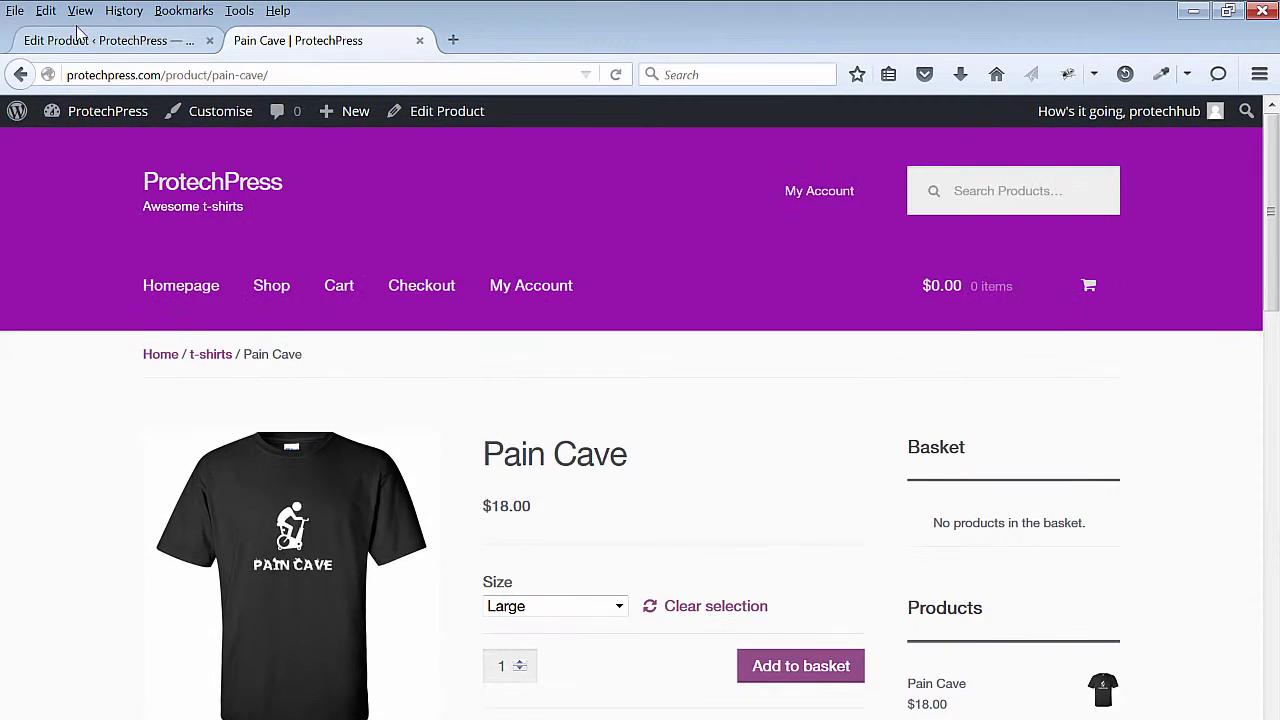
Back on the product's edit page, turn Enable reviews off and on again under Advanced.
{"action": "left_click", "coordinate": [80, 32]}
{"action": "scroll", "coordinate": [489, 463], "scroll_direction": "down", "scroll_amount": 10}
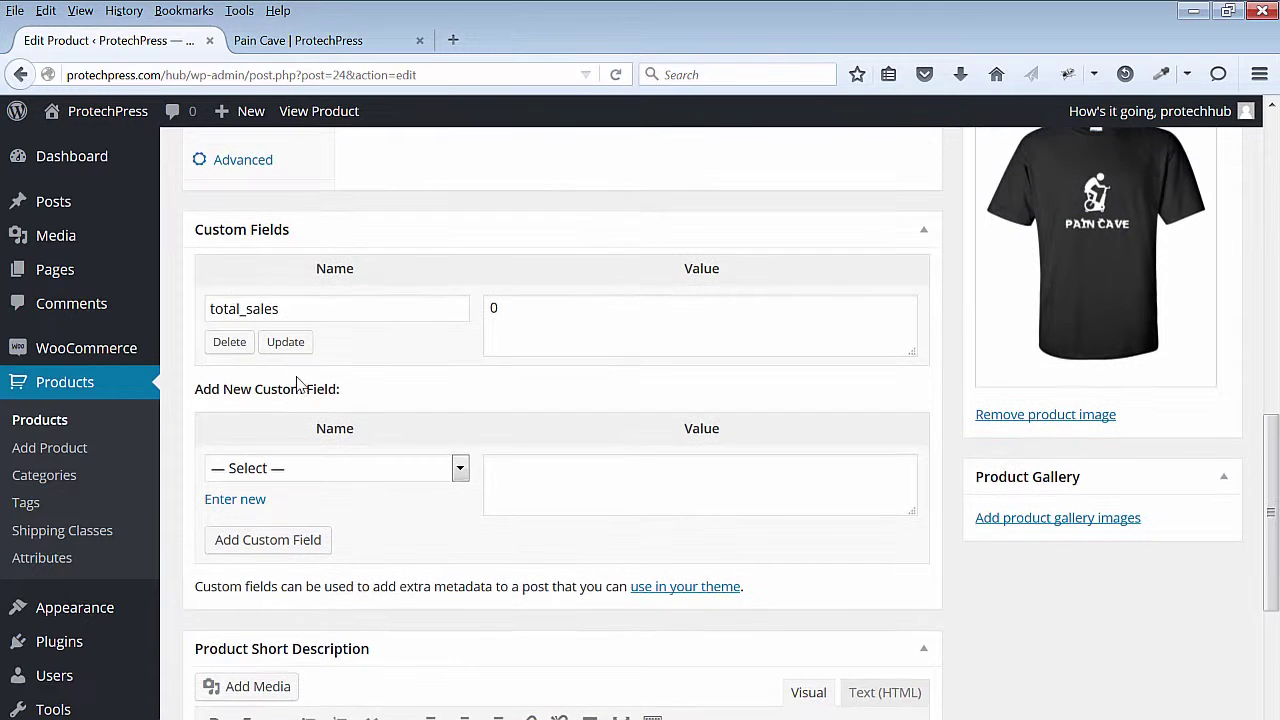
{"action": "scroll", "coordinate": [489, 463], "scroll_direction": "up", "scroll_amount": 4}
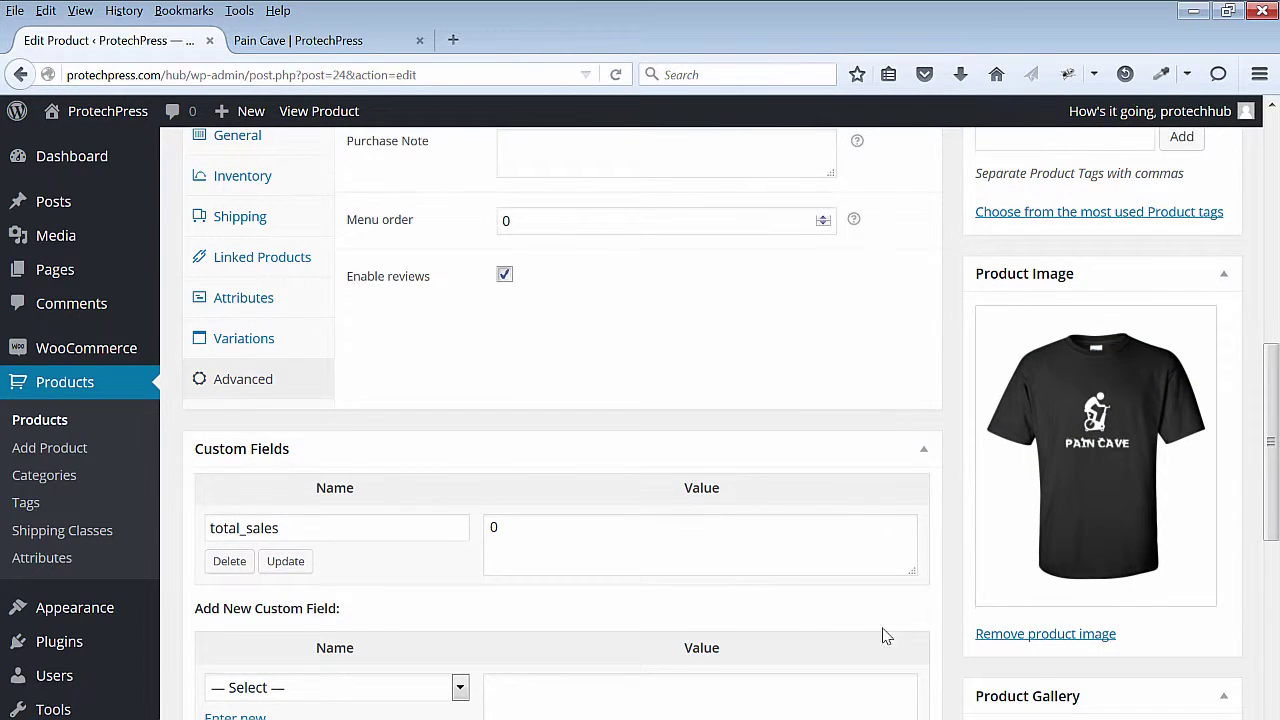
{"action": "scroll", "coordinate": [886, 634], "scroll_direction": "up", "scroll_amount": 3}
{"action": "scroll", "coordinate": [903, 634], "scroll_direction": "down", "scroll_amount": 1}
{"action": "left_click", "coordinate": [504, 508]}
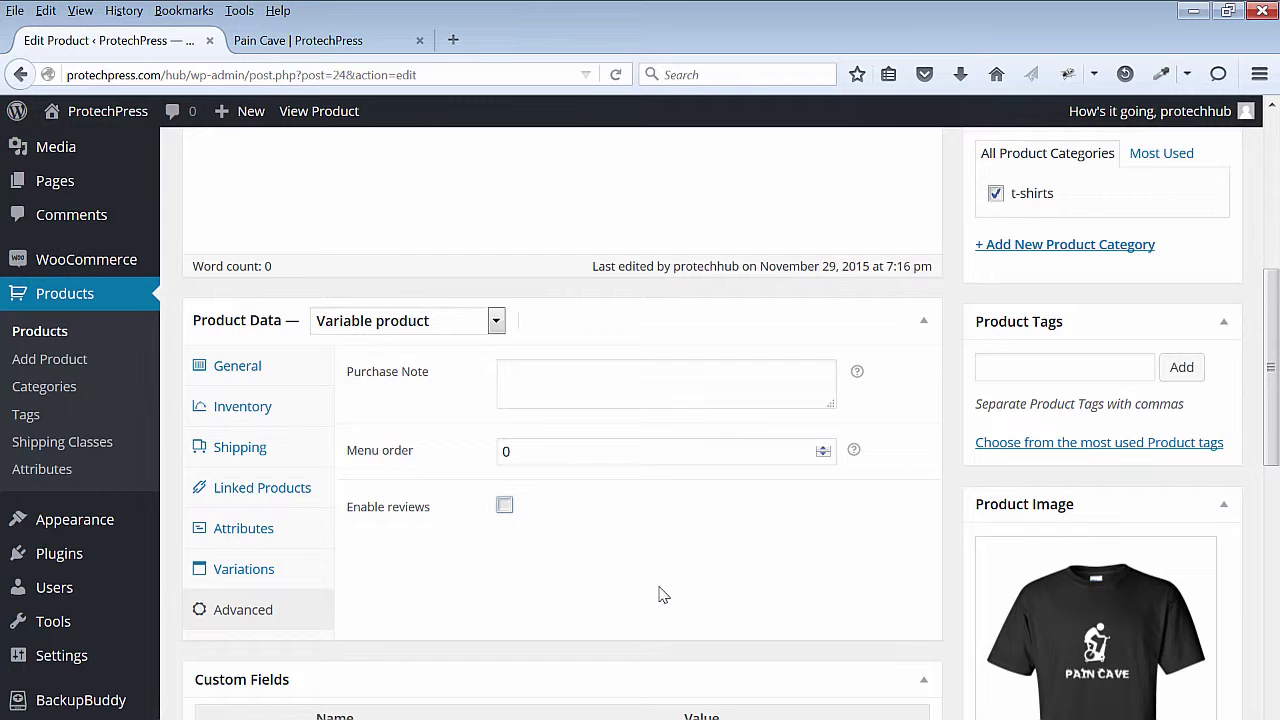
{"action": "left_click", "coordinate": [504, 506]}
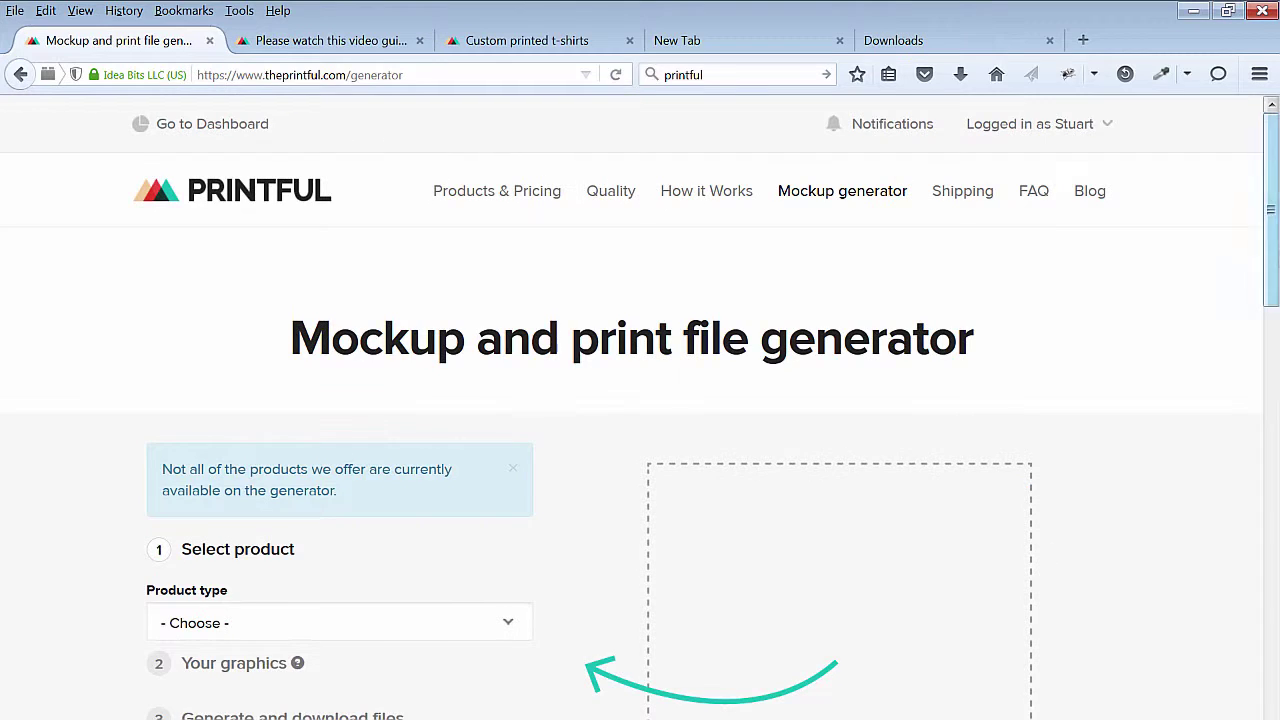
{"action": "scroll", "coordinate": [640, 400], "scroll_direction": "down", "scroll_amount": 1}
Go to Stores from the account menu and sync the ProtechPress store's products.
{"action": "left_click_drag", "start_coordinate": [1277, 265], "coordinate": [1273, 100]}
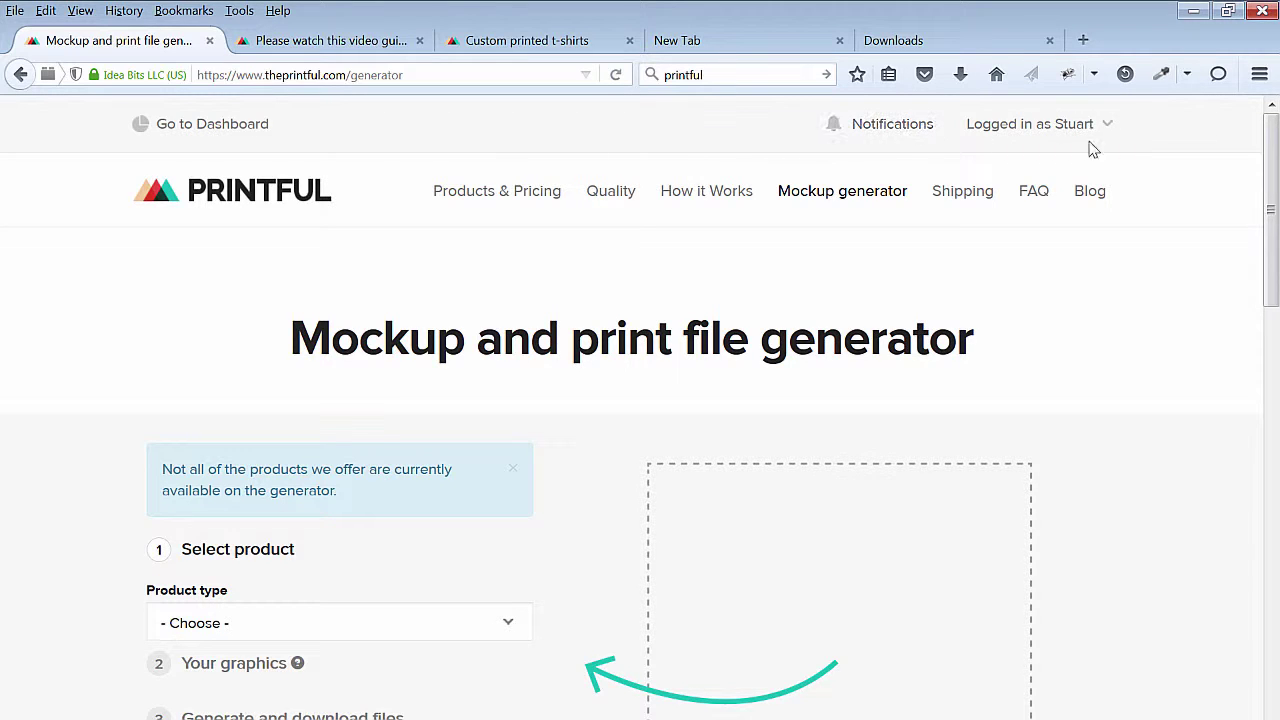
{"action": "left_click", "coordinate": [1018, 130]}
{"action": "left_click", "coordinate": [1010, 205]}
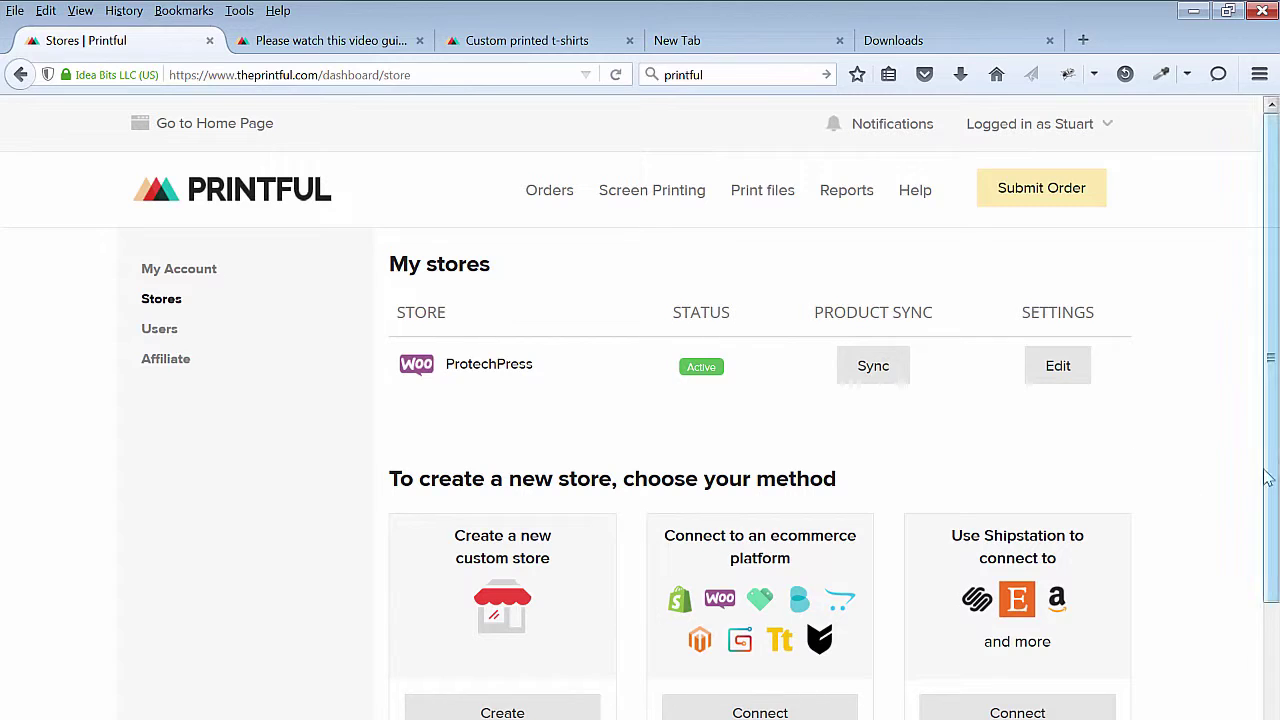
{"action": "left_click", "coordinate": [880, 379]}
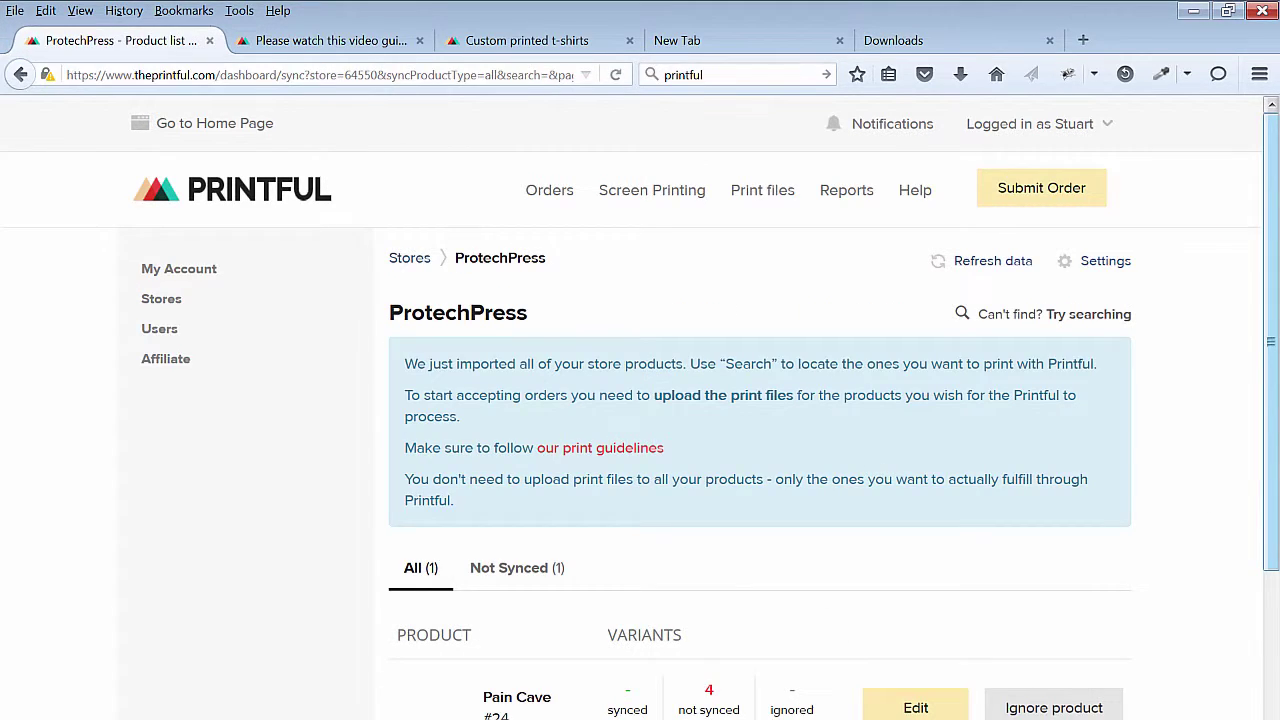
{"action": "scroll", "coordinate": [640, 400], "scroll_direction": "down", "scroll_amount": 2}
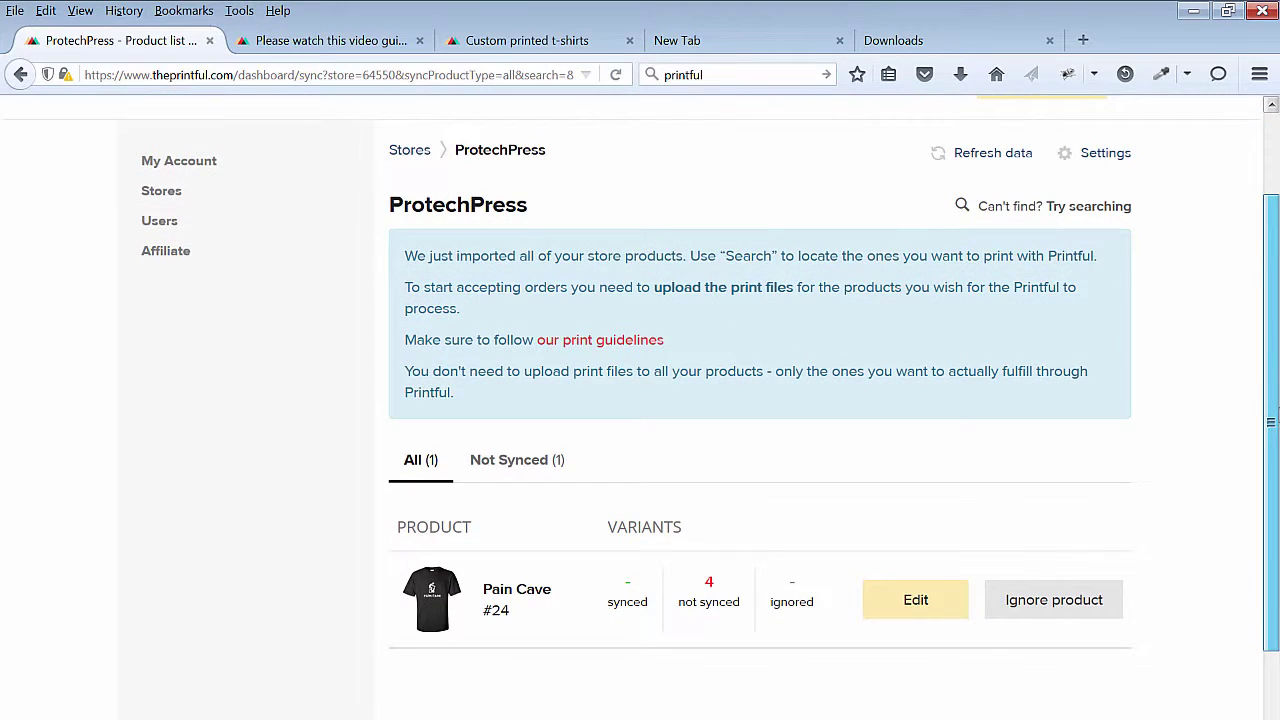
{"action": "scroll", "coordinate": [640, 400], "scroll_direction": "down", "scroll_amount": 1}
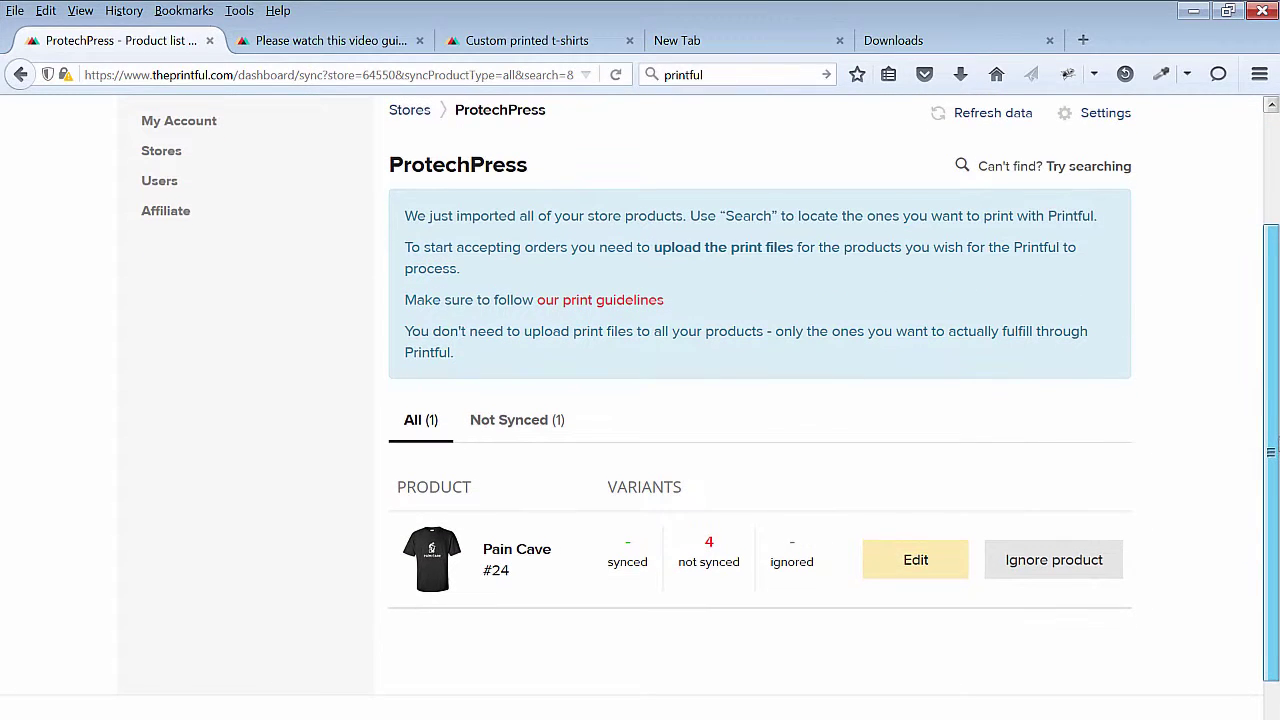
{"action": "scroll", "coordinate": [640, 400], "scroll_direction": "up", "scroll_amount": 1}
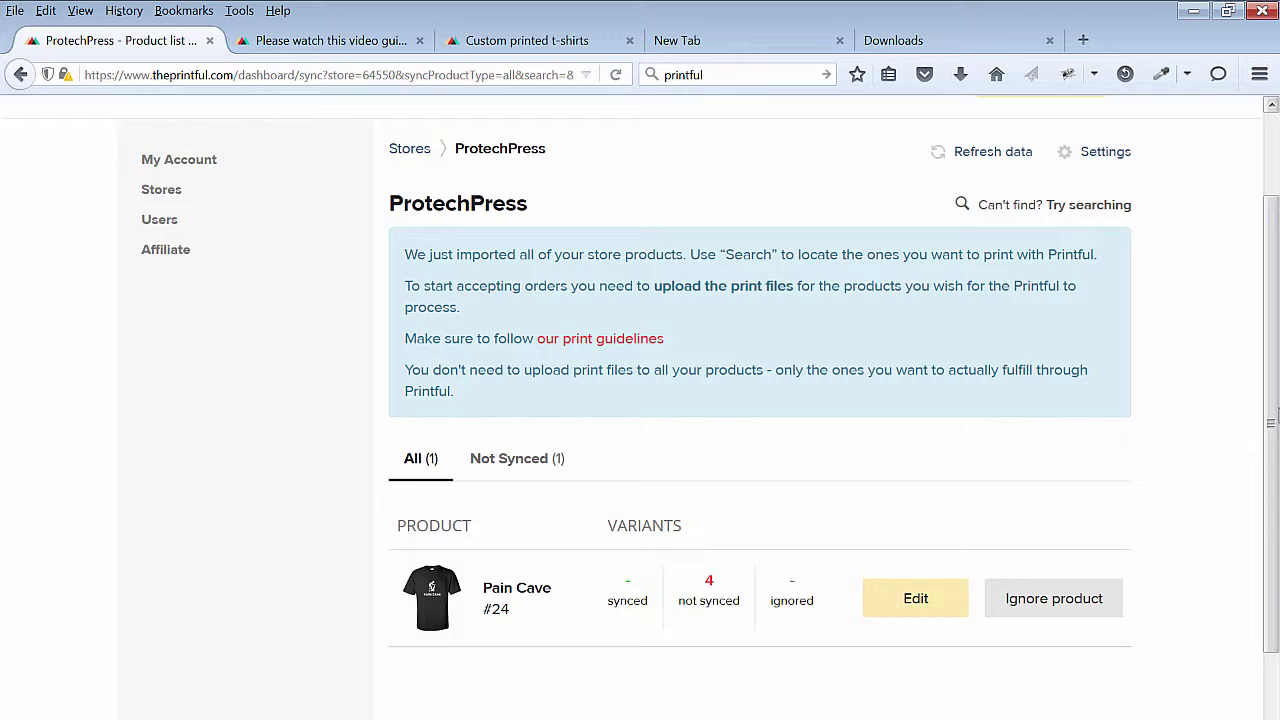
{"action": "scroll", "coordinate": [640, 400], "scroll_direction": "down", "scroll_amount": 2}
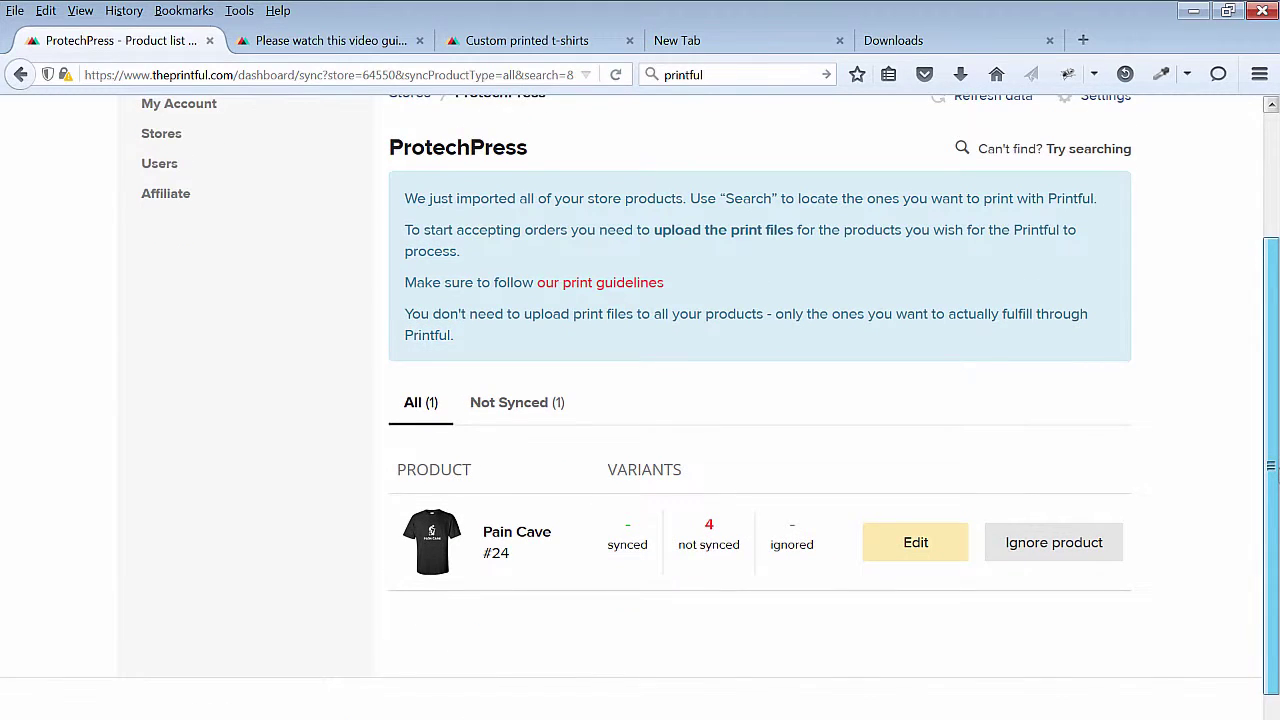
Open Pain Cave's variants and start choosing a Printful product for the XL variant.
{"action": "left_click", "coordinate": [928, 550]}
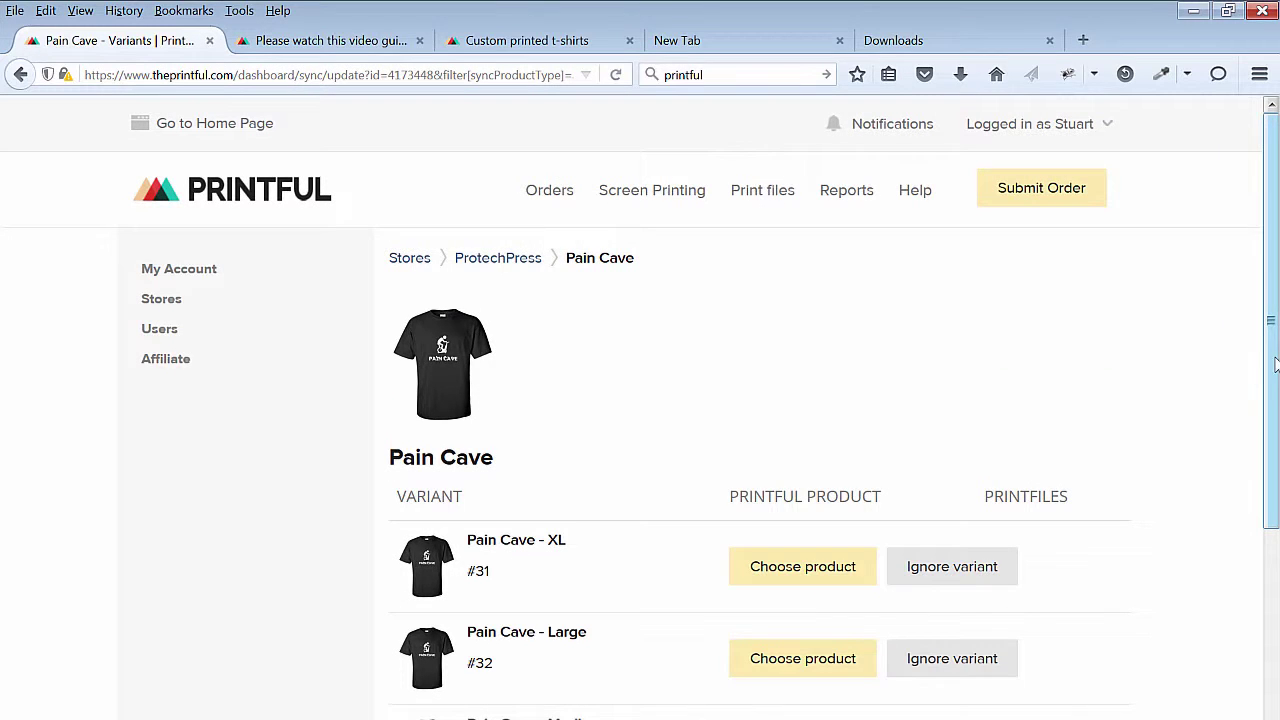
{"action": "left_click_drag", "start_coordinate": [1277, 256], "coordinate": [1277, 325]}
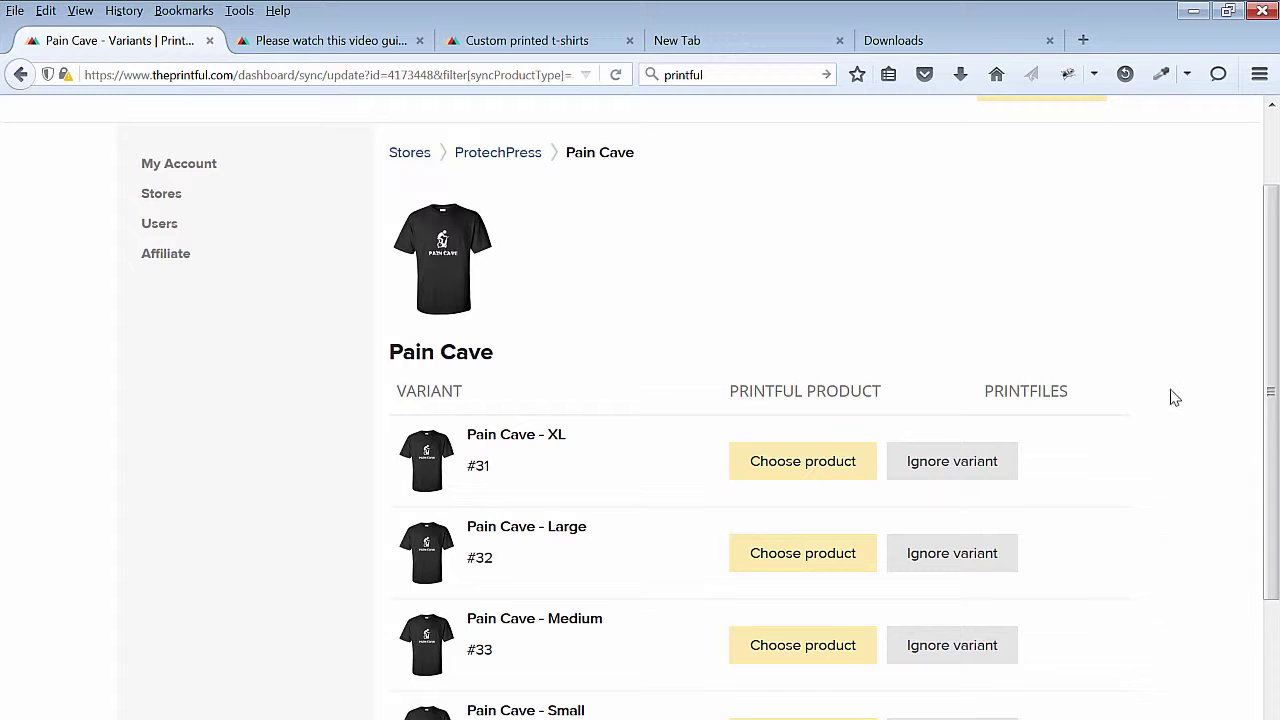
{"action": "left_click", "coordinate": [857, 460]}
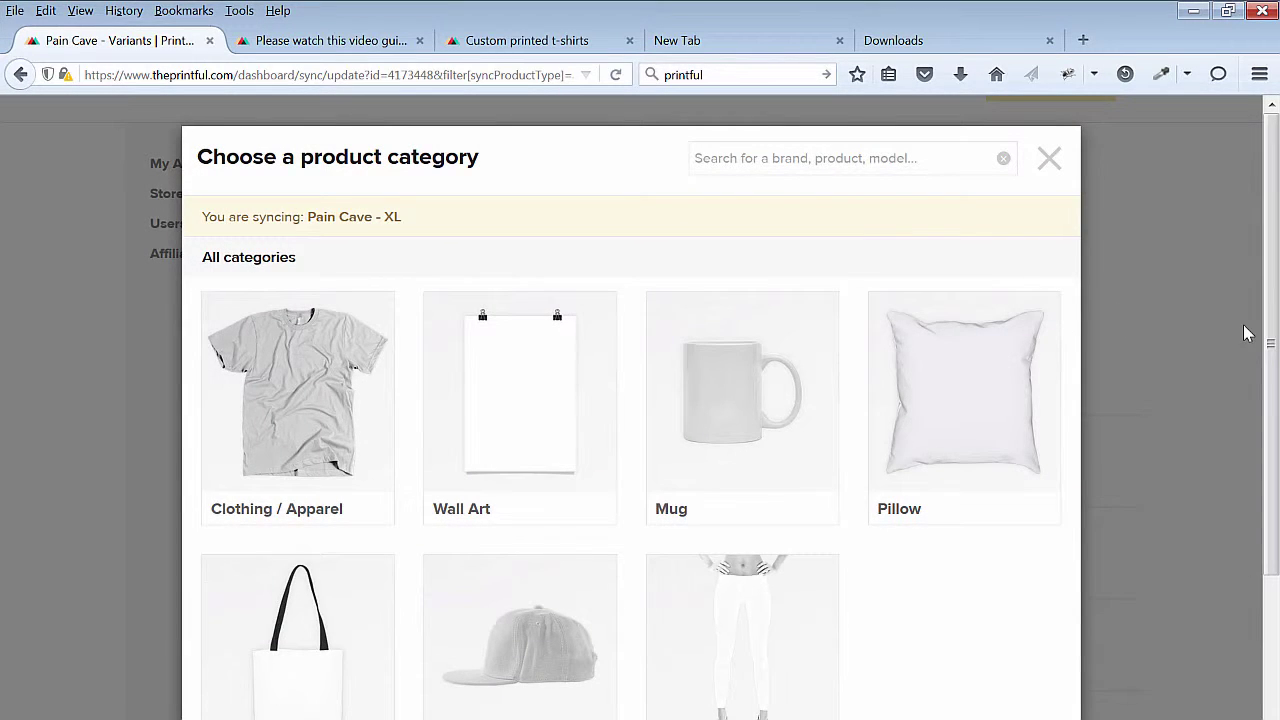
{"action": "left_click_drag", "start_coordinate": [1277, 313], "coordinate": [1277, 340]}
Pick Clothing/Apparel > T-shirts > Gildan 2000 Ultra Cotton T-Shirt in size XL, black.
{"action": "left_click", "coordinate": [320, 356]}
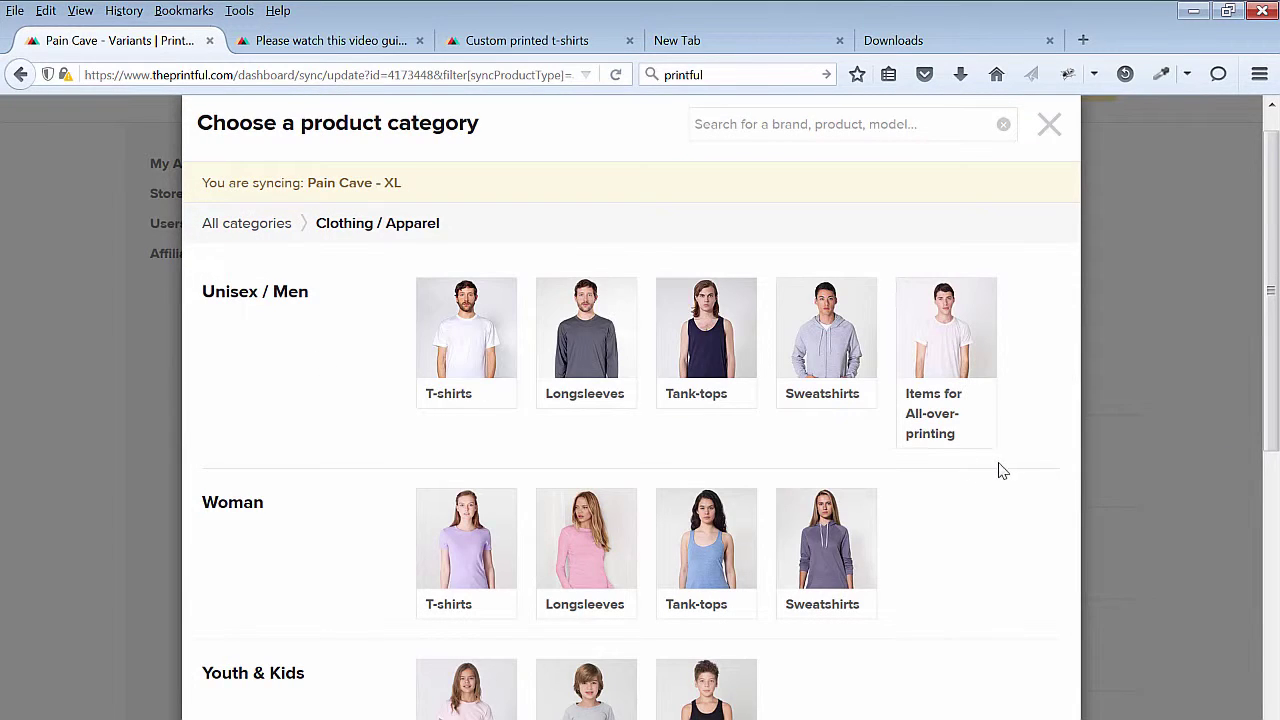
{"action": "left_click", "coordinate": [500, 335]}
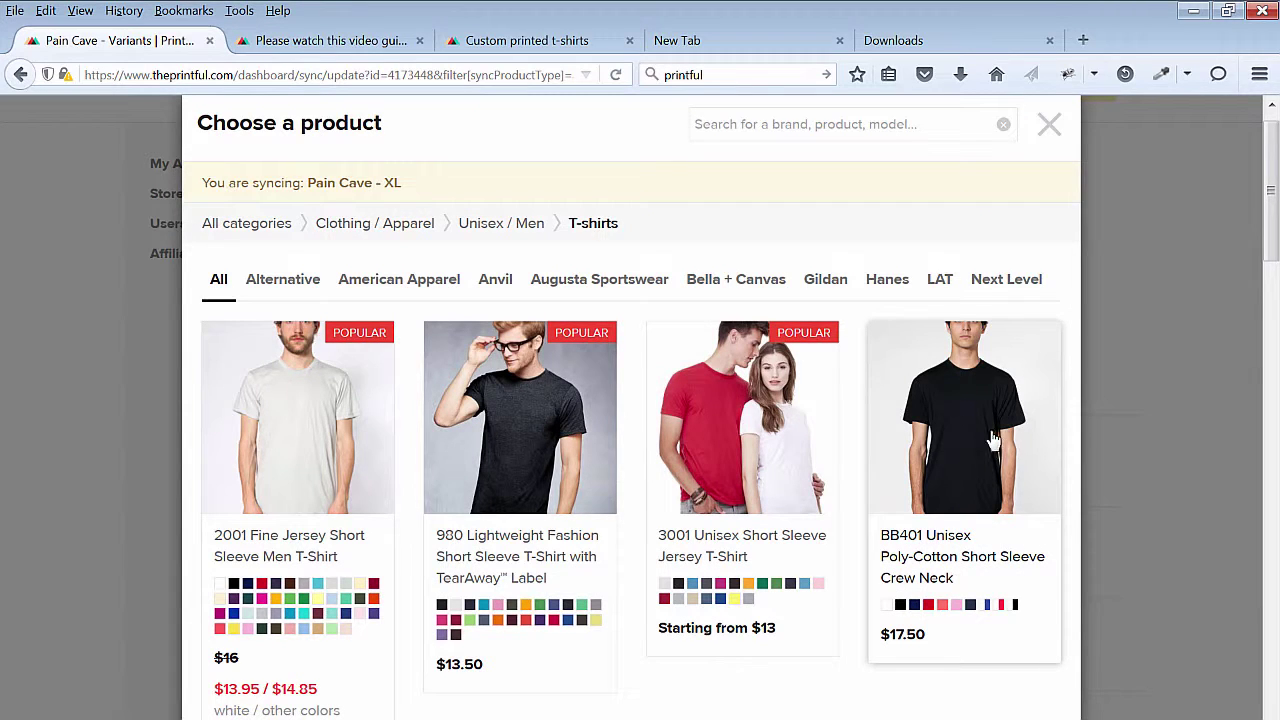
{"action": "left_click", "coordinate": [825, 282]}
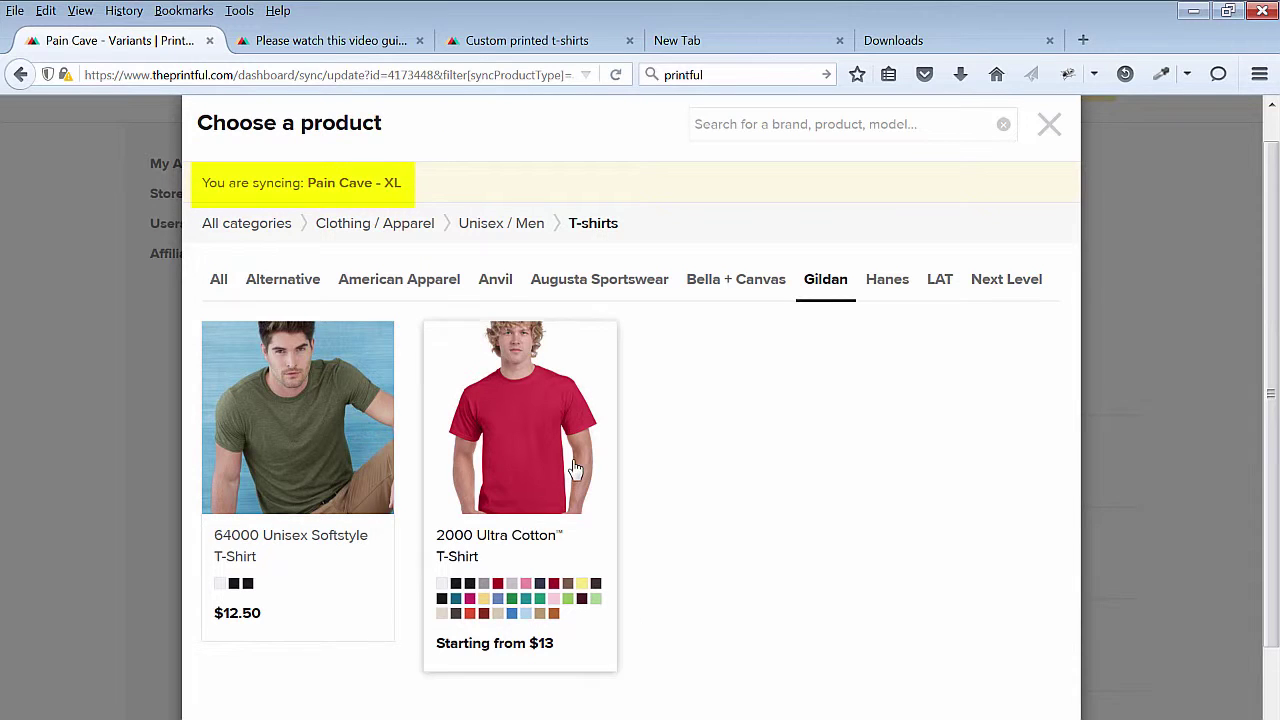
{"action": "left_click", "coordinate": [548, 432]}
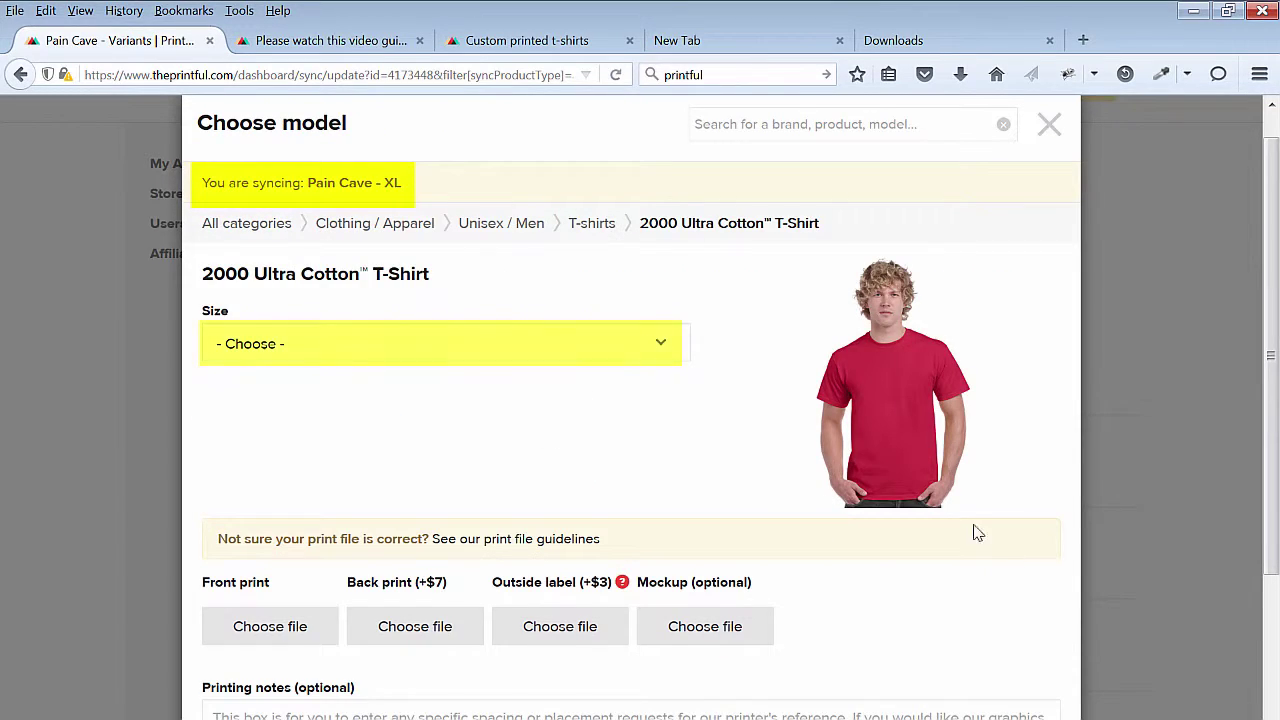
{"action": "left_click", "coordinate": [665, 346]}
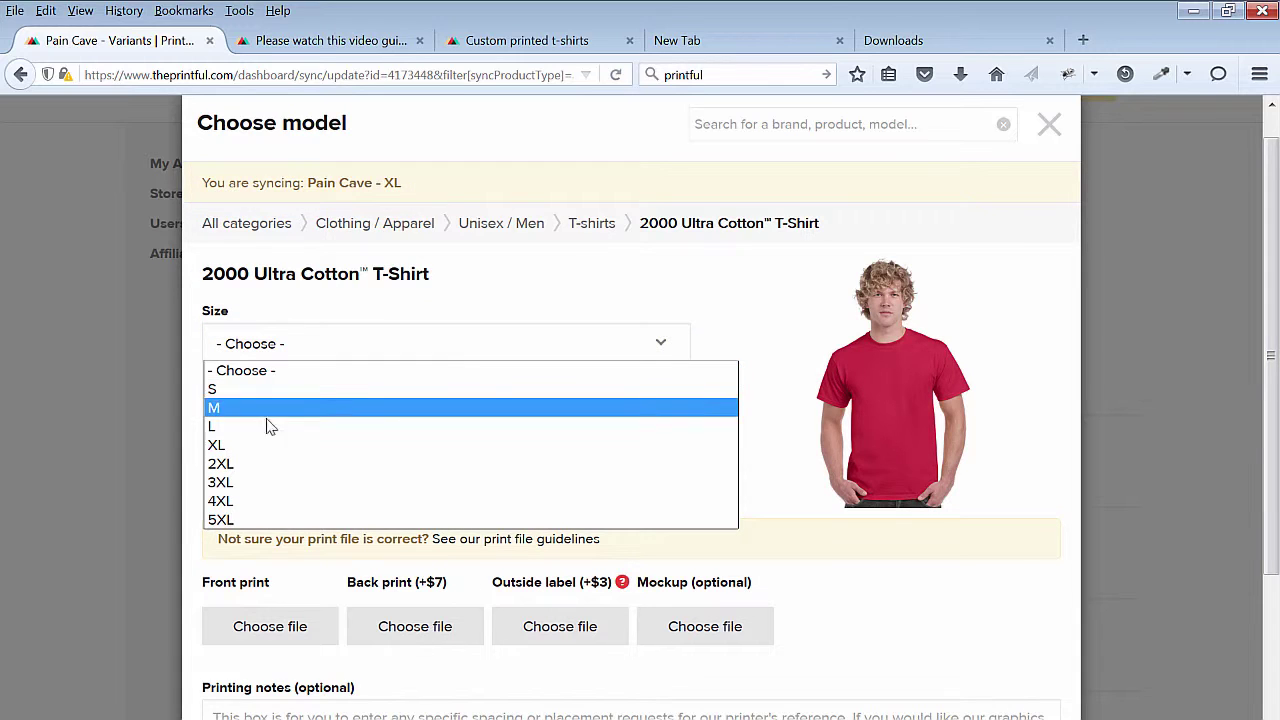
{"action": "left_click", "coordinate": [255, 452]}
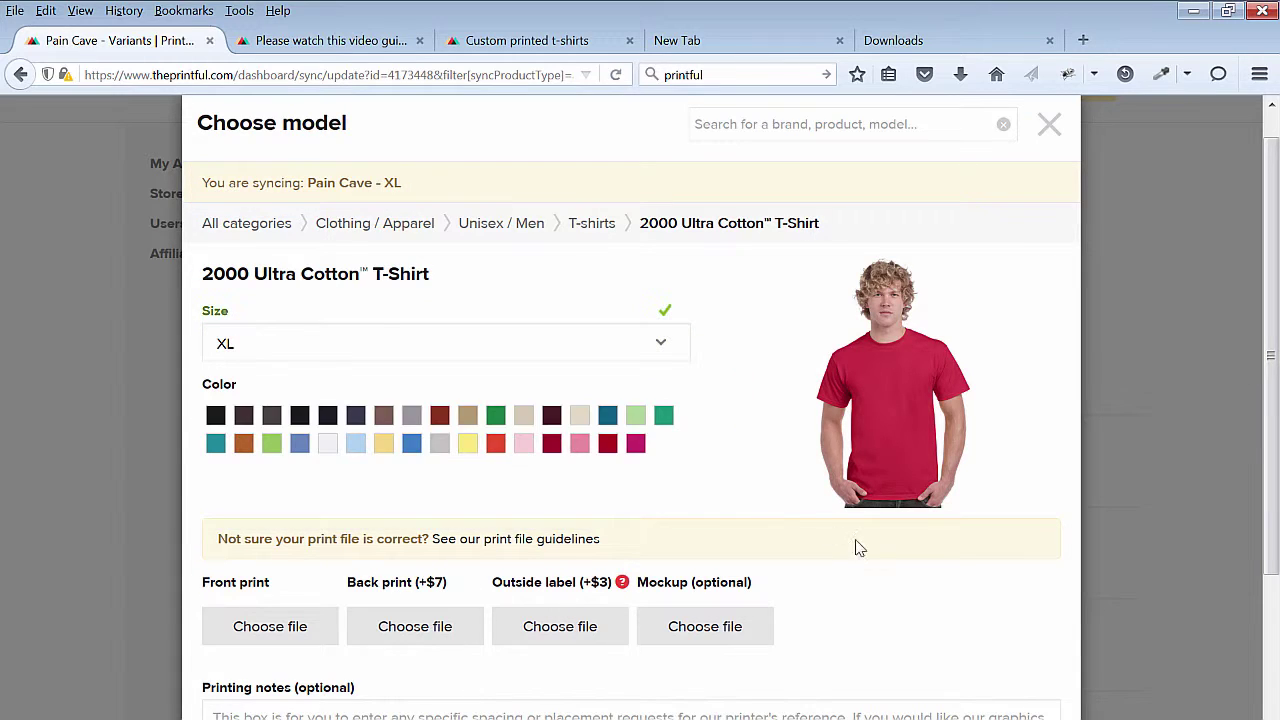
{"action": "left_click", "coordinate": [300, 415]}
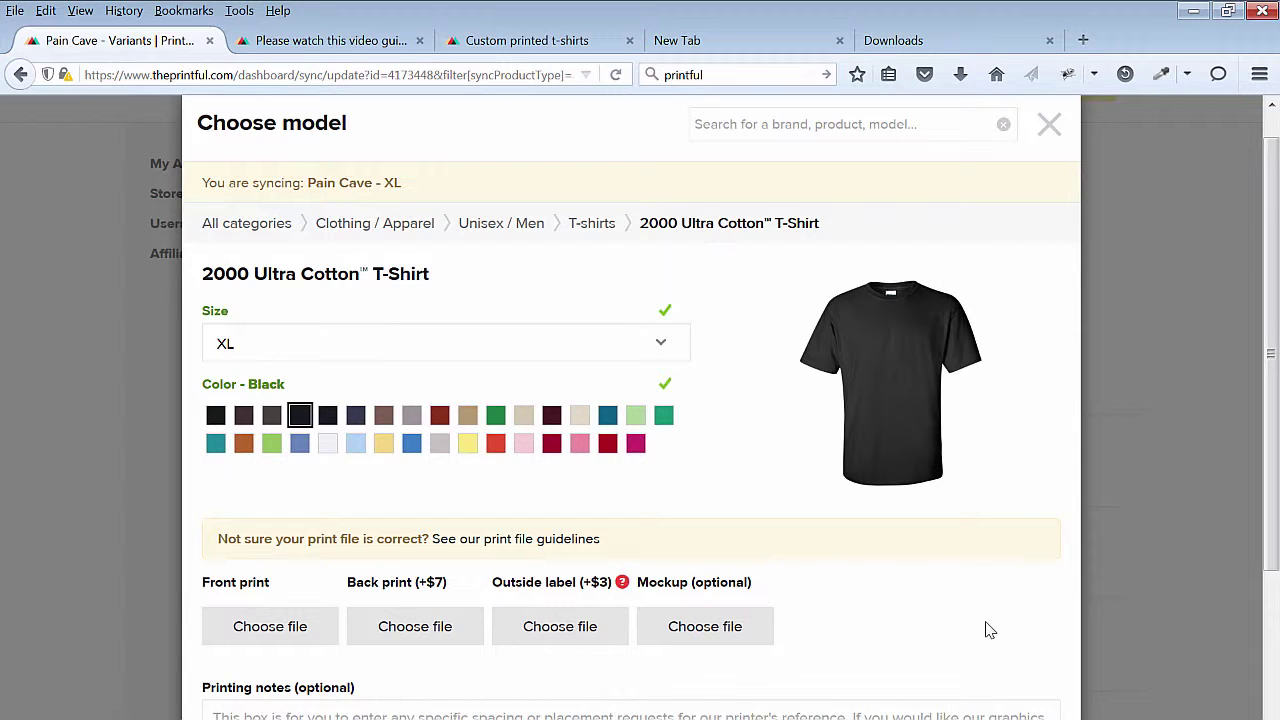
Use the Pain Cave design from the library as the XL variant's front print file.
{"action": "left_click", "coordinate": [259, 624]}
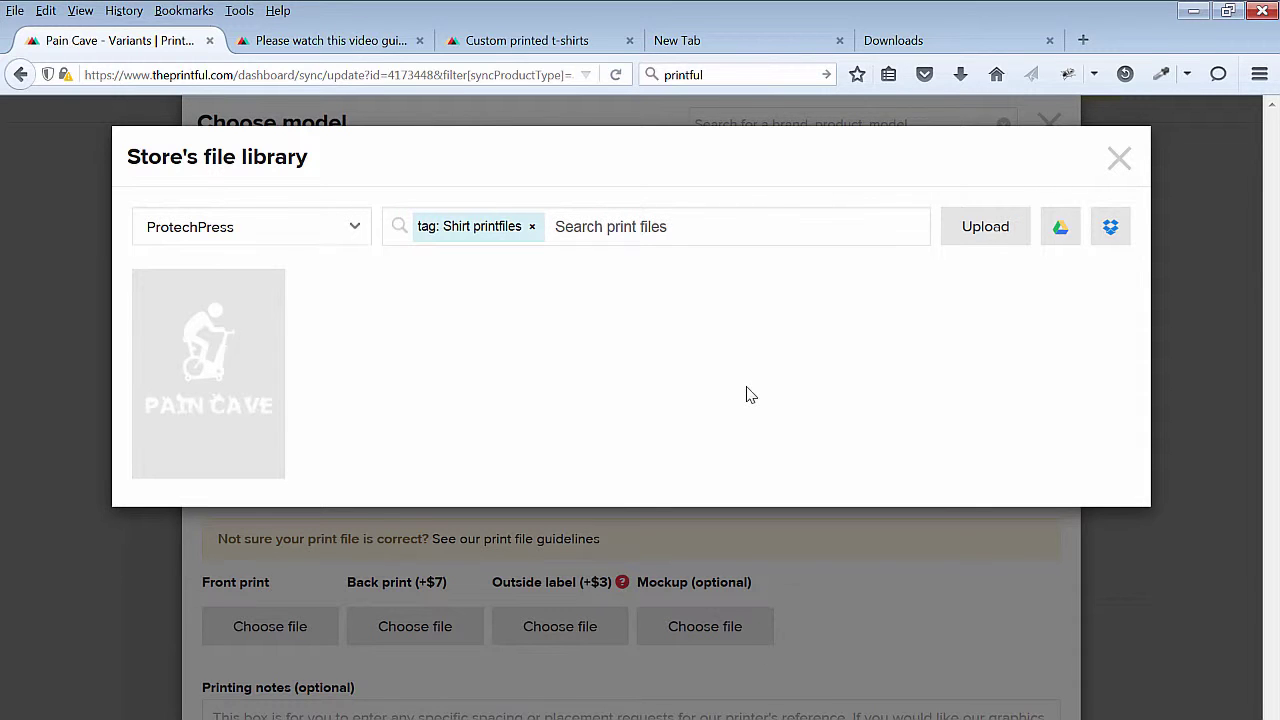
{"action": "left_click", "coordinate": [208, 354]}
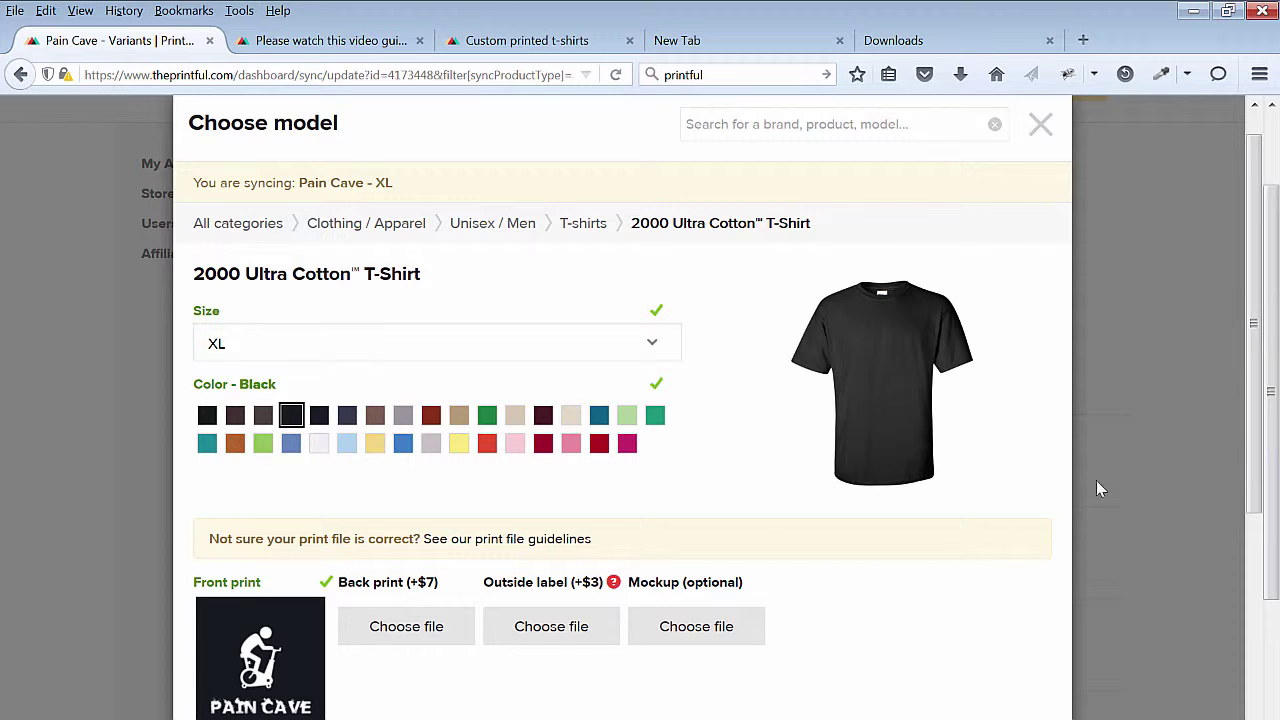
{"action": "left_click_drag", "start_coordinate": [1259, 480], "coordinate": [1260, 549]}
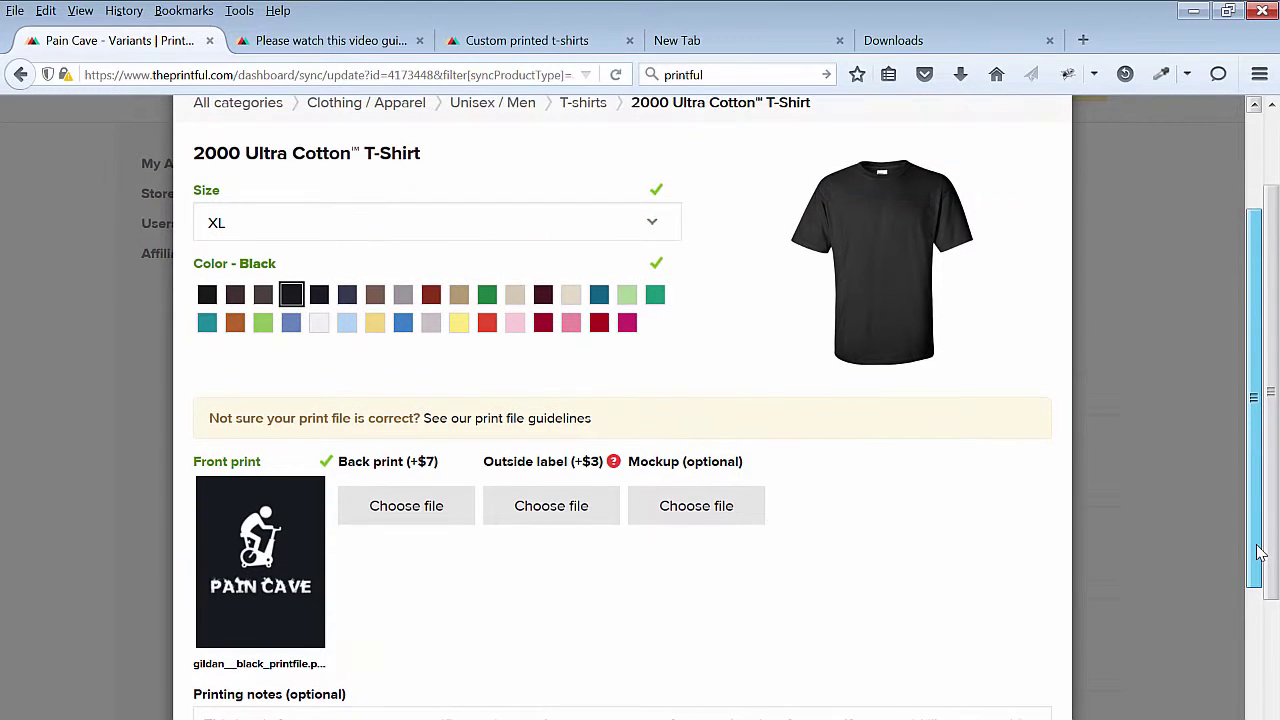
Attach the black Gildan shirt mockup image from the library.
{"action": "left_click", "coordinate": [714, 506]}
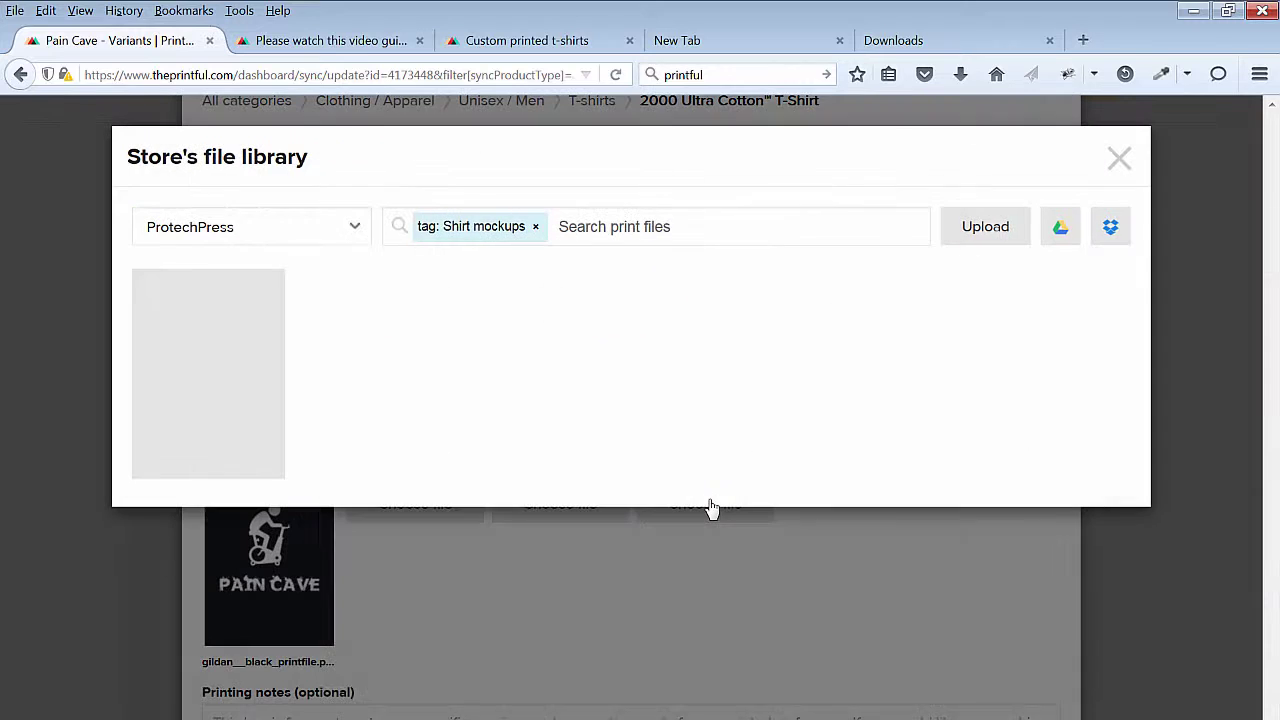
{"action": "mouse_move", "coordinate": [183, 325]}
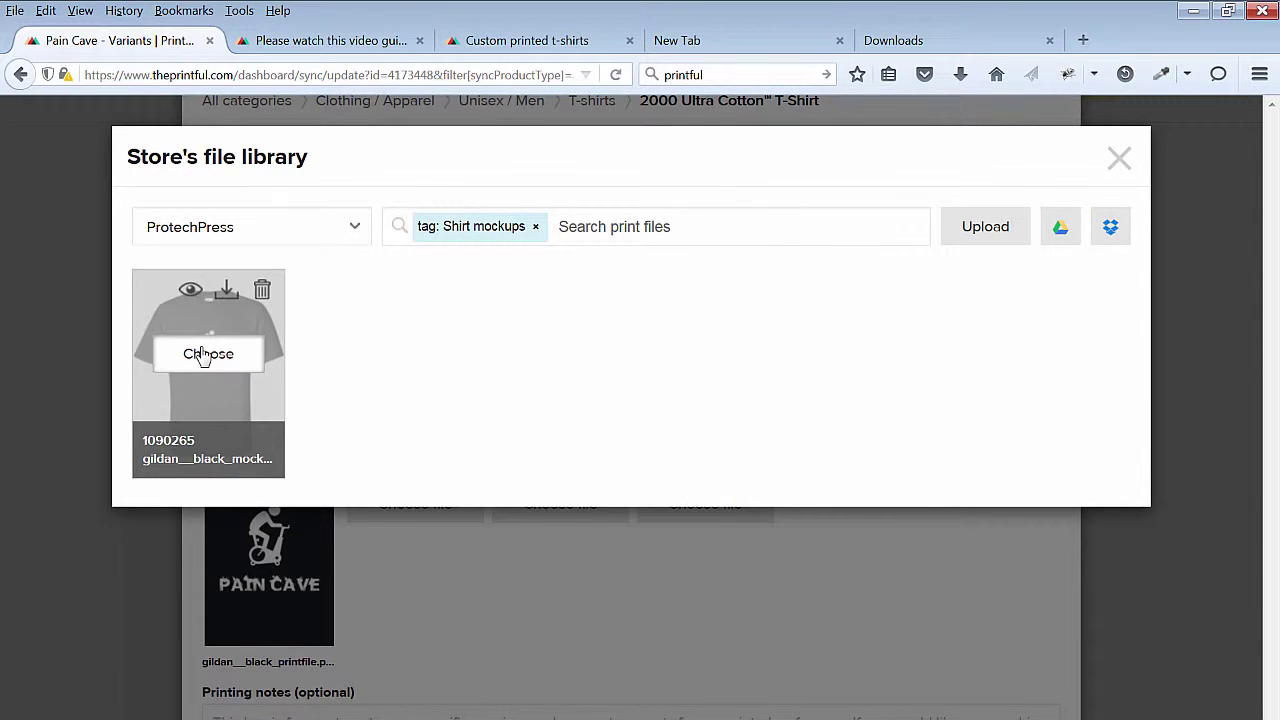
{"action": "left_click", "coordinate": [206, 354]}
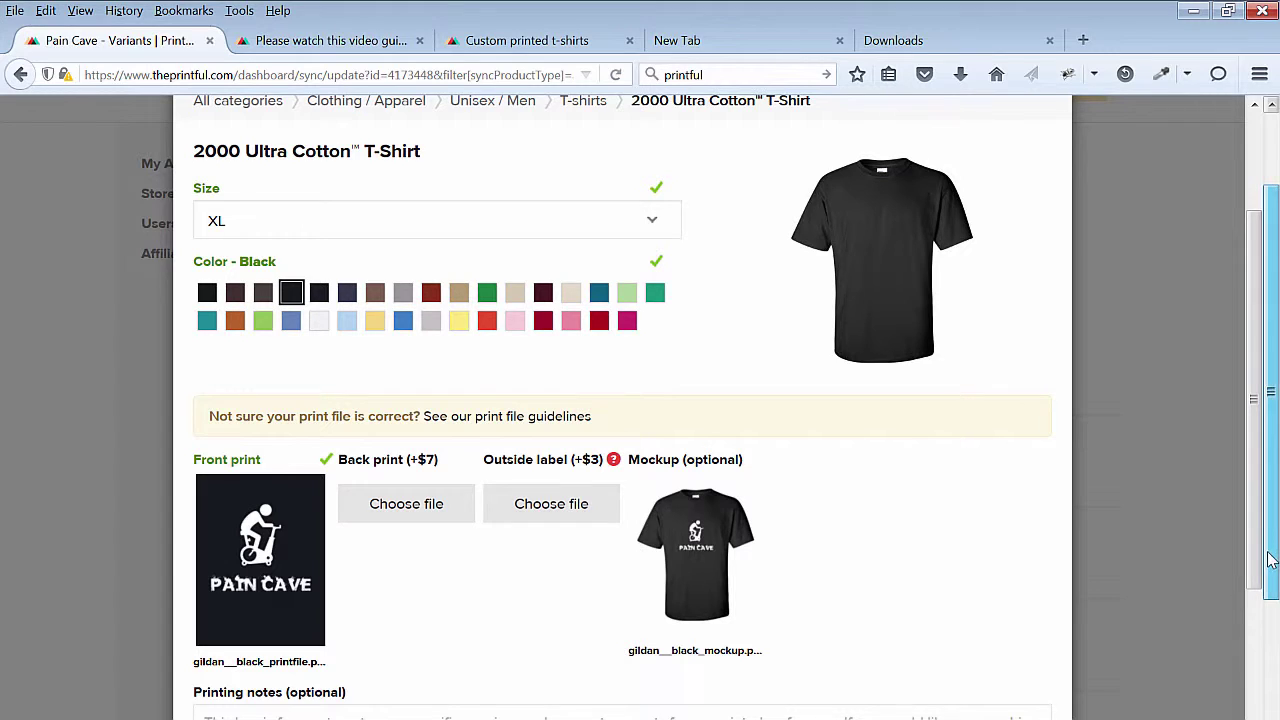
{"action": "scroll", "coordinate": [1270, 560], "scroll_direction": "down", "scroll_amount": 1}
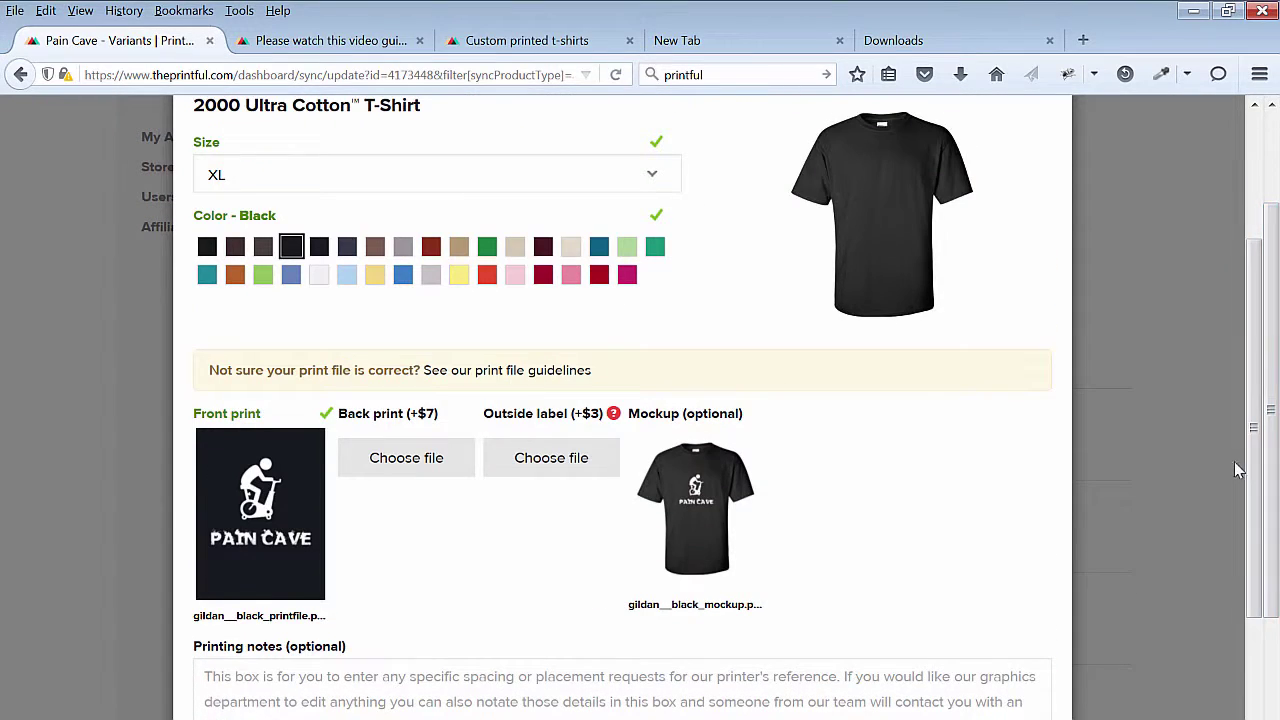
{"action": "scroll", "coordinate": [1157, 604], "scroll_direction": "down", "scroll_amount": 3}
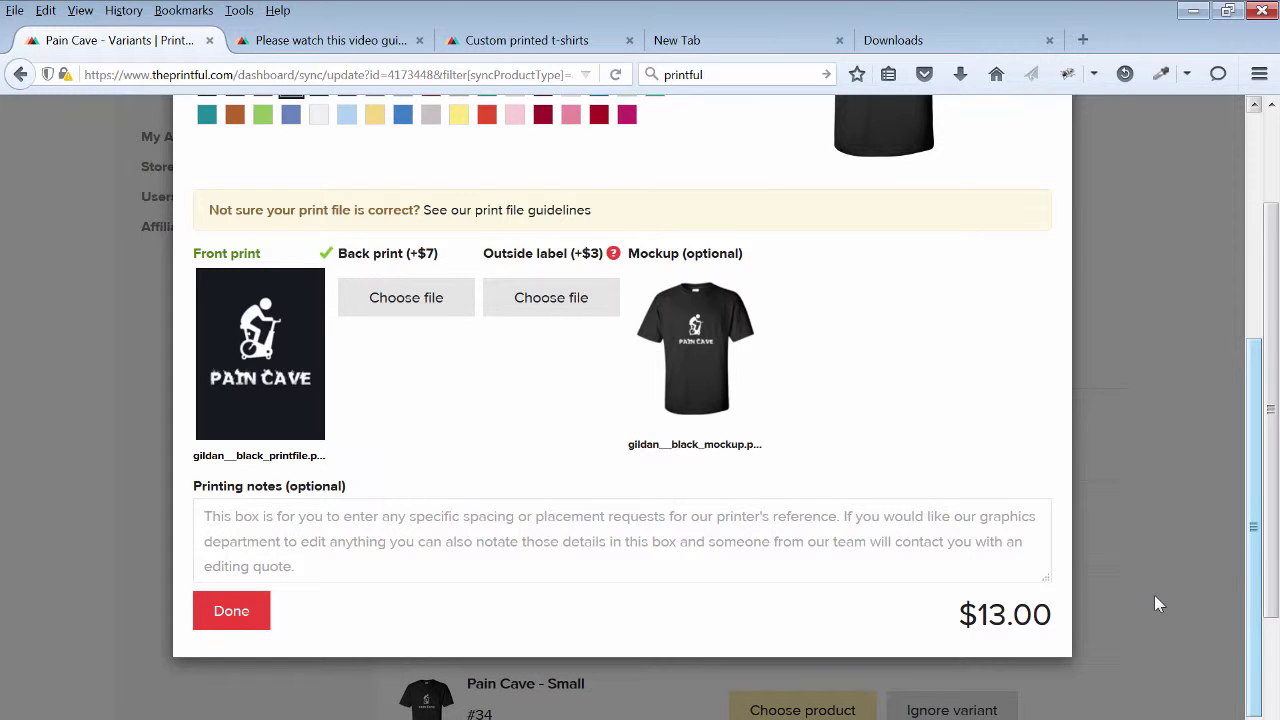
Save the XL choice, then match the Large variant to the shirt in size L.
{"action": "left_click", "coordinate": [240, 611]}
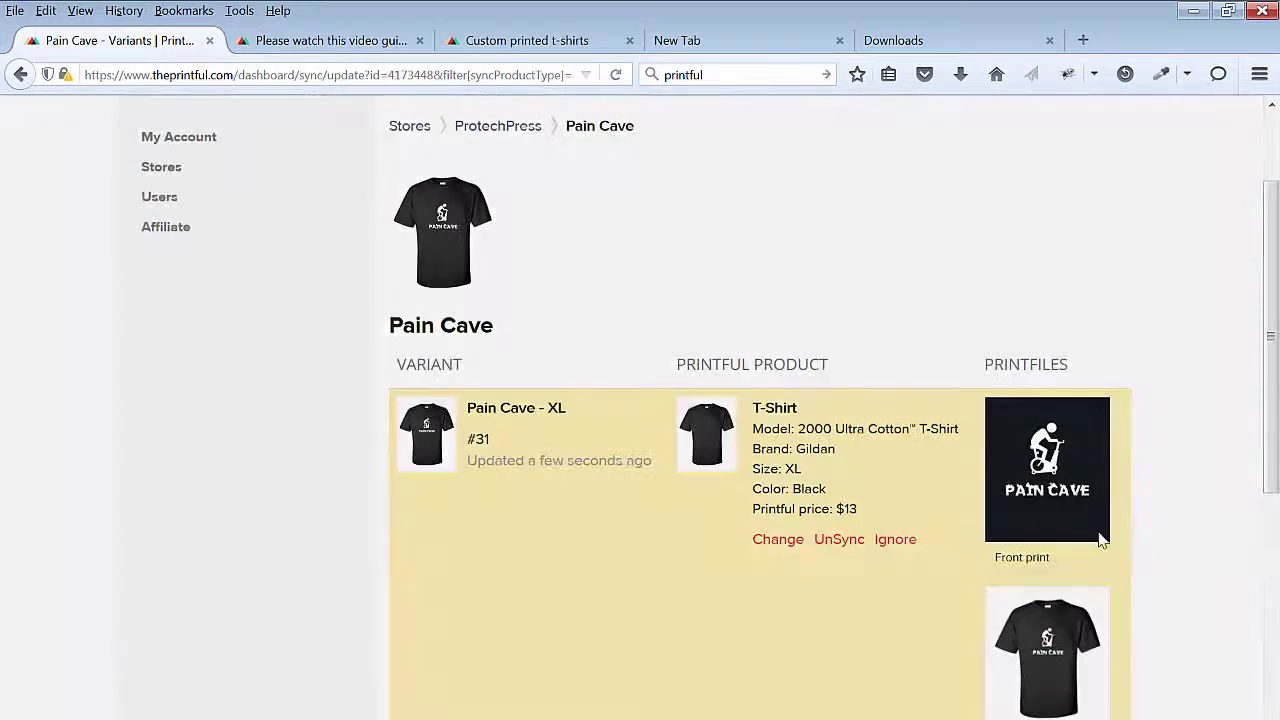
{"action": "left_click_drag", "start_coordinate": [1272, 436], "coordinate": [1277, 606]}
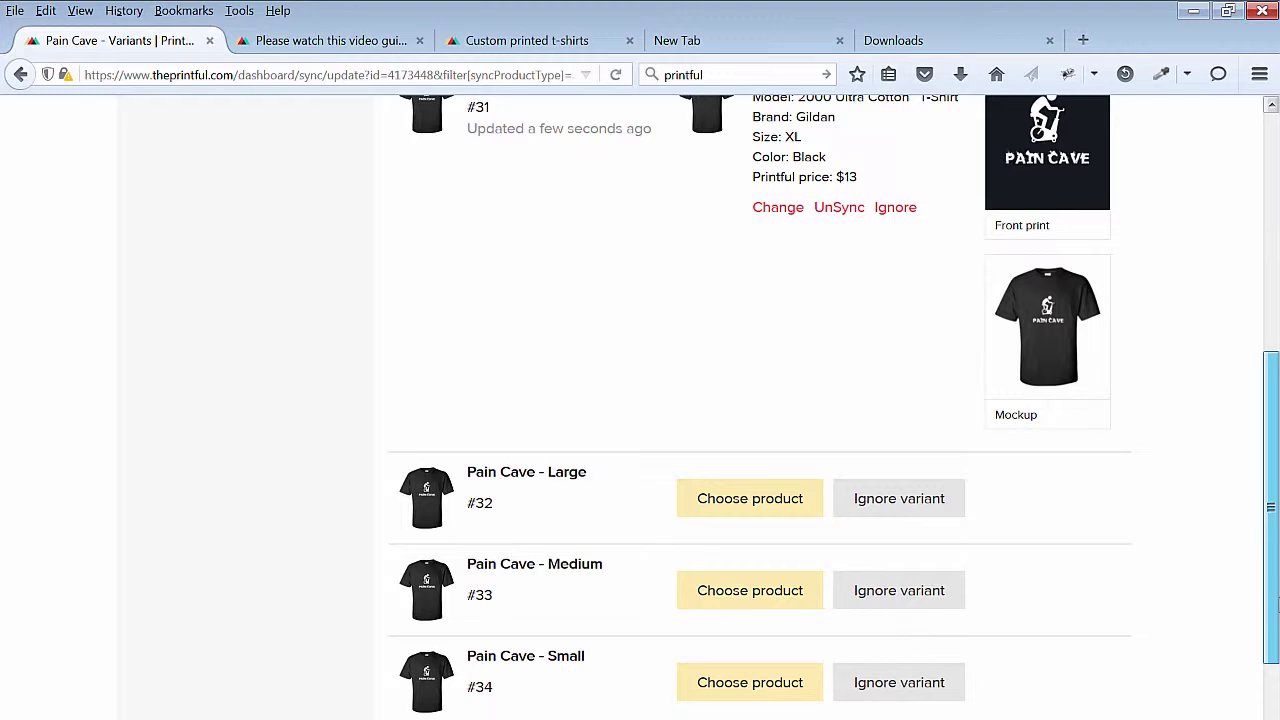
{"action": "left_click", "coordinate": [740, 496]}
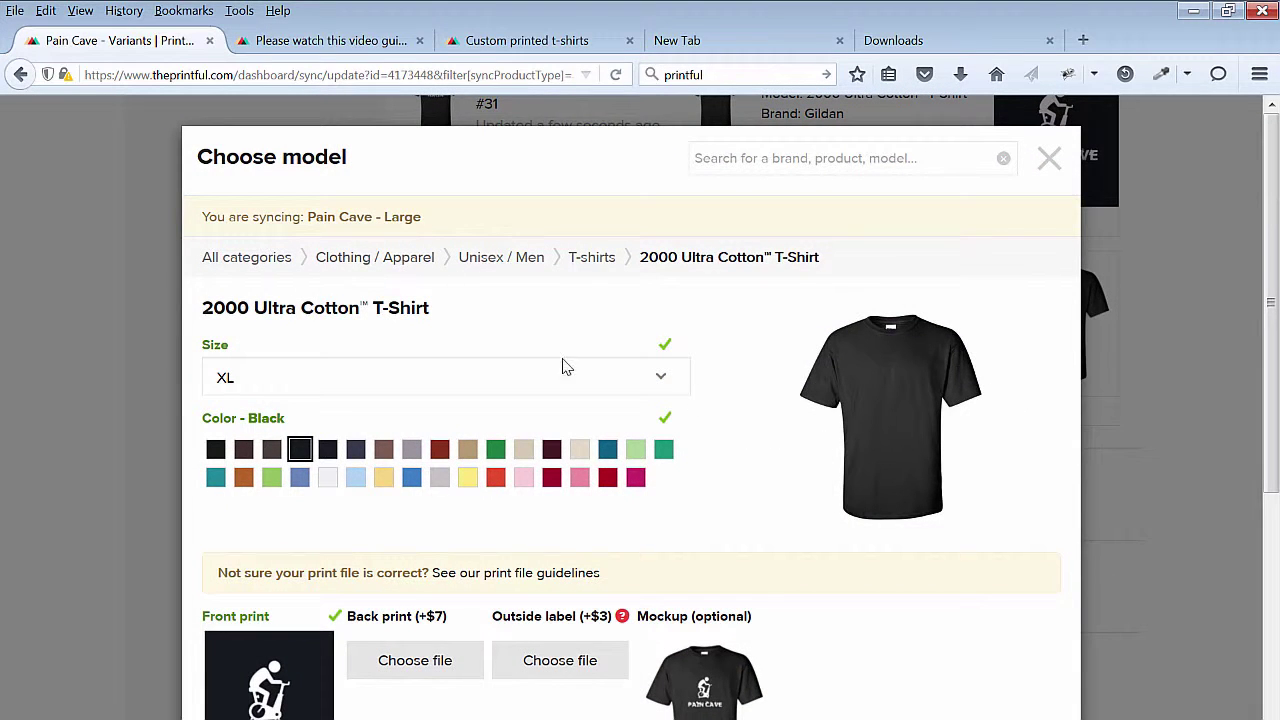
{"action": "left_click", "coordinate": [657, 379]}
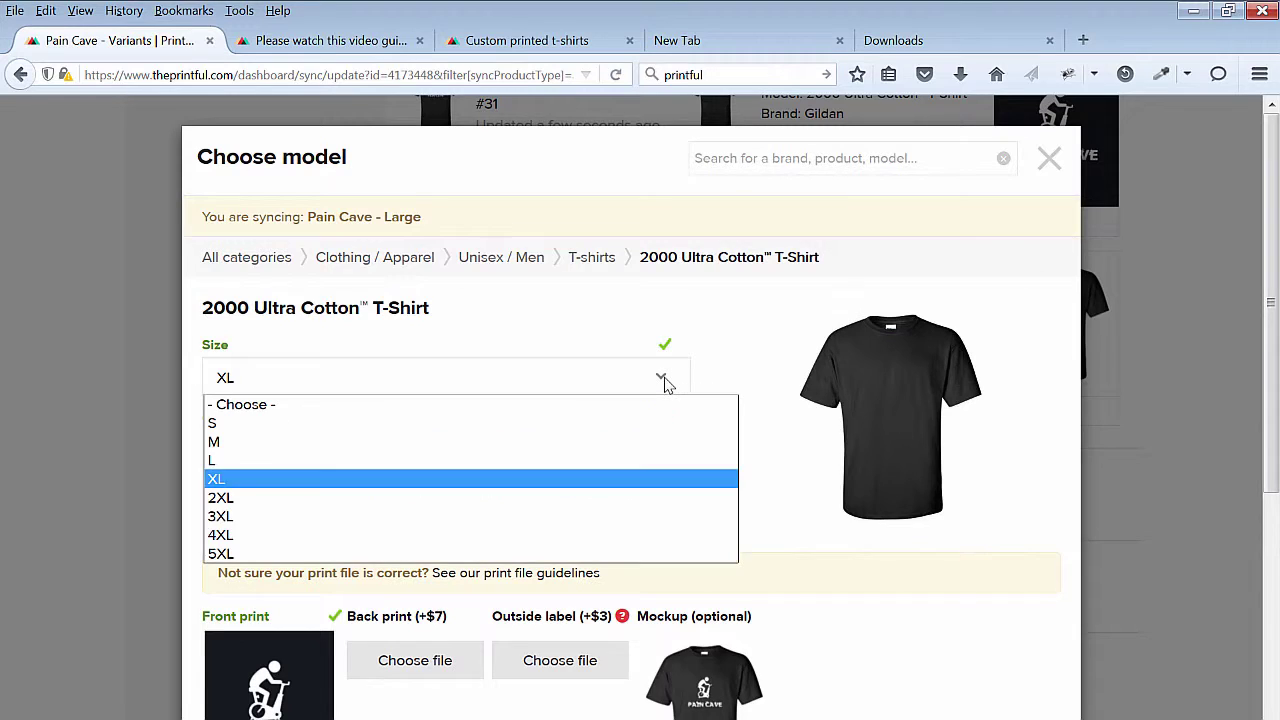
{"action": "left_click", "coordinate": [440, 463]}
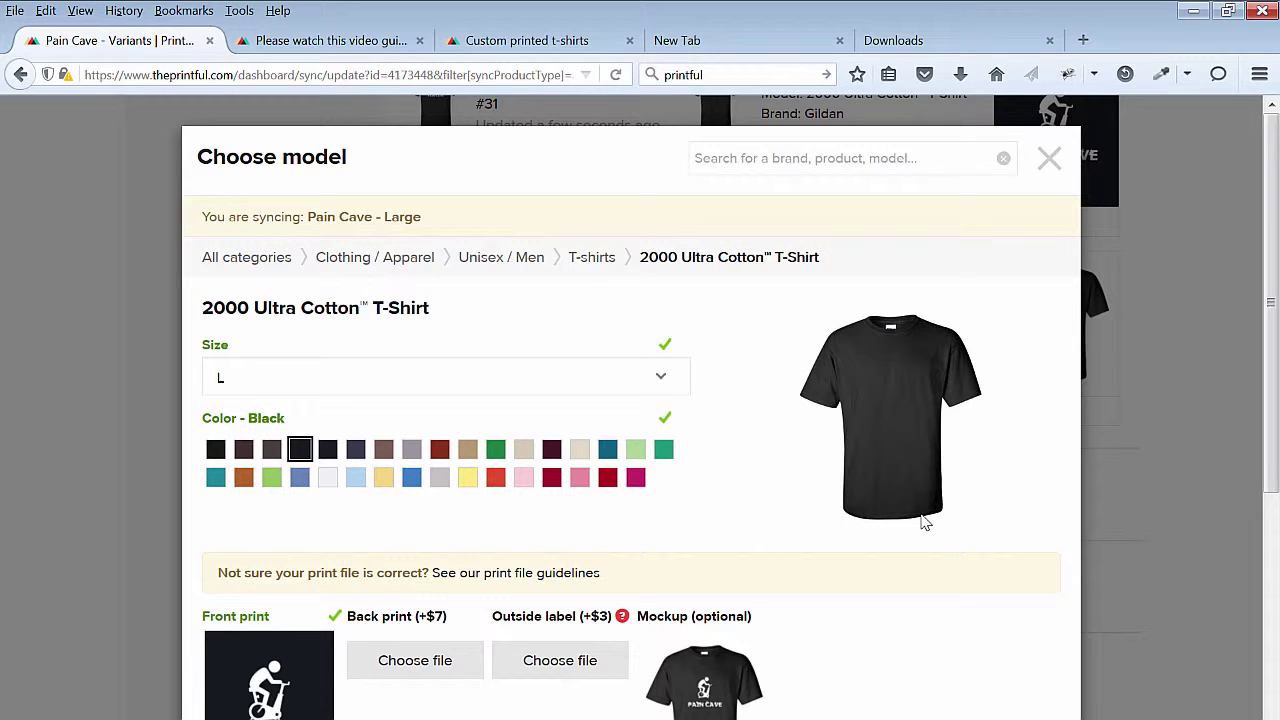
{"action": "left_click_drag", "start_coordinate": [1267, 316], "coordinate": [1267, 552]}
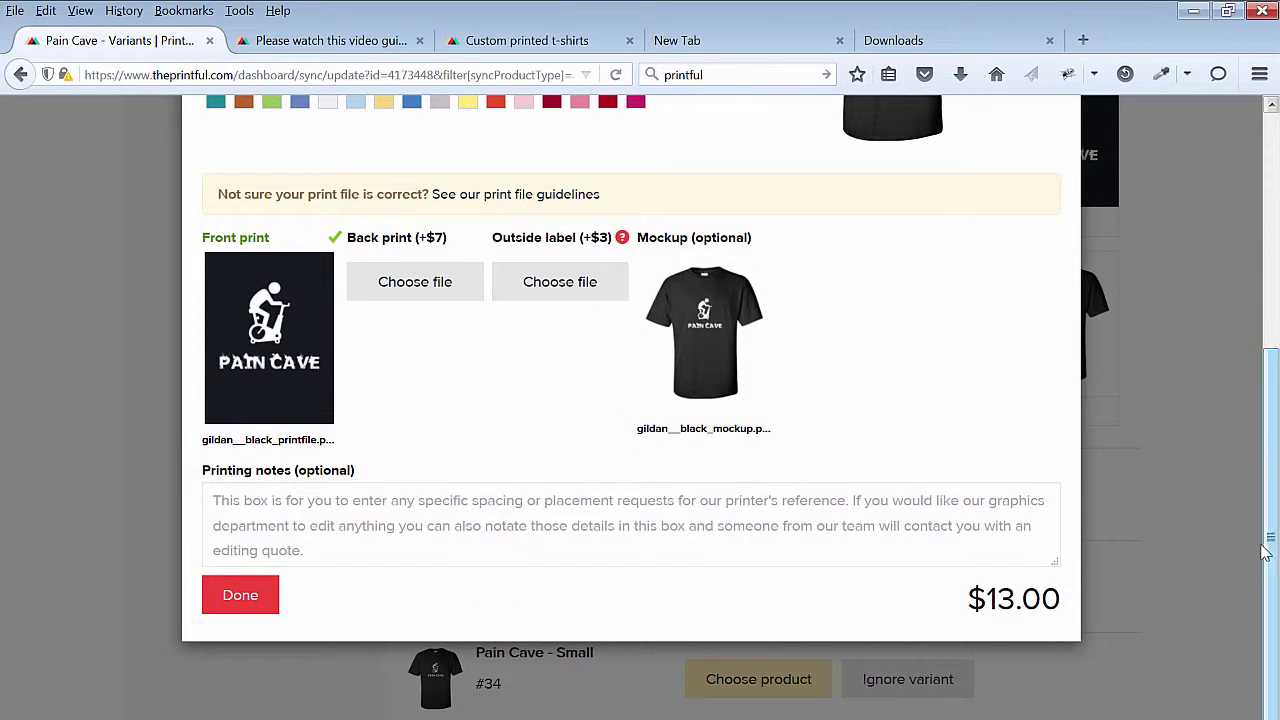
{"action": "left_click", "coordinate": [240, 595]}
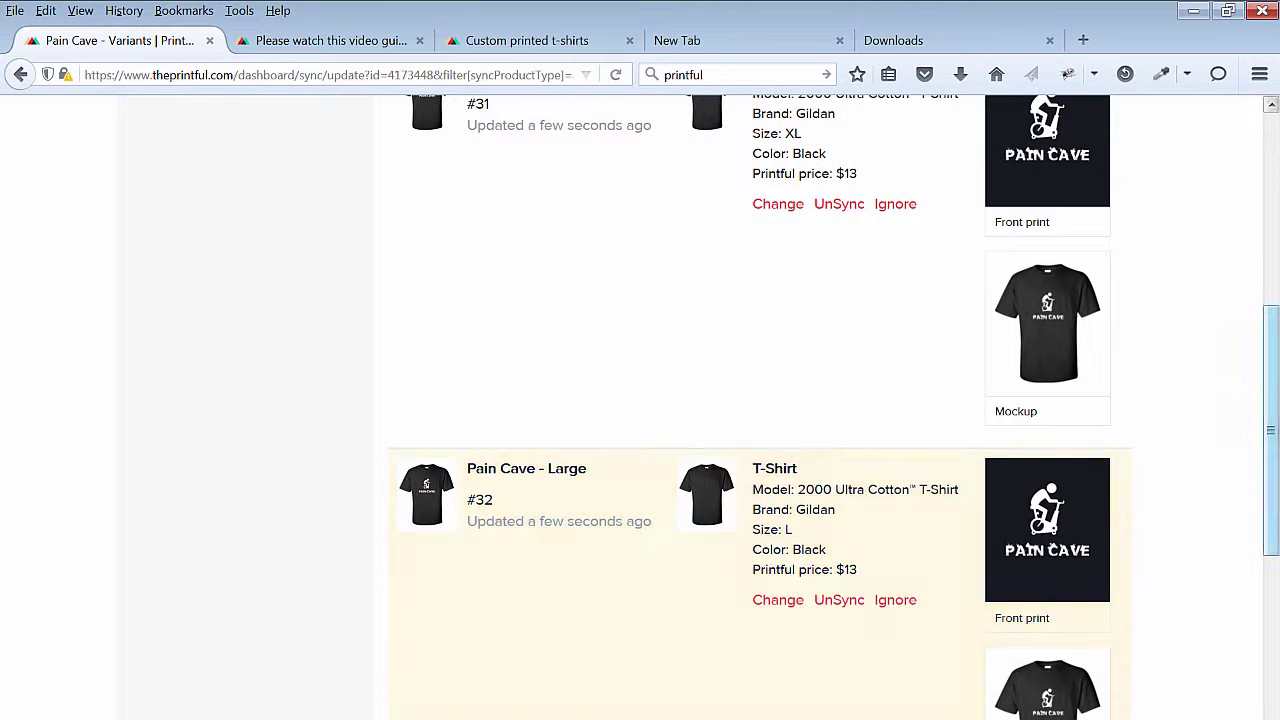
Match the Pain Cave - Medium variant to the shirt in size M and save.
{"action": "left_click_drag", "start_coordinate": [1270, 420], "coordinate": [1272, 572]}
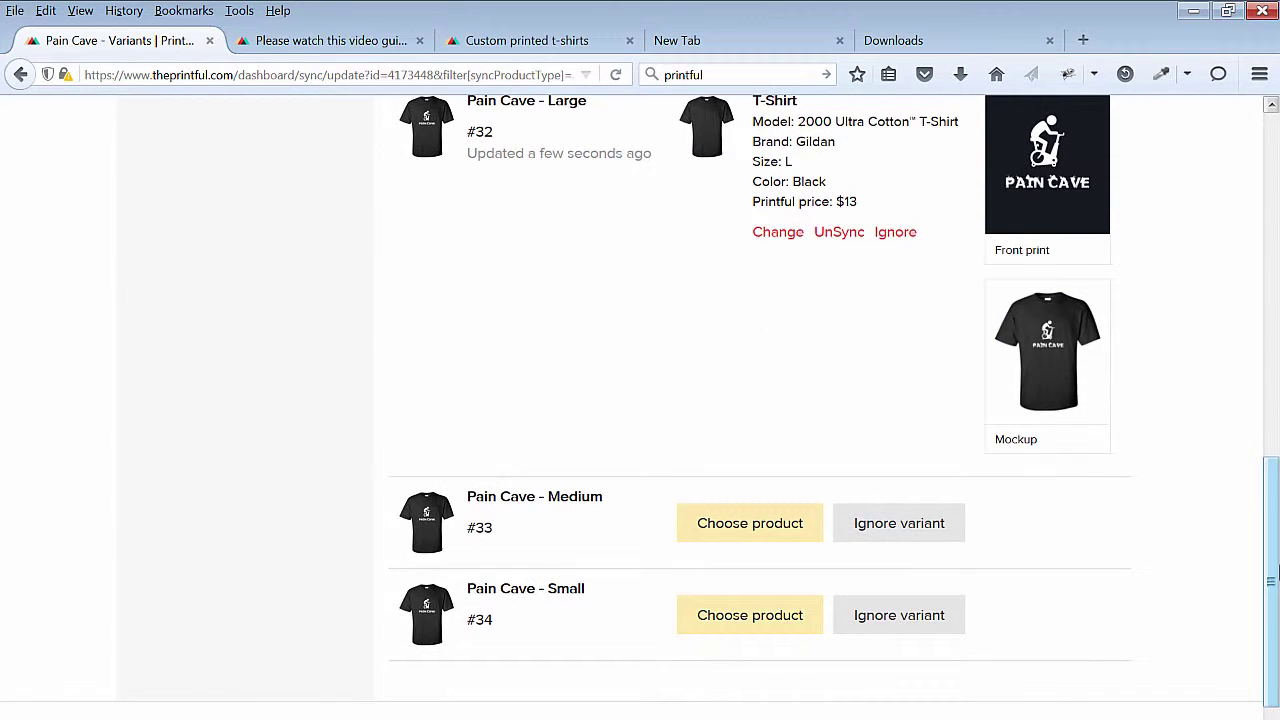
{"action": "left_click", "coordinate": [749, 521]}
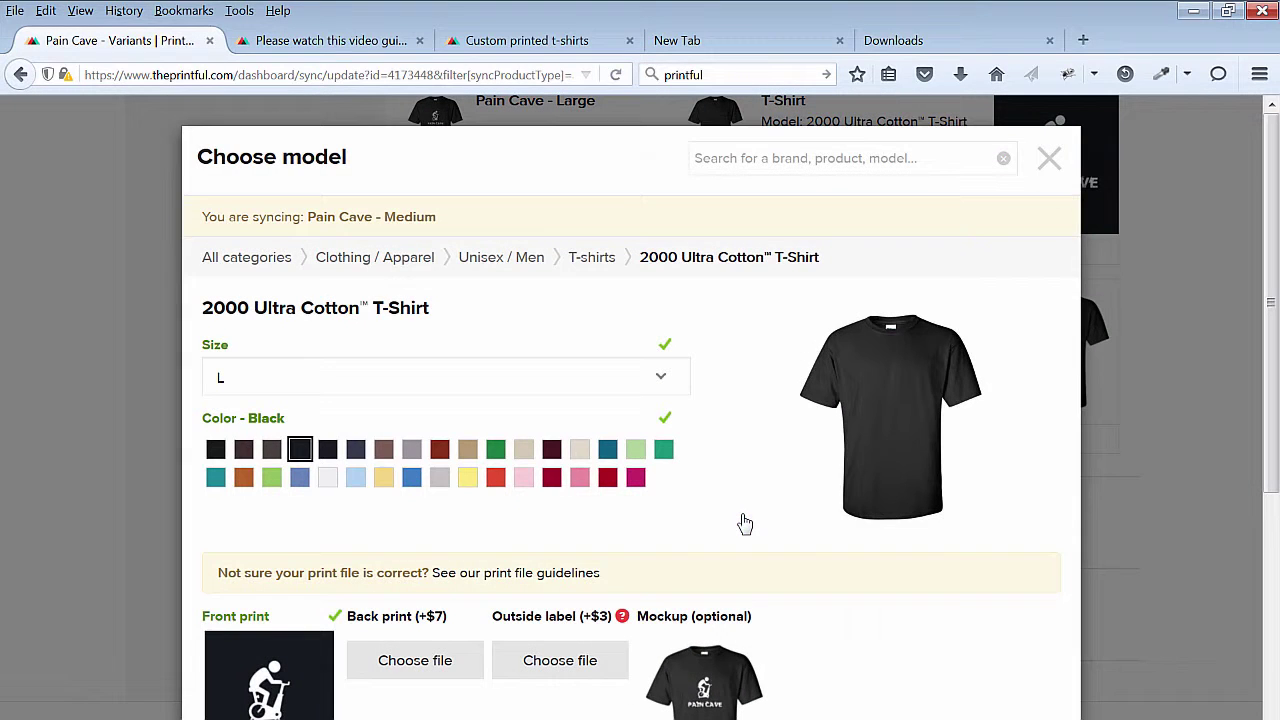
{"action": "left_click", "coordinate": [660, 383]}
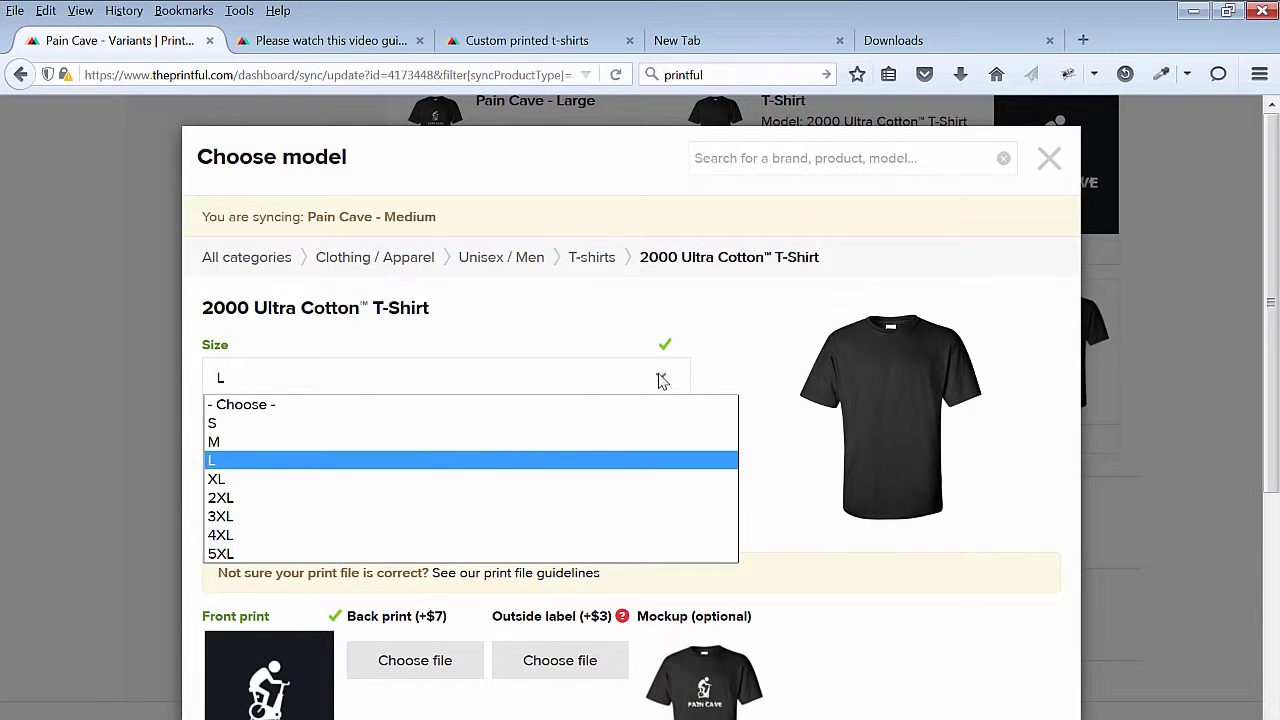
{"action": "left_click", "coordinate": [300, 443]}
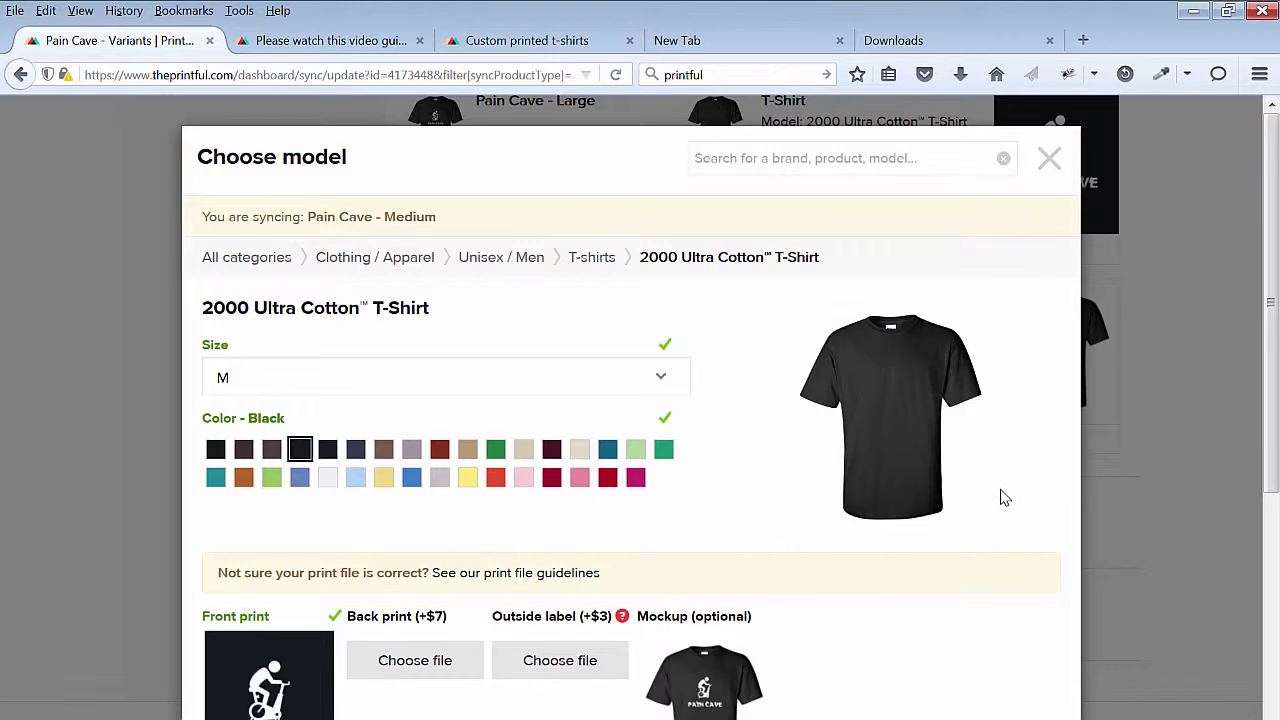
{"action": "scroll", "coordinate": [1005, 497], "scroll_direction": "down", "scroll_amount": 5}
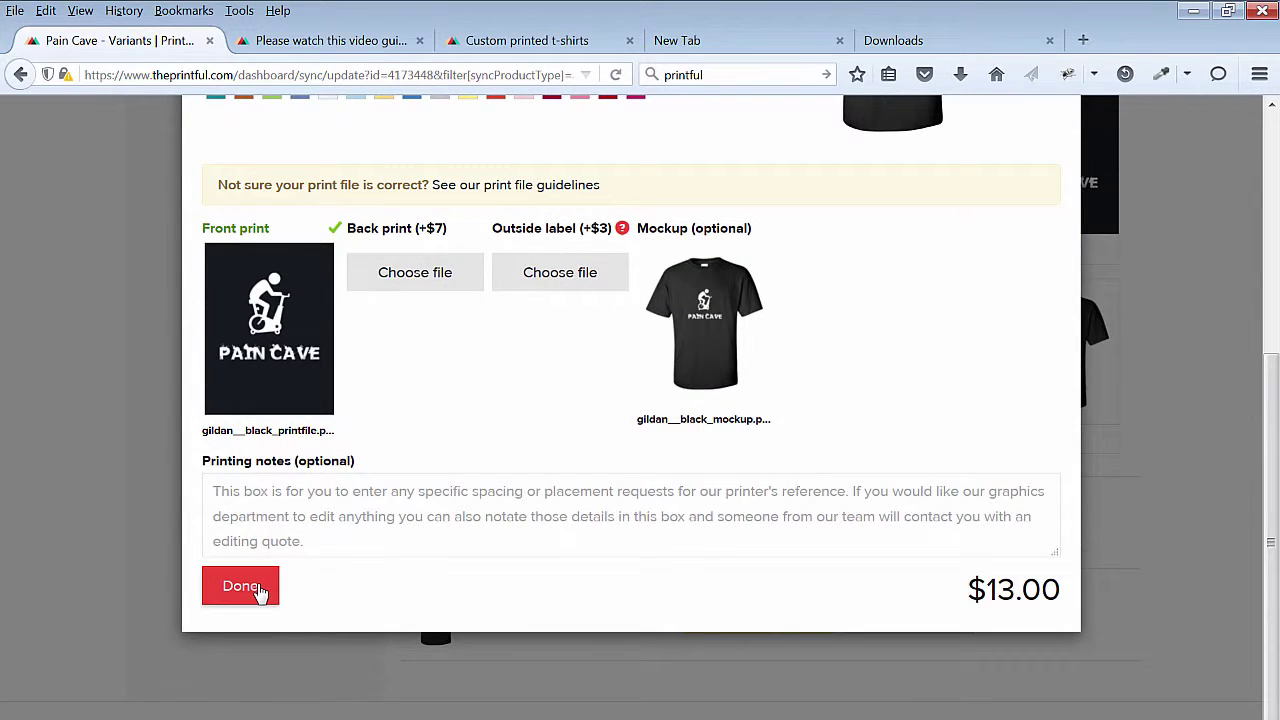
{"action": "left_click", "coordinate": [250, 586]}
Match the Pain Cave - Small variant to the shirt in size S and save.
{"action": "scroll", "coordinate": [1180, 567], "scroll_direction": "down", "scroll_amount": 5}
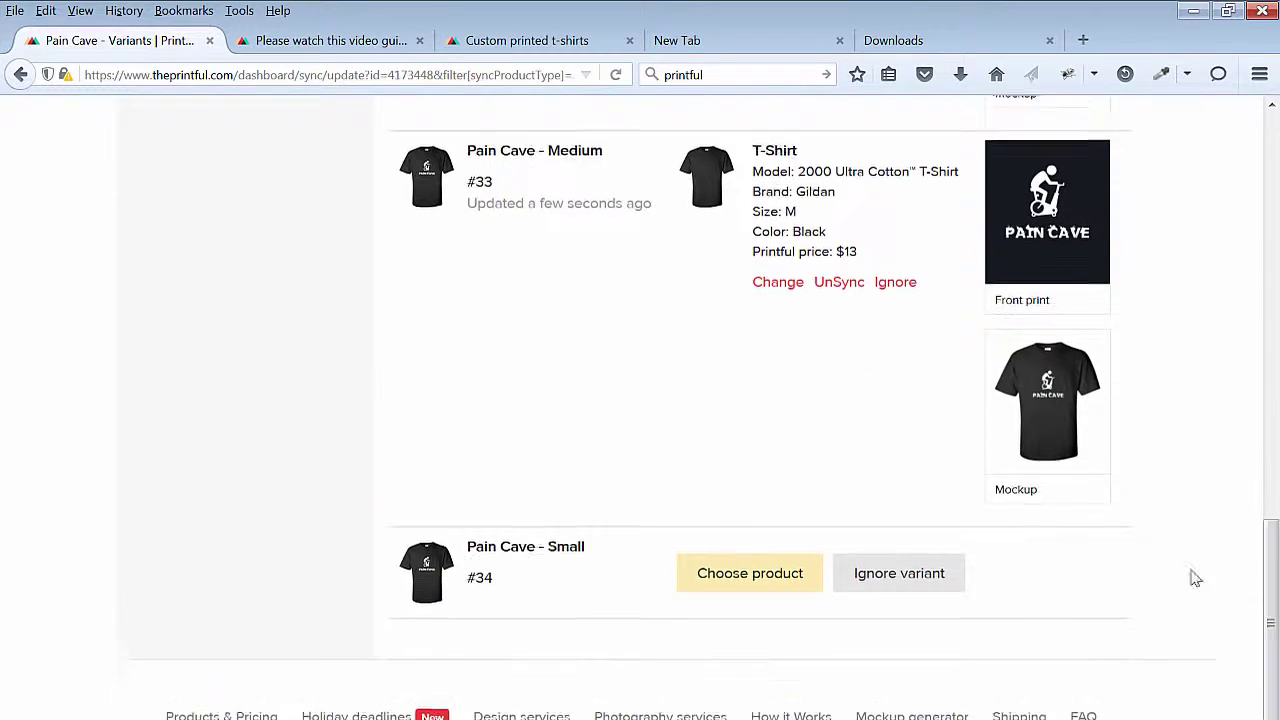
{"action": "left_click", "coordinate": [752, 536]}
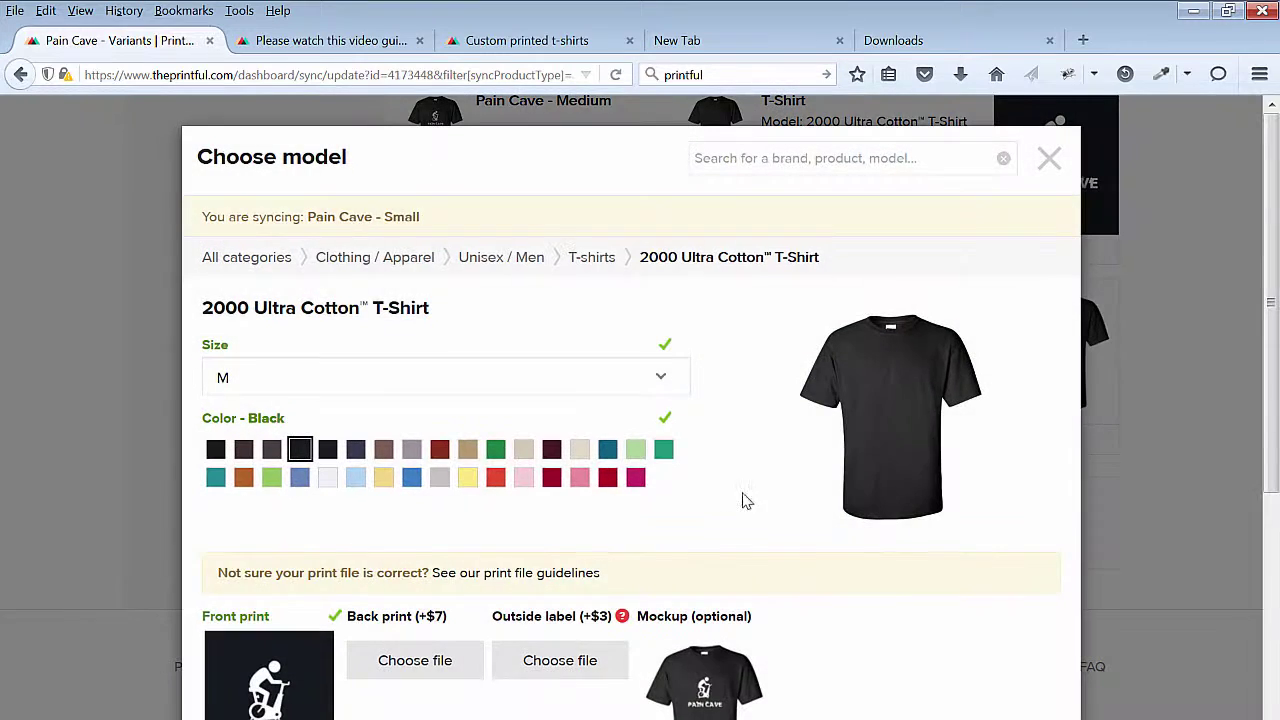
{"action": "left_click", "coordinate": [661, 383]}
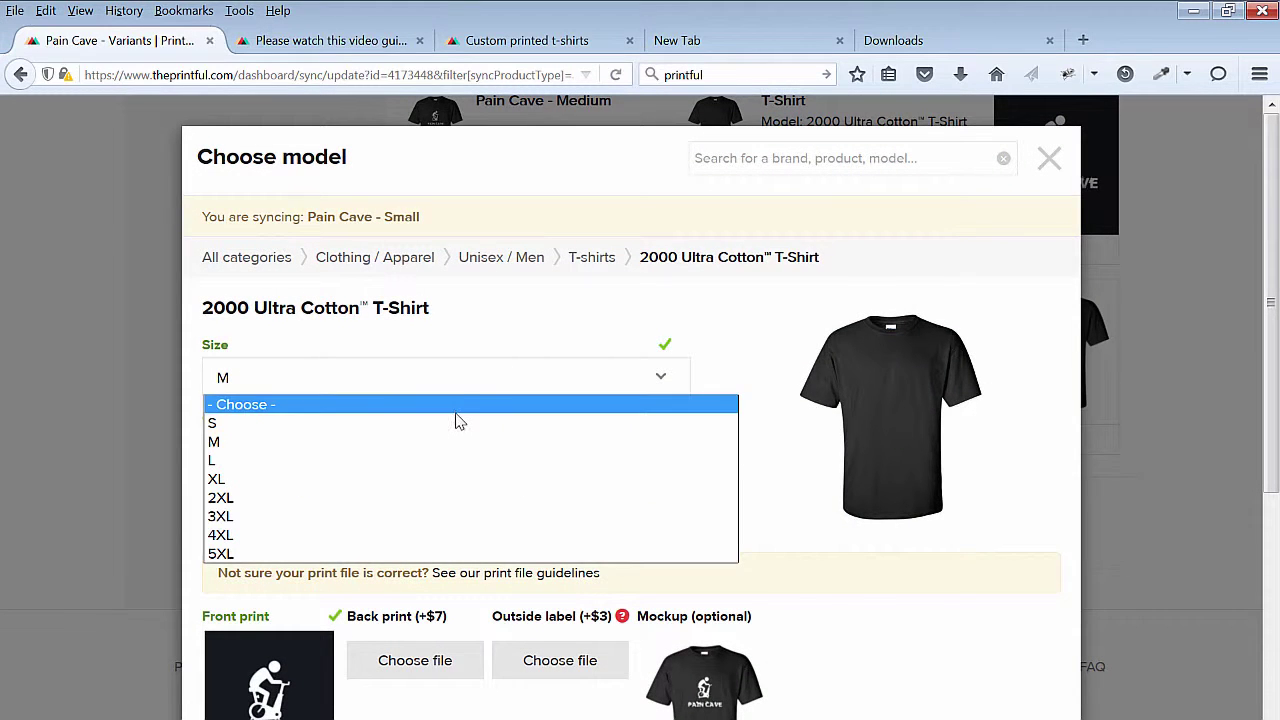
{"action": "left_click", "coordinate": [457, 423]}
{"action": "scroll", "coordinate": [835, 530], "scroll_direction": "down", "scroll_amount": 3}
{"action": "scroll", "coordinate": [840, 560], "scroll_direction": "down", "scroll_amount": 5}
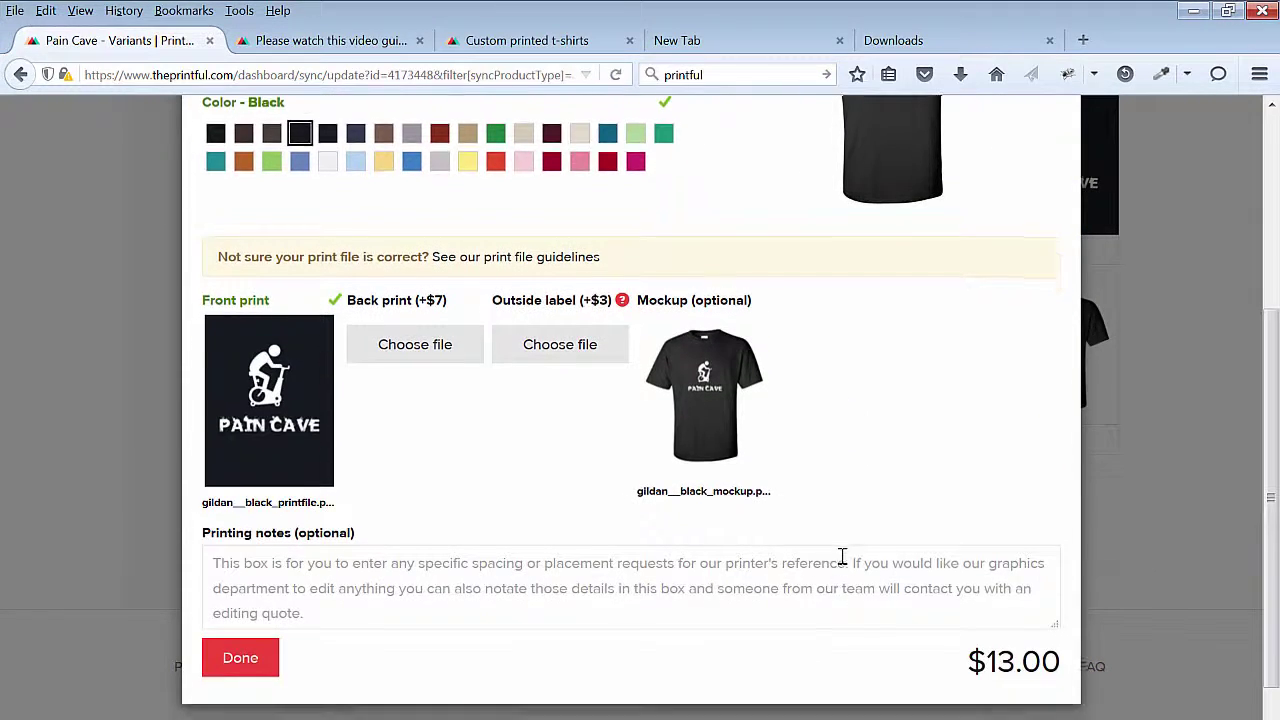
{"action": "left_click", "coordinate": [240, 568]}
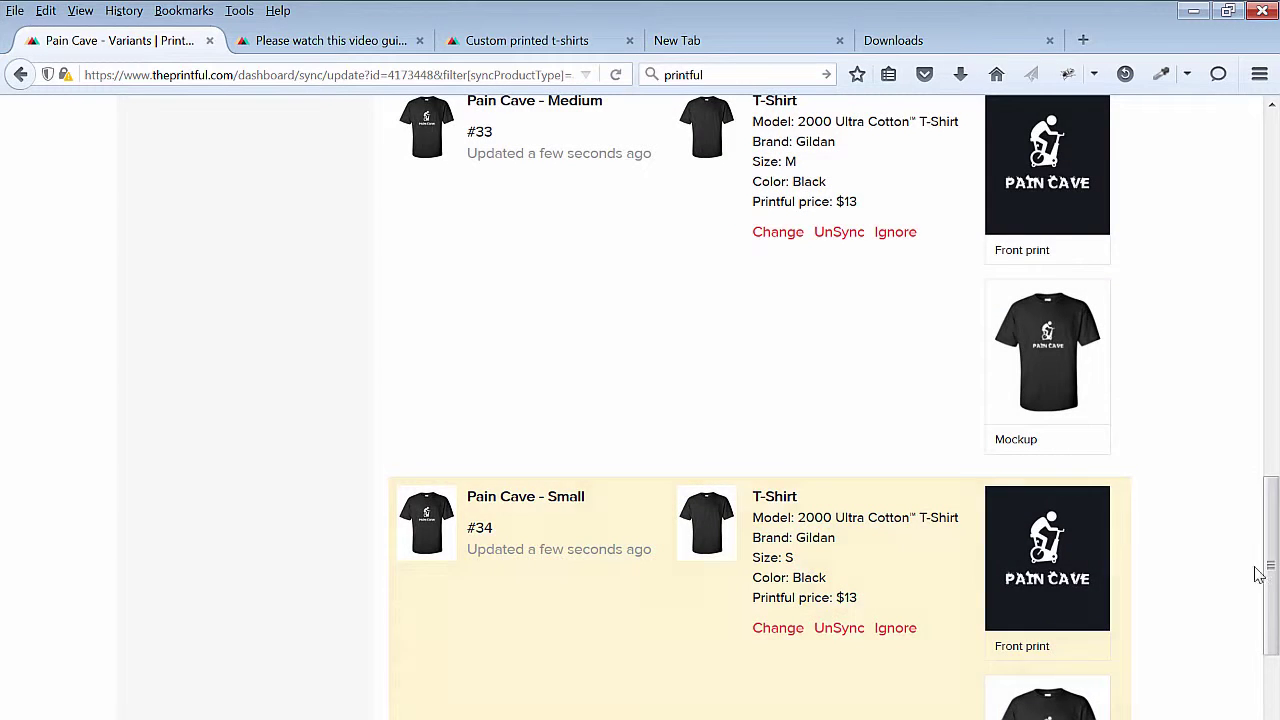
{"action": "left_click_drag", "start_coordinate": [1270, 578], "coordinate": [1273, 673]}
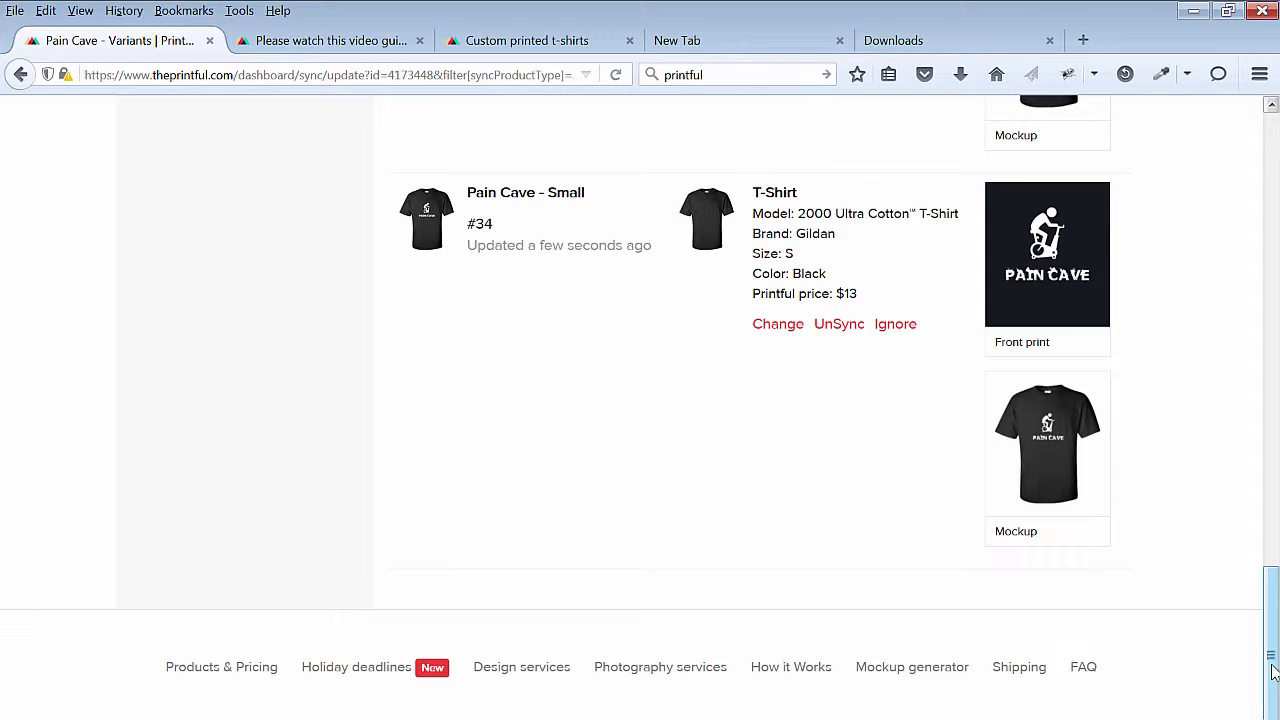
{"action": "scroll", "coordinate": [561, 233], "scroll_direction": "up", "scroll_amount": 10}
Return to the ProtechPress product list via the breadcrumb and refresh its product data.
{"action": "left_click", "coordinate": [516, 260]}
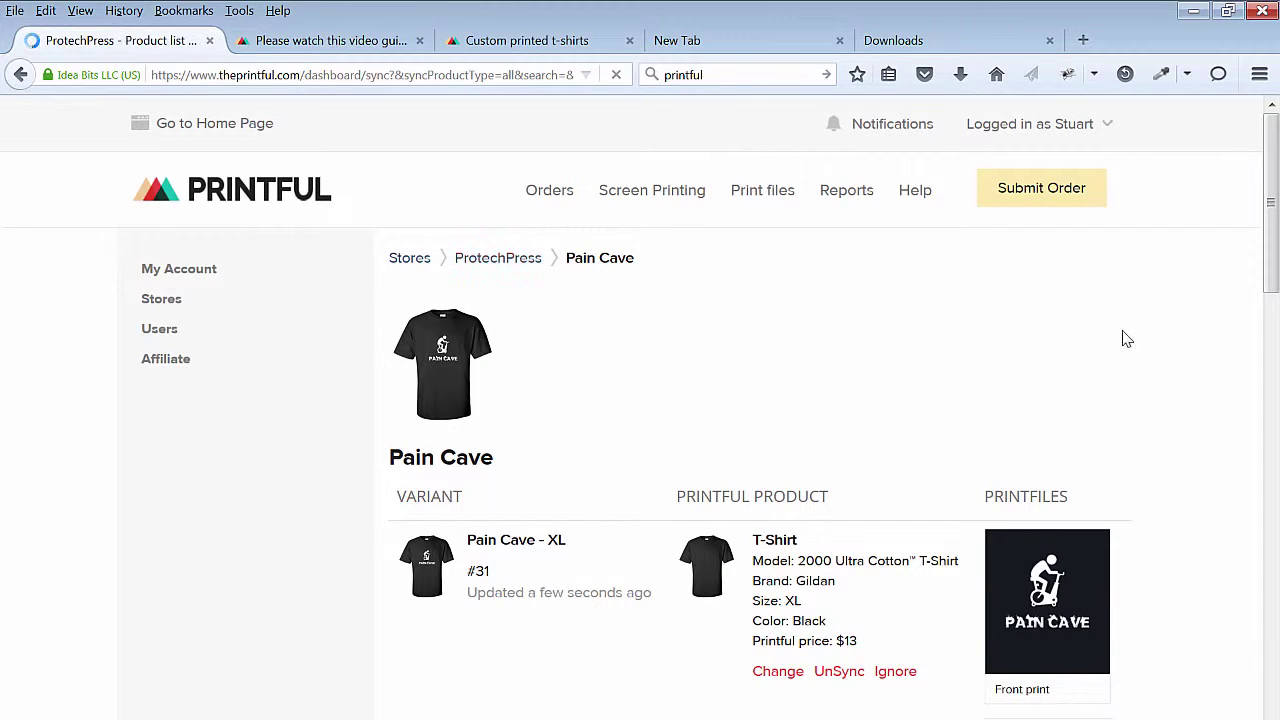
{"action": "scroll", "coordinate": [1165, 382], "scroll_direction": "down", "scroll_amount": 4}
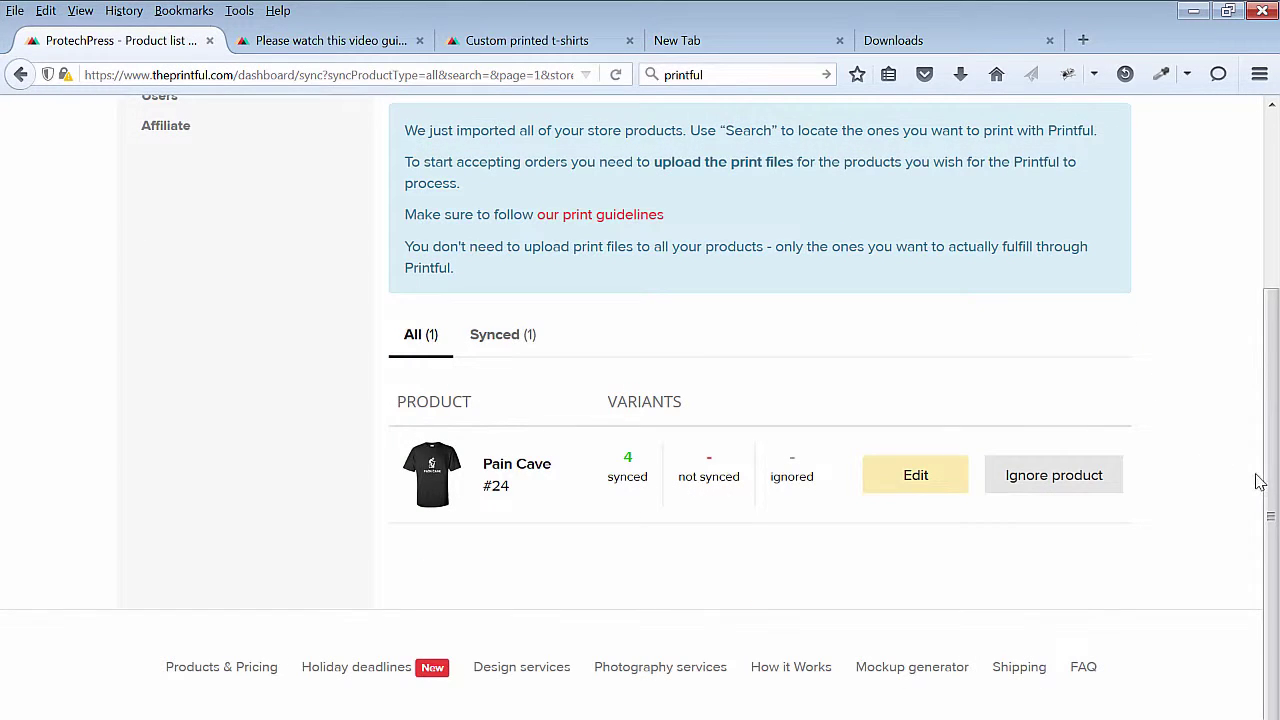
{"action": "left_click_drag", "start_coordinate": [1269, 480], "coordinate": [1275, 318]}
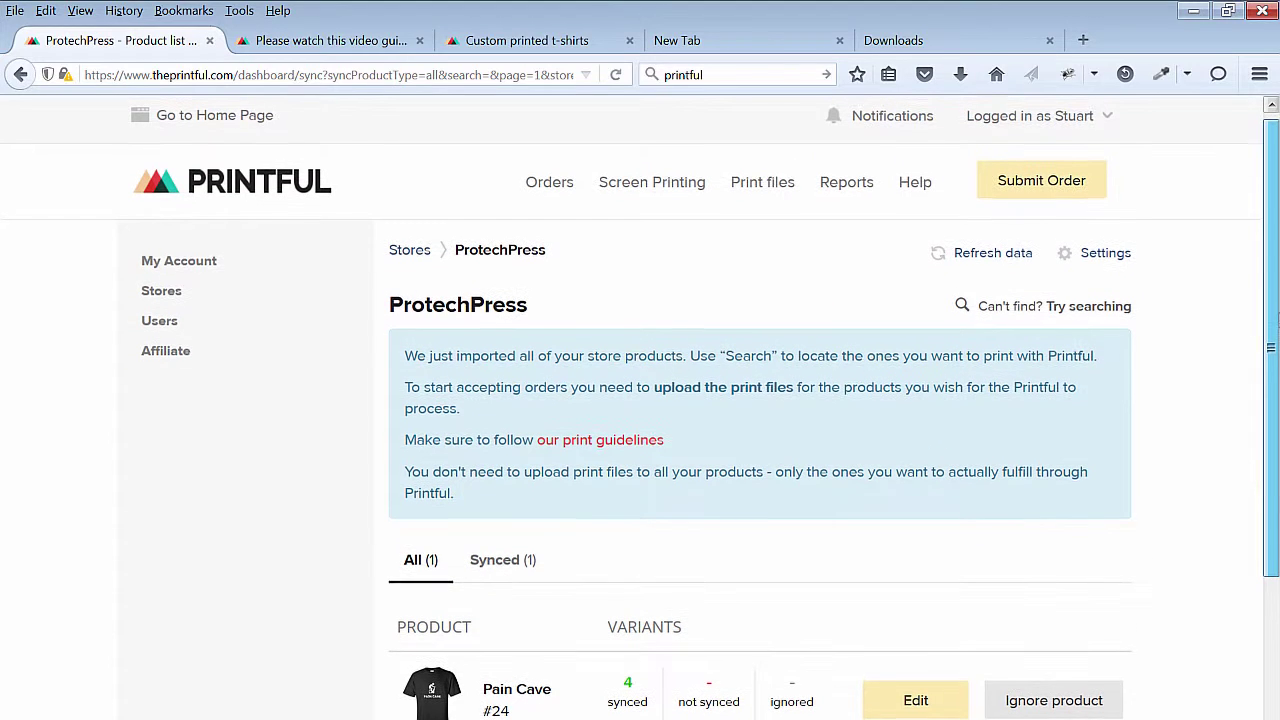
{"action": "left_click", "coordinate": [1005, 253]}
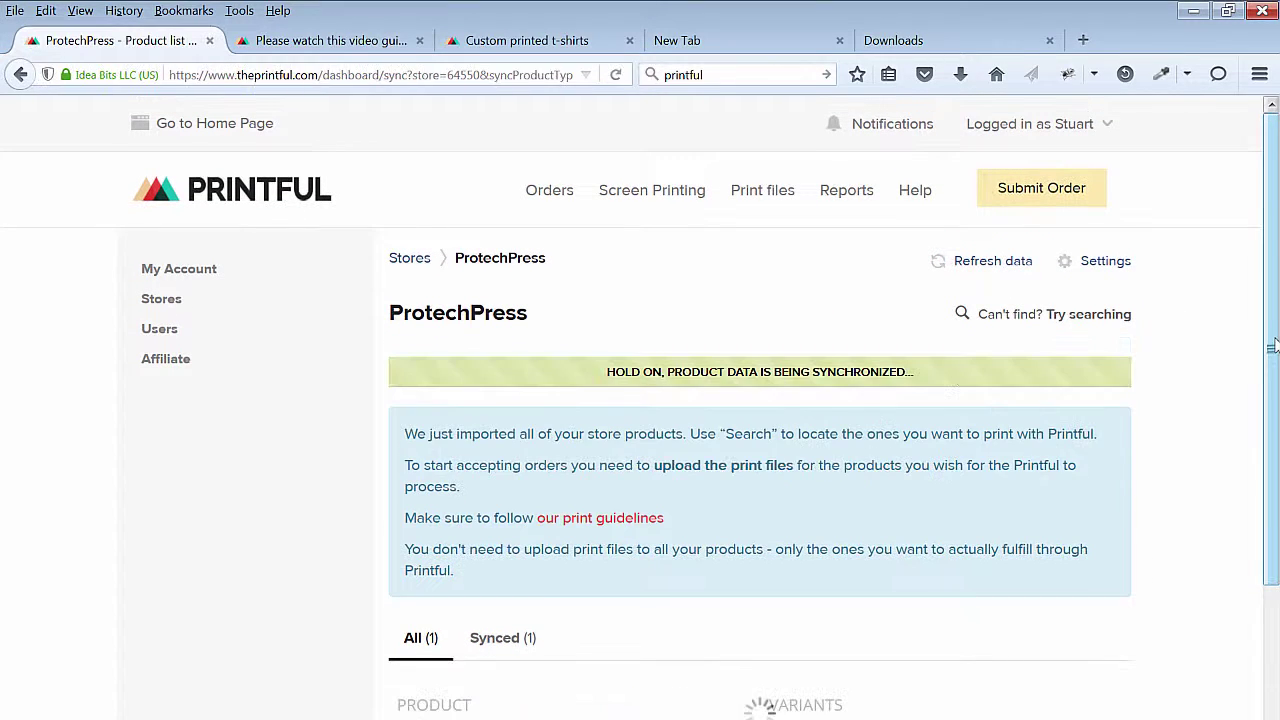
{"action": "left_click_drag", "start_coordinate": [1275, 345], "coordinate": [1277, 509]}
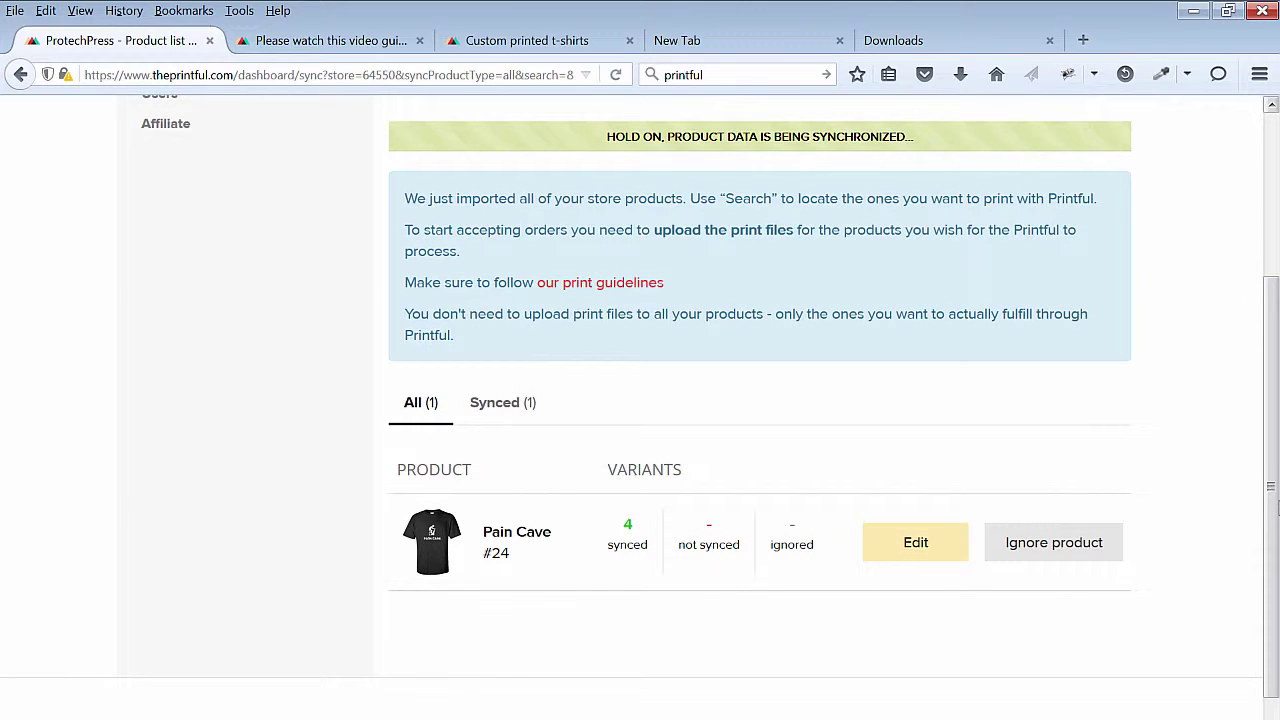